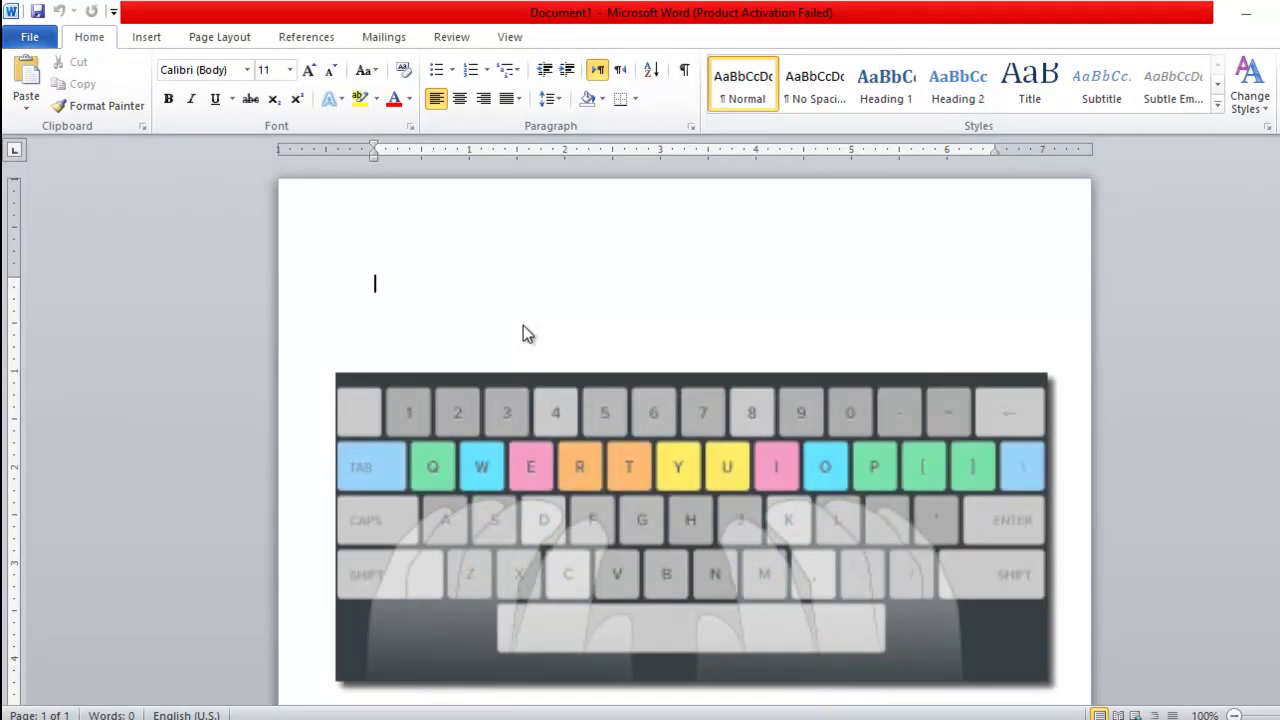
Step: Enter the upper-row practice text "qweruiopqweruiopqwertuyuiop" as the document's first line and start a new line
{"action": "type", "text": "qweruiop"}
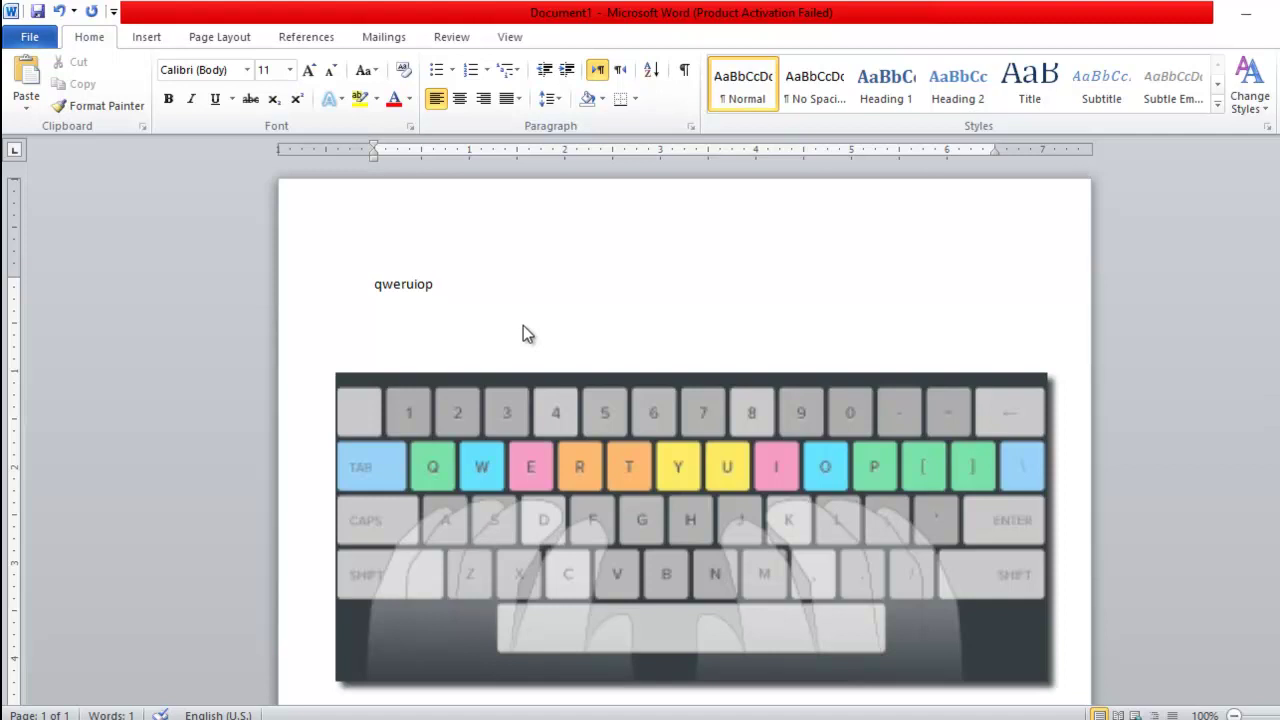
{"action": "type", "text": "qweruiop"}
{"action": "type", "text": "qwertu"}
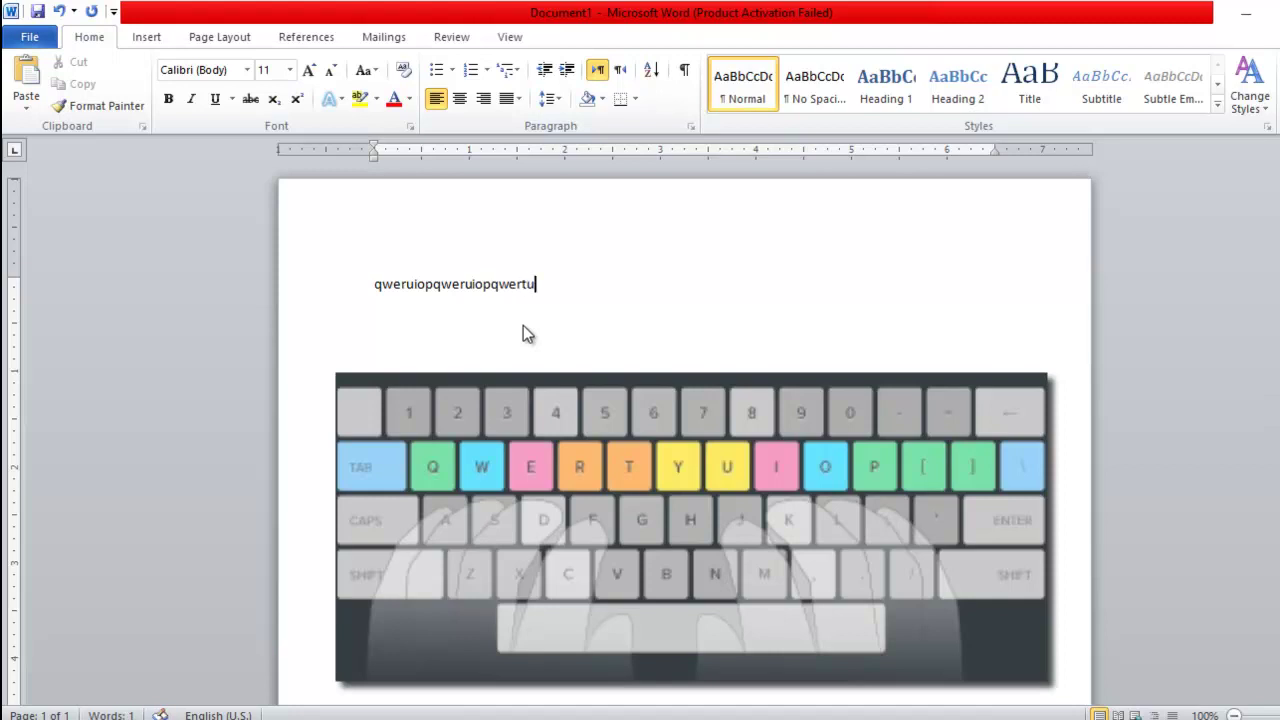
{"action": "type", "text": "yuiop"}
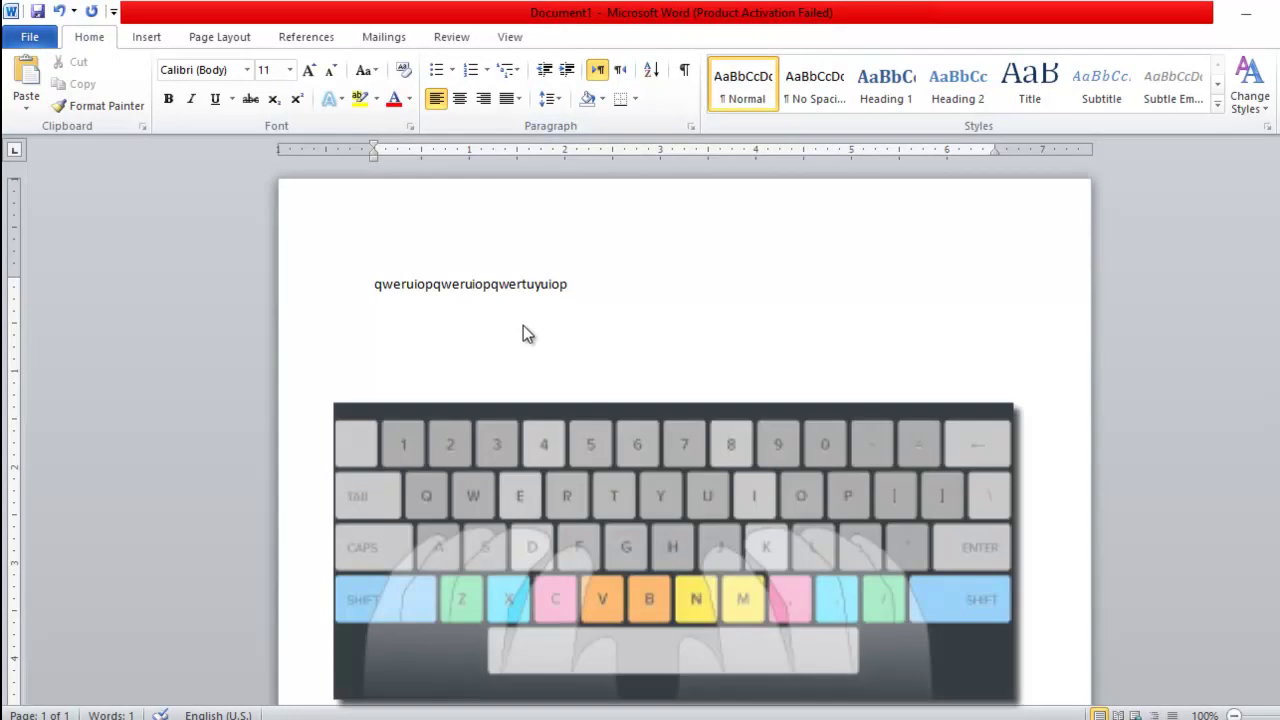
{"action": "key", "text": "Return"}
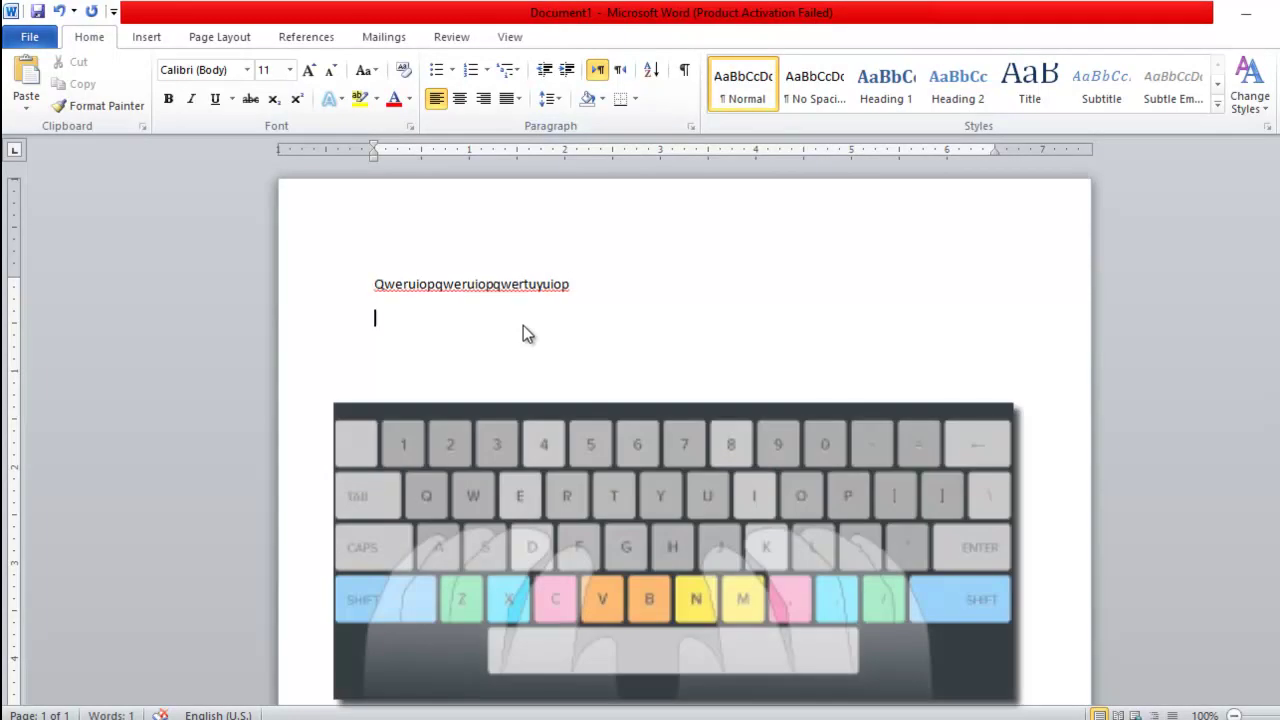
Step: Enter the lower-row practice text "zxcvm,./bnzxcvm,./zxcvbnm,./" on the second line
{"action": "type", "text": "zxcv"}
{"action": "type", "text": "m"}
{"action": "type", "text": ",."}
{"action": "type", "text": "/"}
{"action": "type", "text": "bn"}
{"action": "type", "text": "z"}
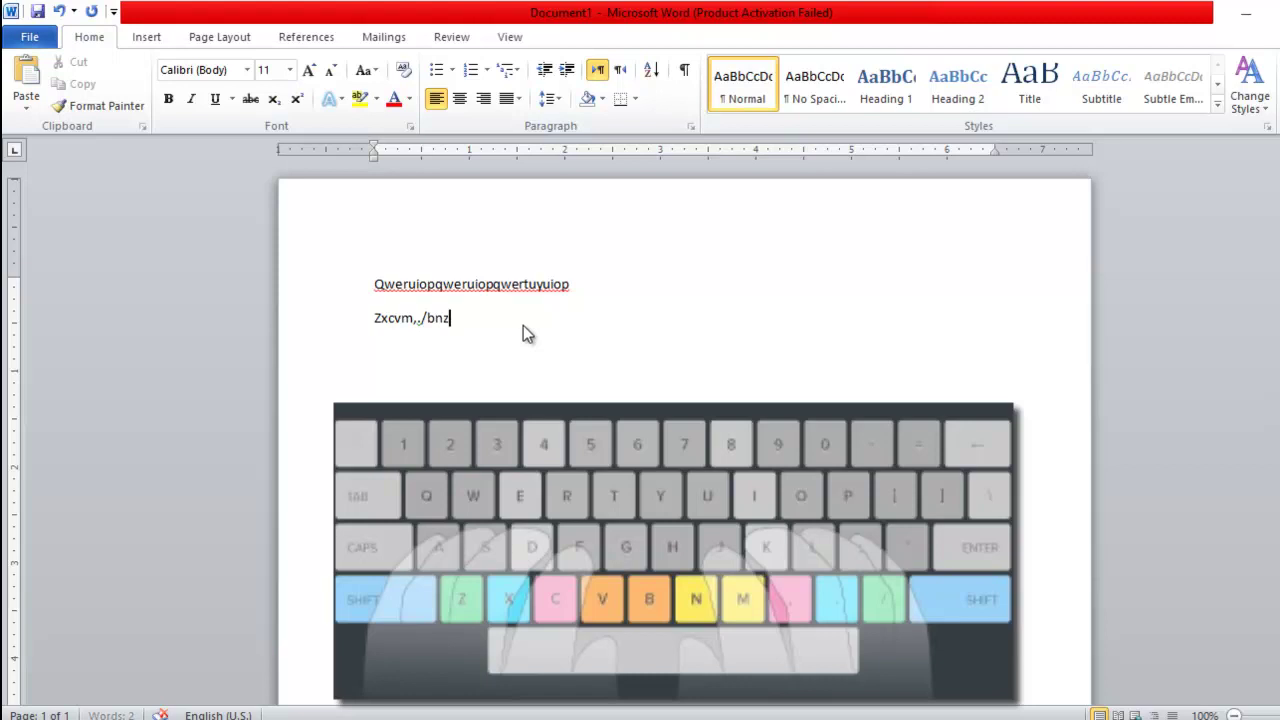
{"action": "type", "text": "xcvm,./zxcvb"}
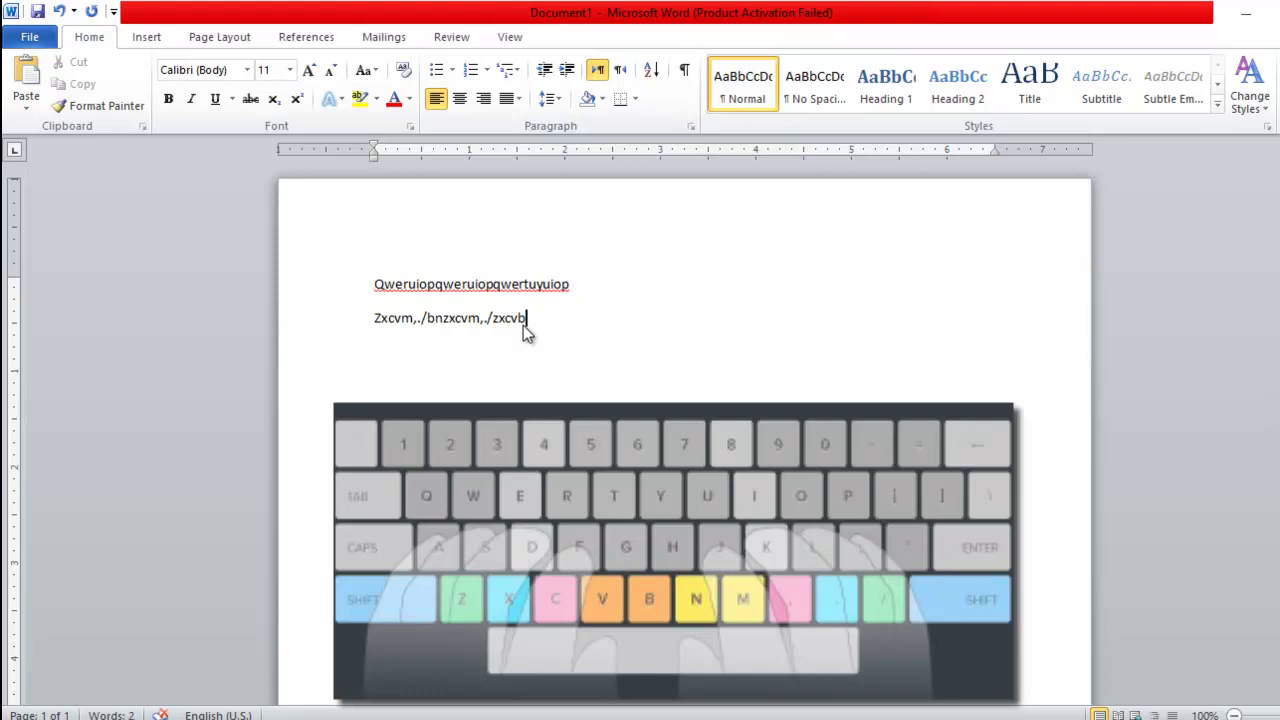
{"action": "type", "text": "nm,./"}
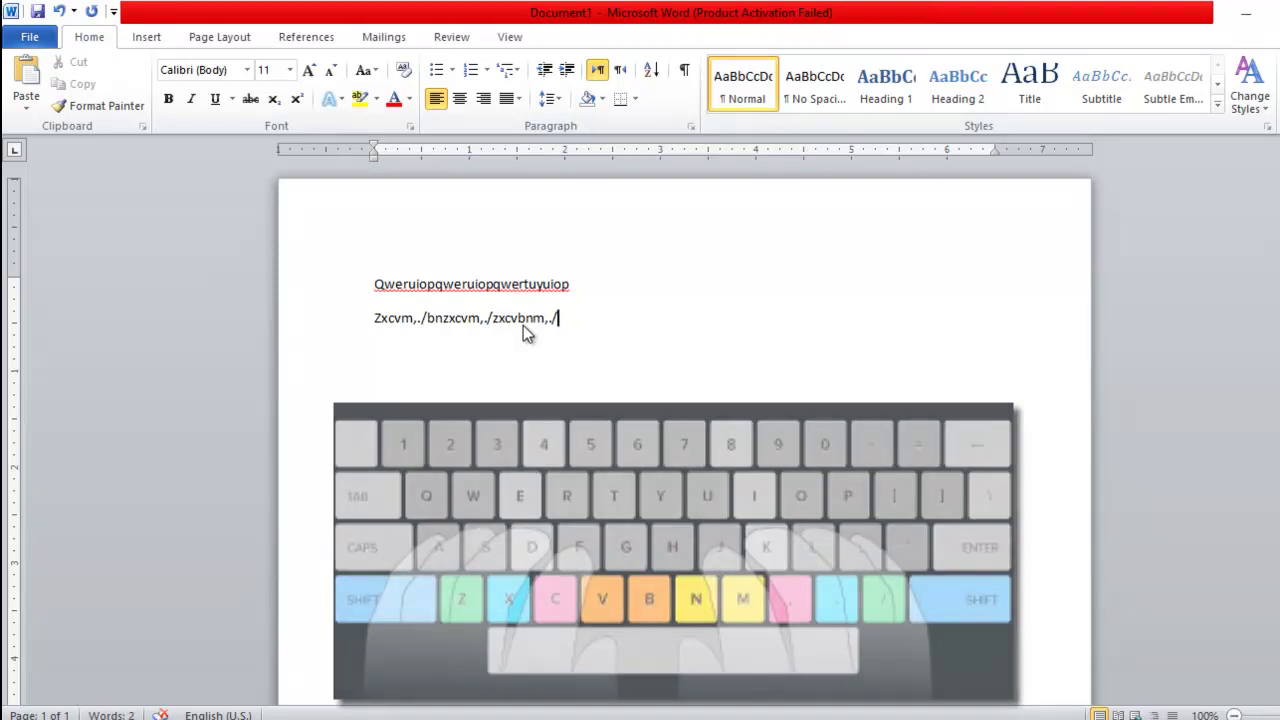
Step: Clear the document and enter "asdfgqwertzxcvb" and a capital "A" on separate lines
{"action": "key", "text": "ctrl+a"}
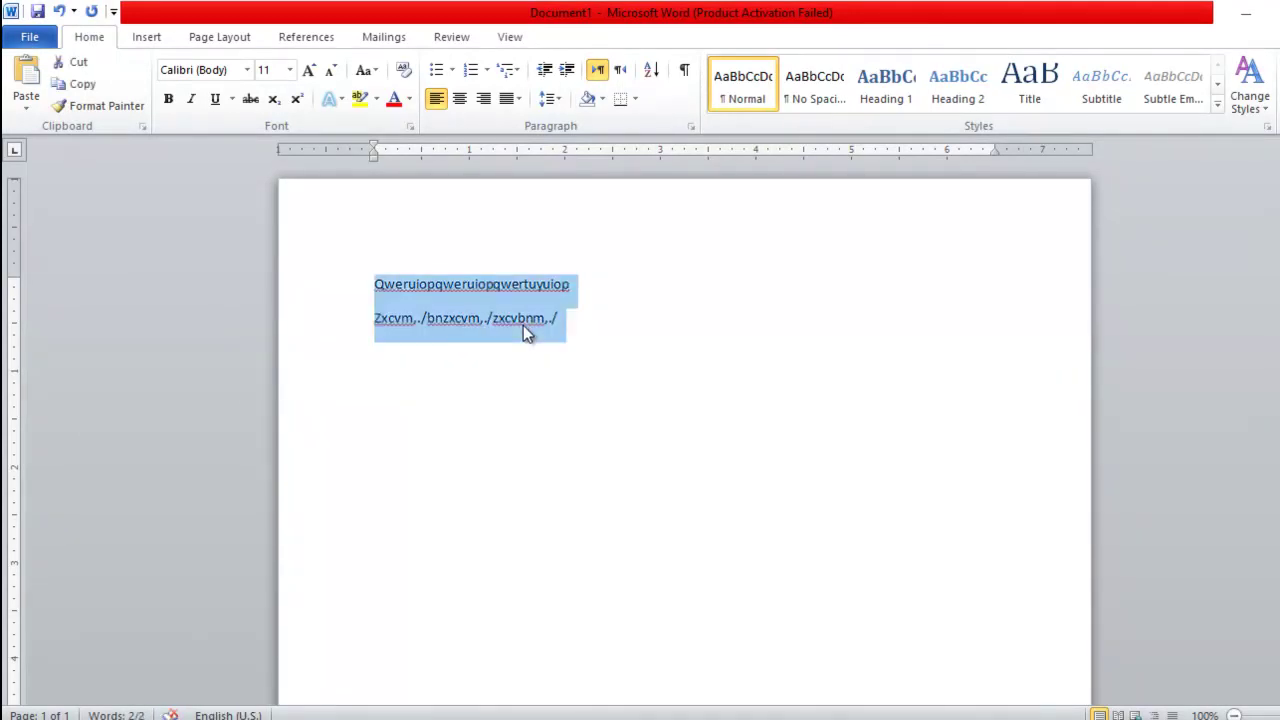
{"action": "key", "text": "Delete"}
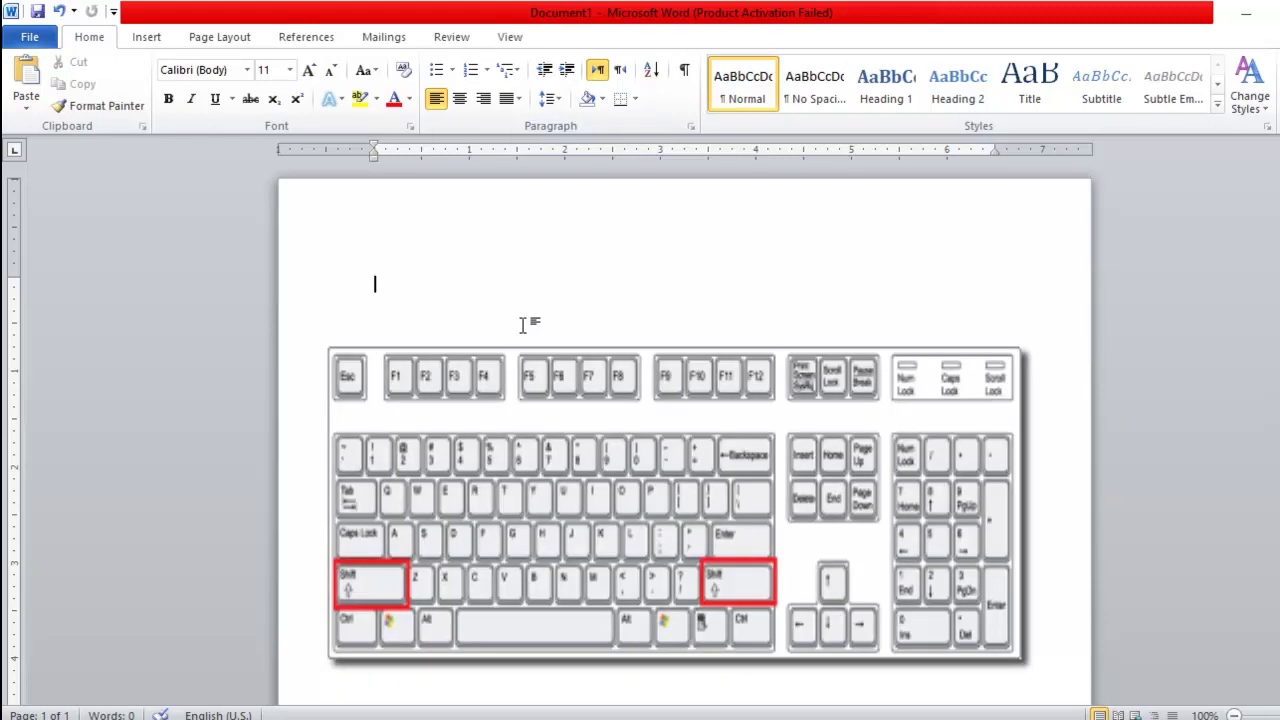
{"action": "type", "text": "asdfgqwertzxcvb"}
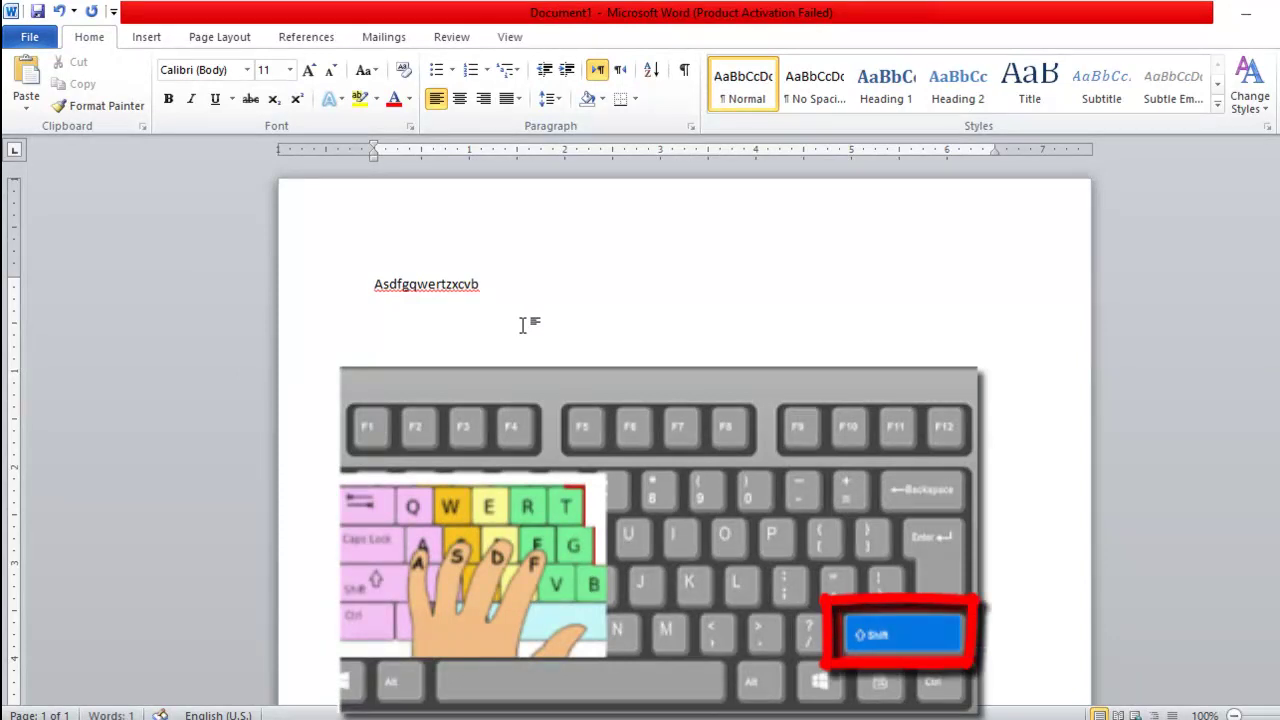
{"action": "type", "text": " A"}
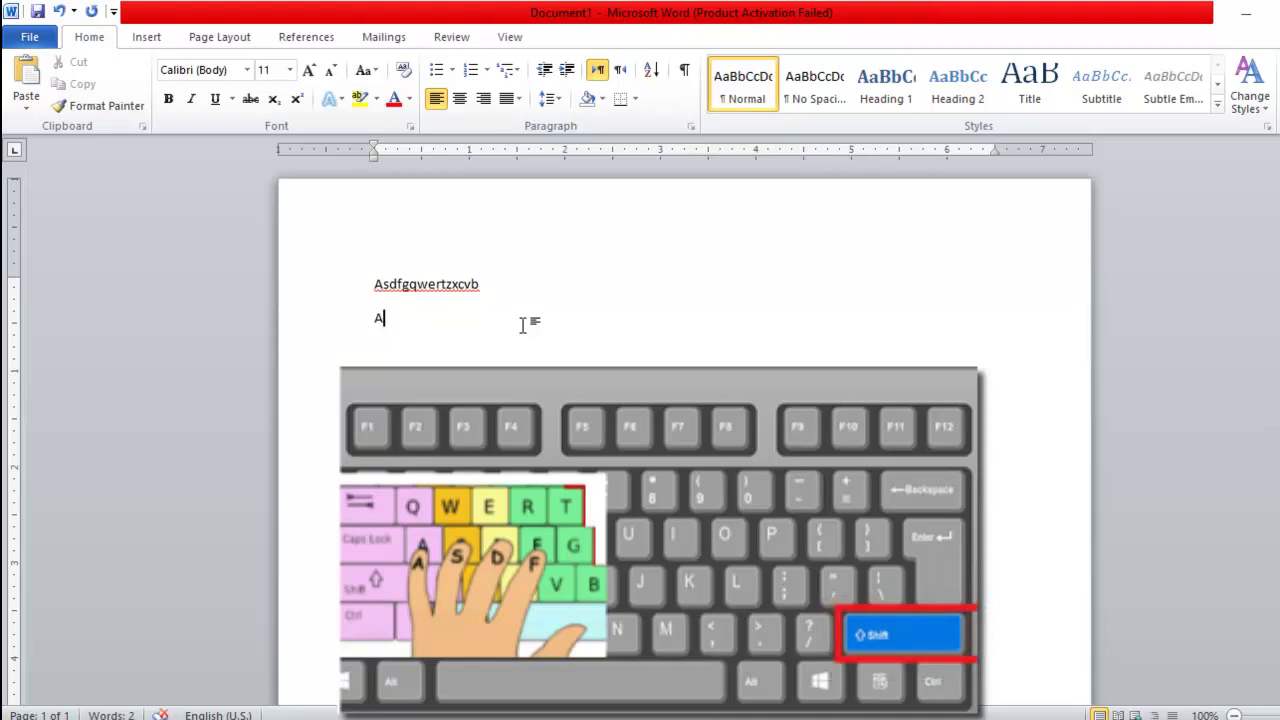
{"action": "key", "text": "Return"}
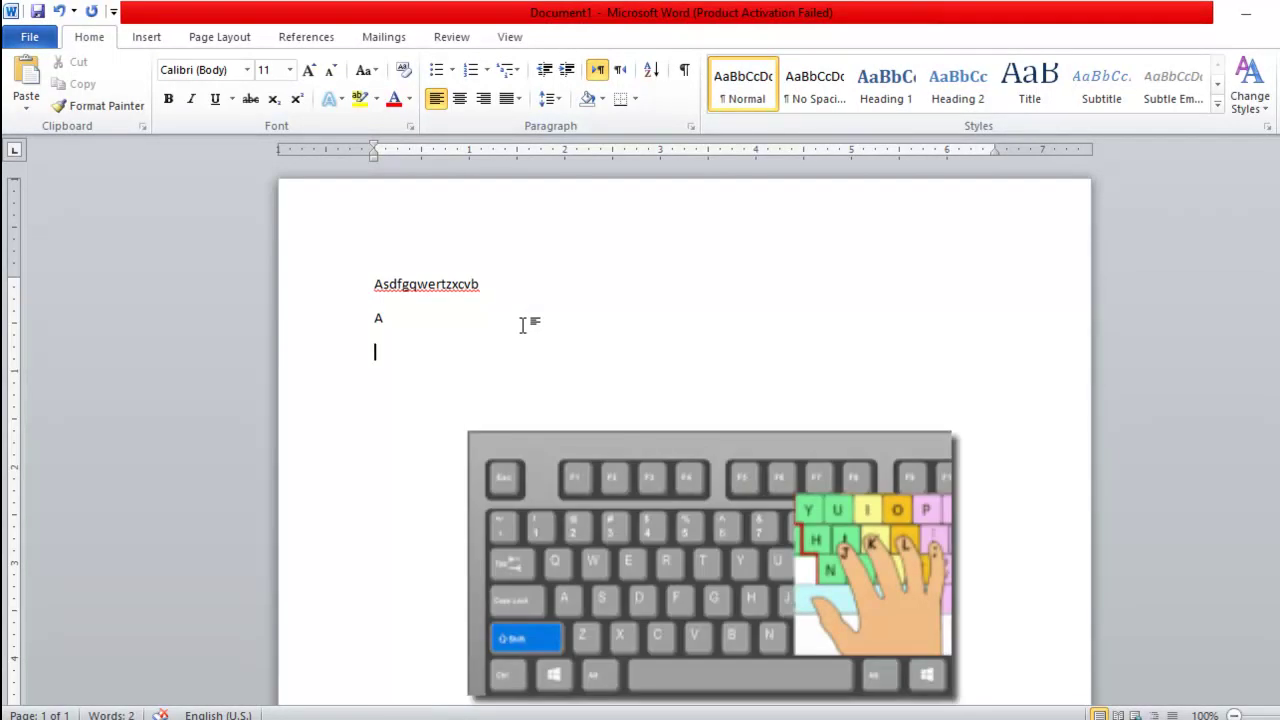
Step: Add "hjkluiopmnJKL" on the third line and a capital "J" on the line below it
{"action": "type", "text": "hjkluiopmn"}
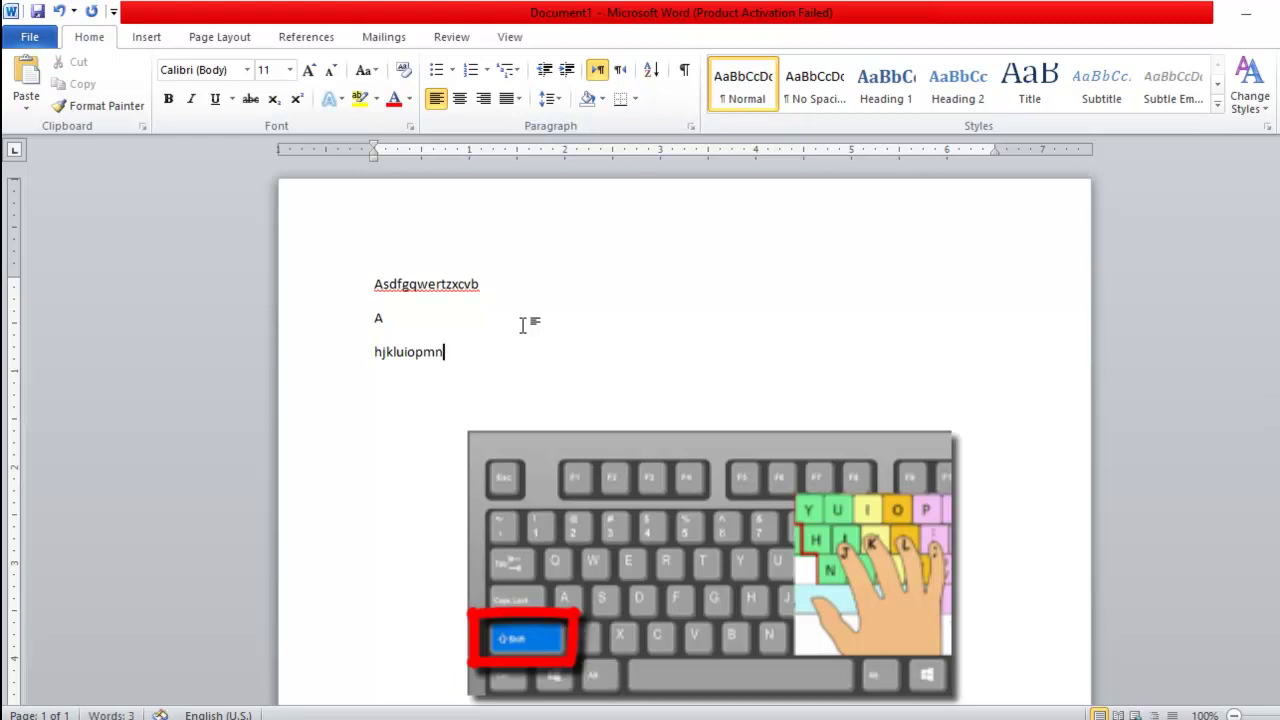
{"action": "type", "text": "JKL"}
{"action": "key", "text": "Return"}
{"action": "type", "text": "J"}
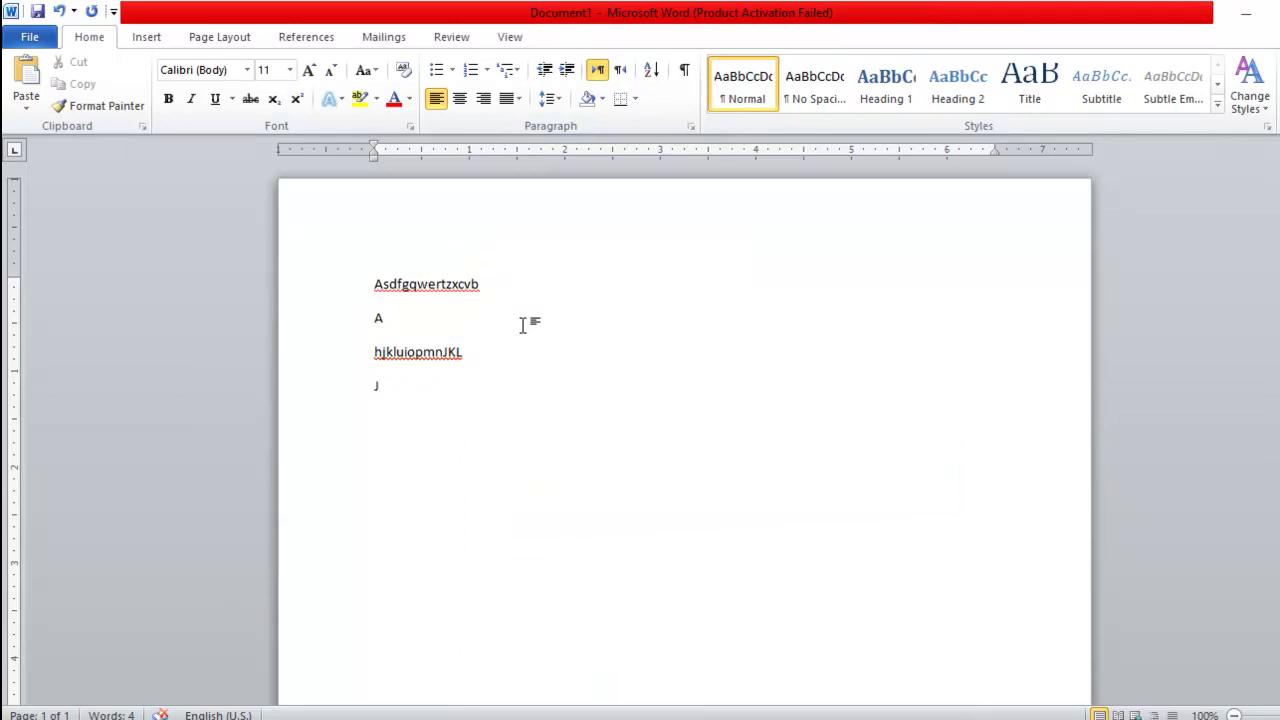
{"action": "key", "text": "Return"}
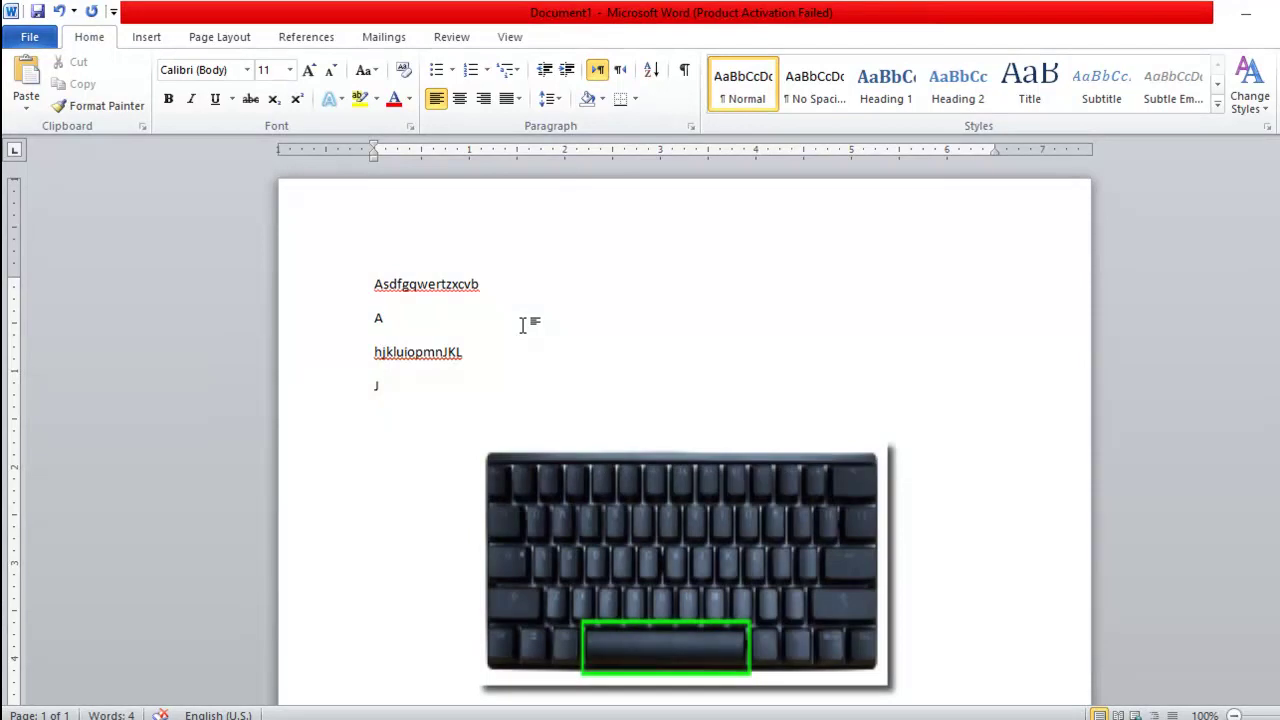
Step: Enter "Apple Ball" below the "J" and erase it back to its initial "A", ending with a new line
{"action": "type", "text": "Apple"}
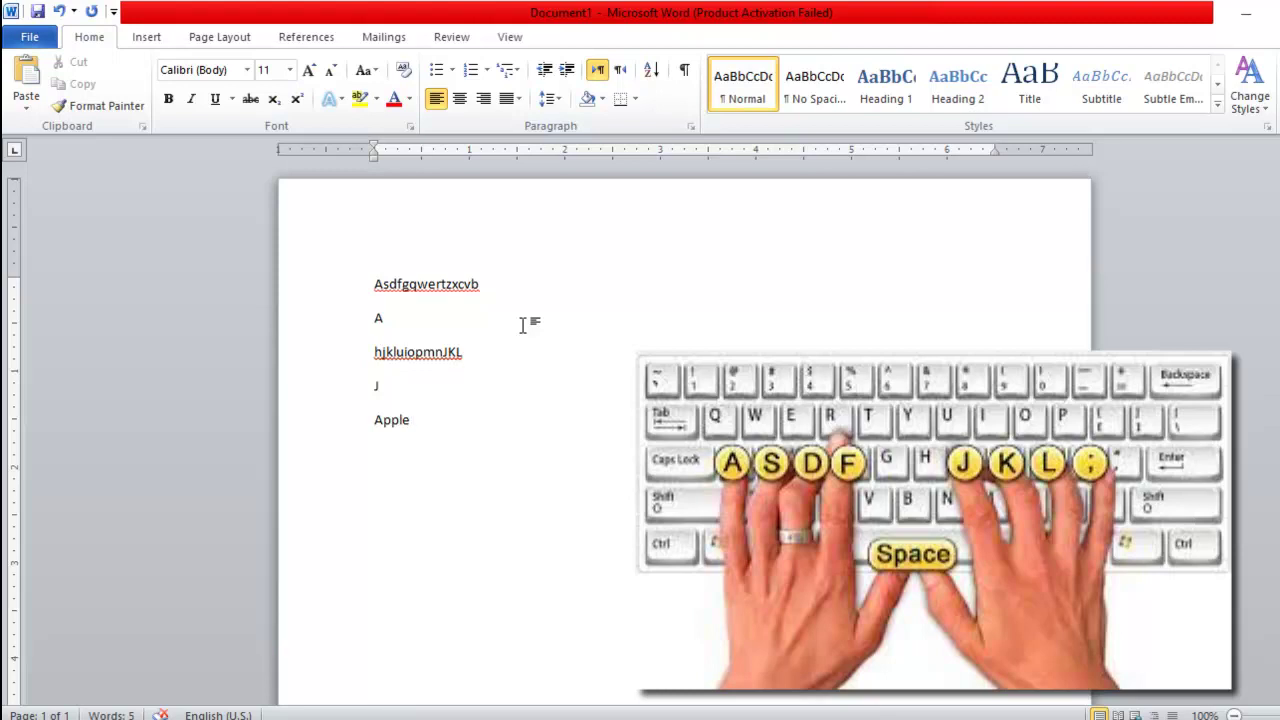
{"action": "type", "text": "Ball"}
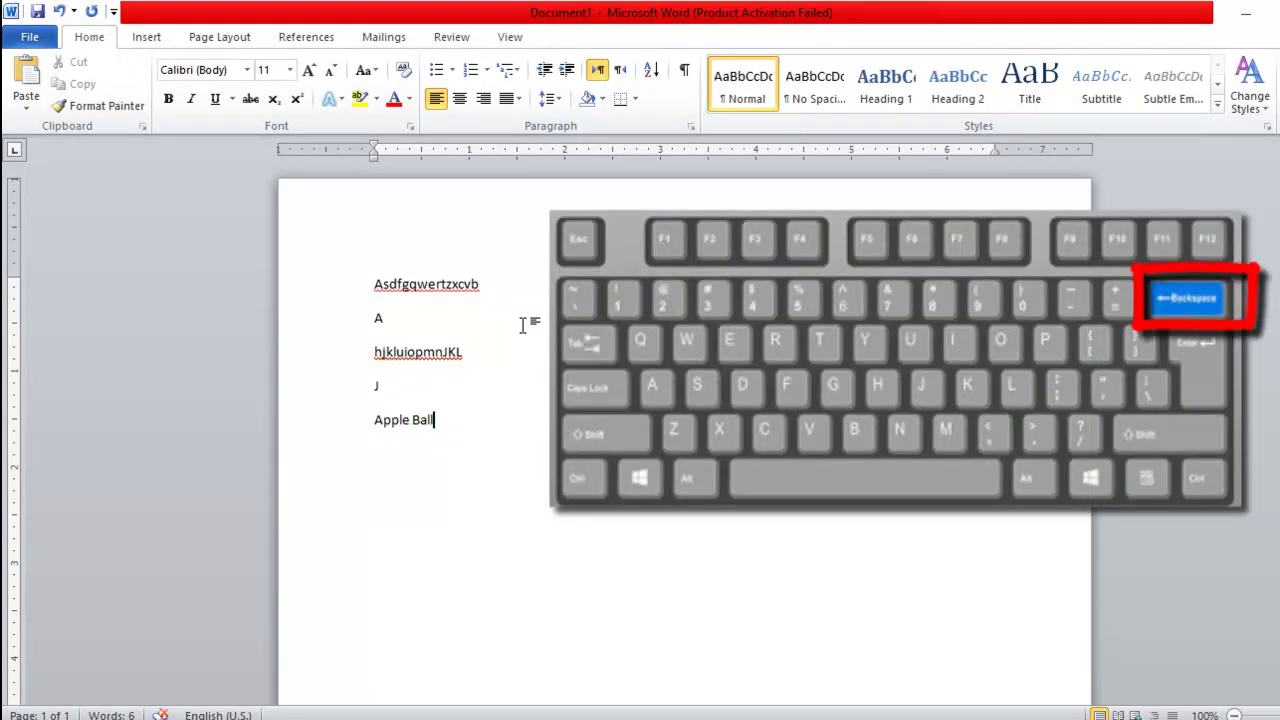
{"action": "key", "text": "BackSpace"}
{"action": "key", "text": "BackSpace"}
{"action": "key", "text": "BackSpace"}
{"action": "key", "text": "BackSpace"}
{"action": "key", "text": "BackSpace"}
{"action": "key", "text": "BackSpace"}
{"action": "key", "text": "BackSpace"}
{"action": "key", "text": "BackSpace"}
{"action": "key", "text": "BackSpace"}
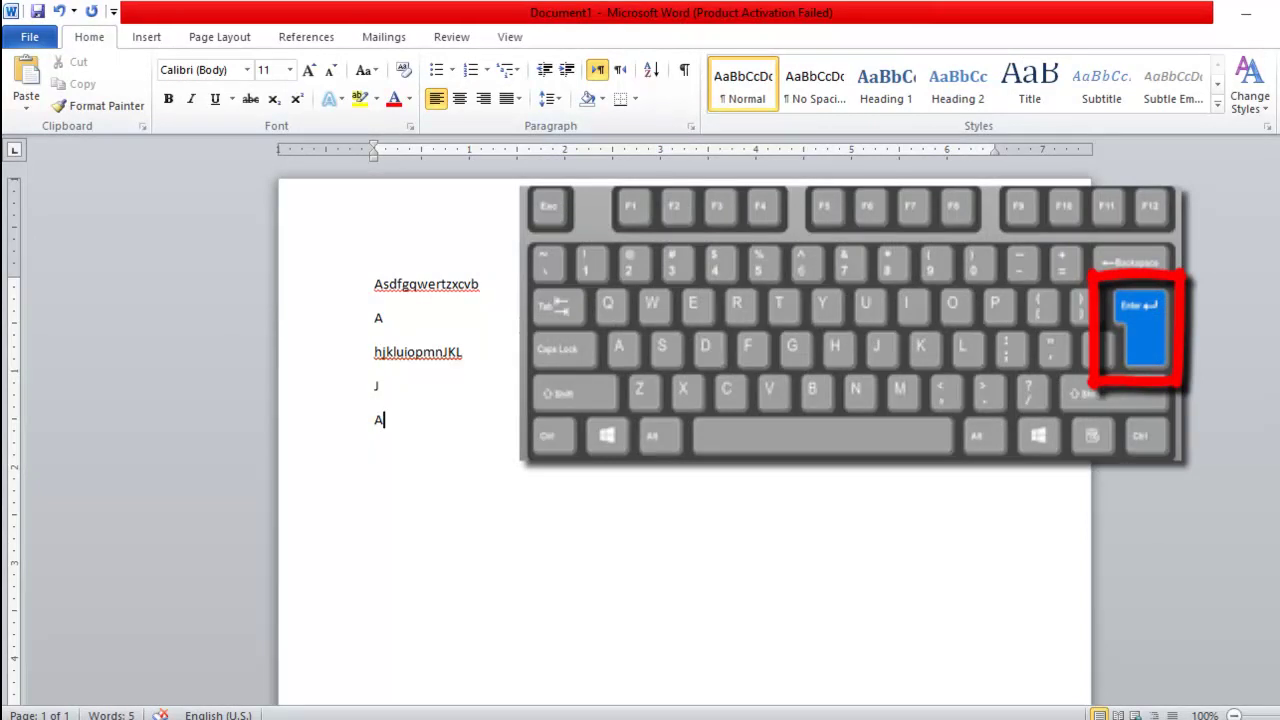
{"action": "key", "text": "Return"}
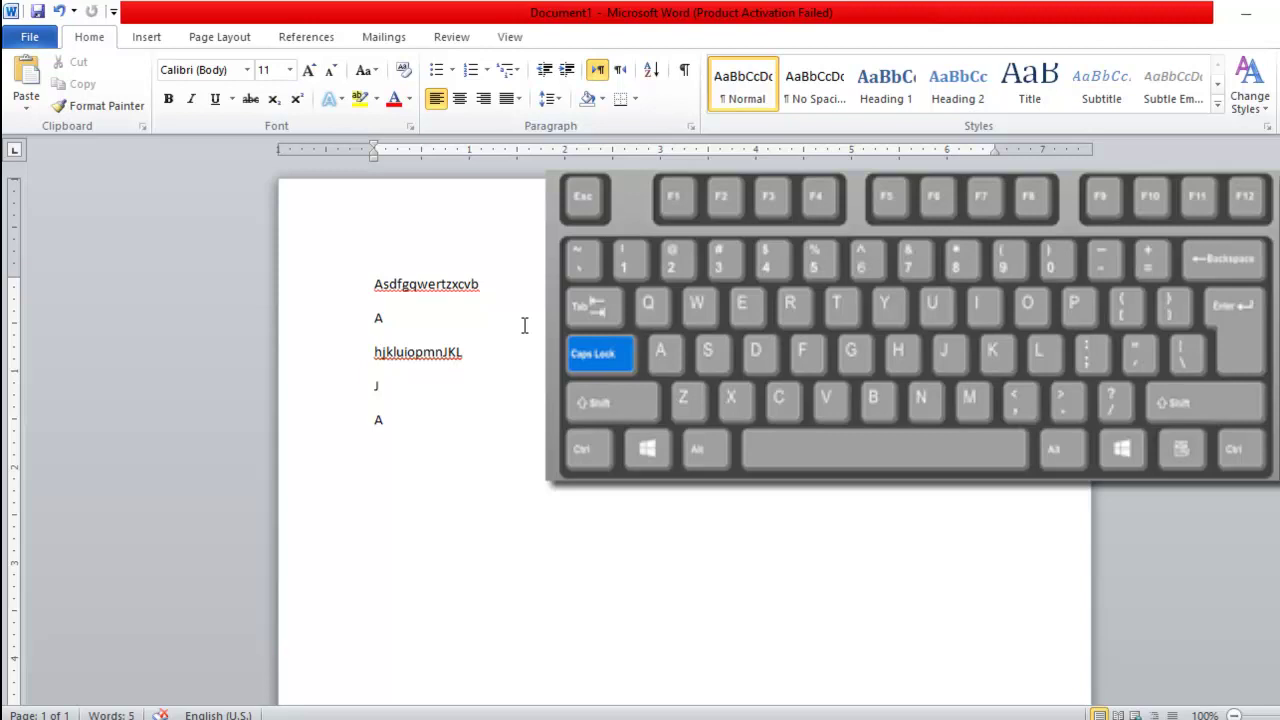
Step: Enter "ASDFJKL;" in capitals followed by "asdfjkl;" in lowercase on the line below the last "A"
{"action": "key", "text": "Return"}
{"action": "type", "text": "ASDFJKL;"}
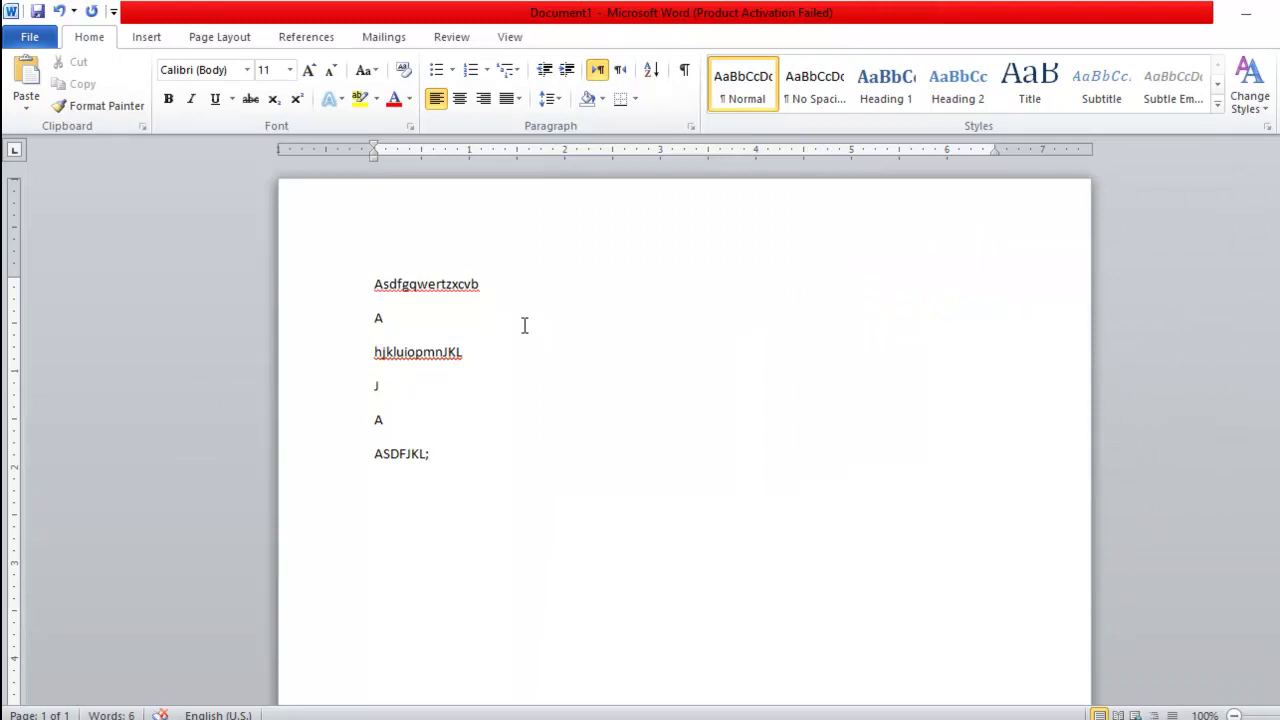
{"action": "type", "text": "asdfjkl;"}
Step: Select all the practice text and delete it to leave an empty document
{"action": "key", "text": "ctrl+a"}
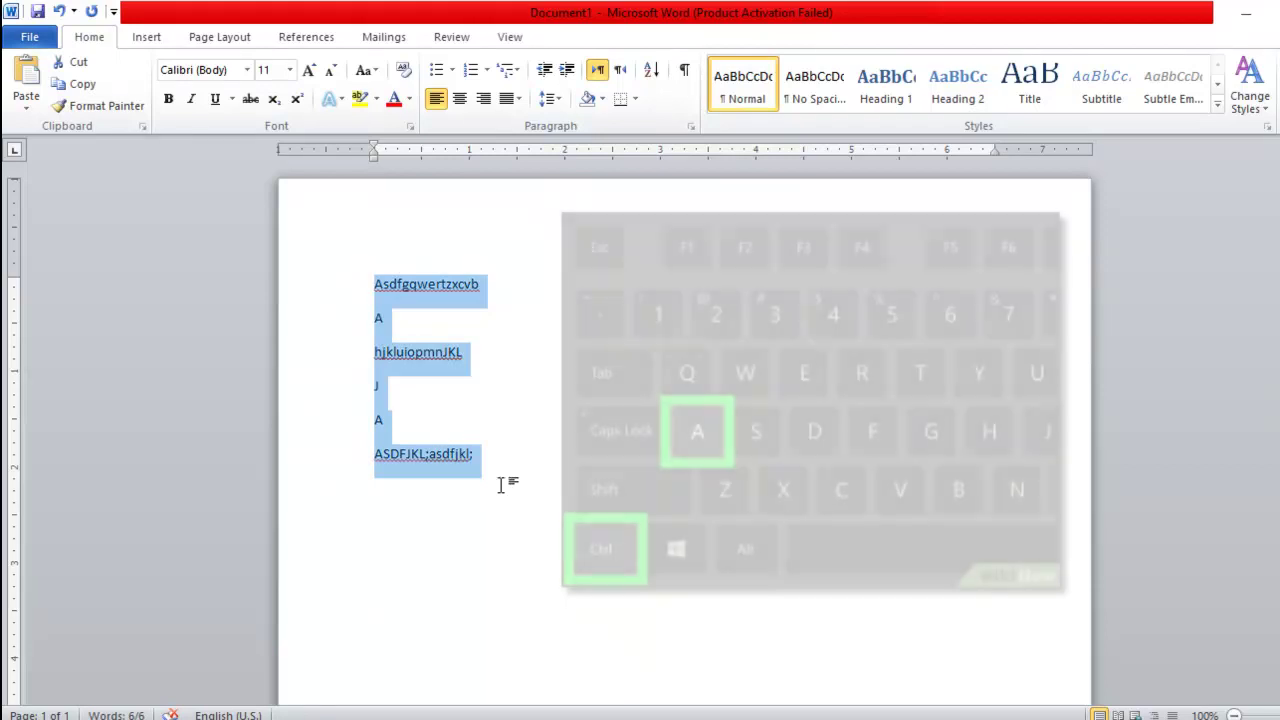
{"action": "left_click", "coordinate": [501, 484]}
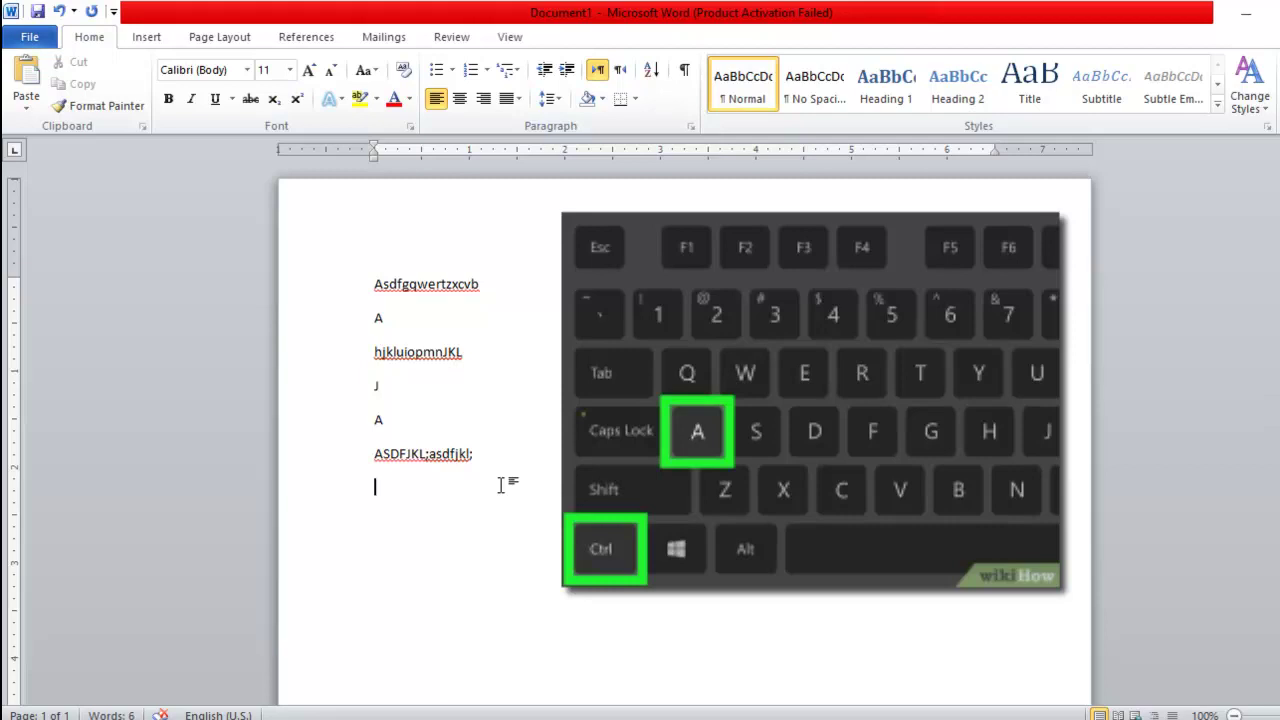
{"action": "key", "text": "ctrl+a"}
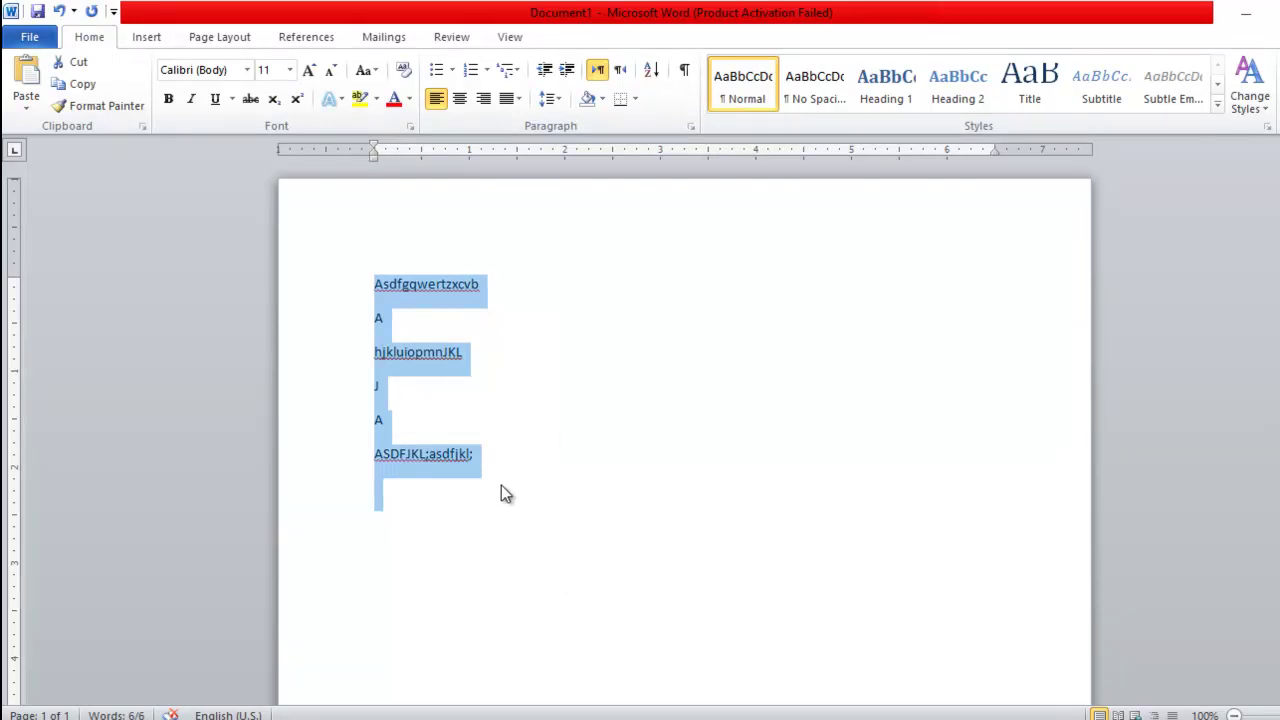
{"action": "key", "text": "Delete"}
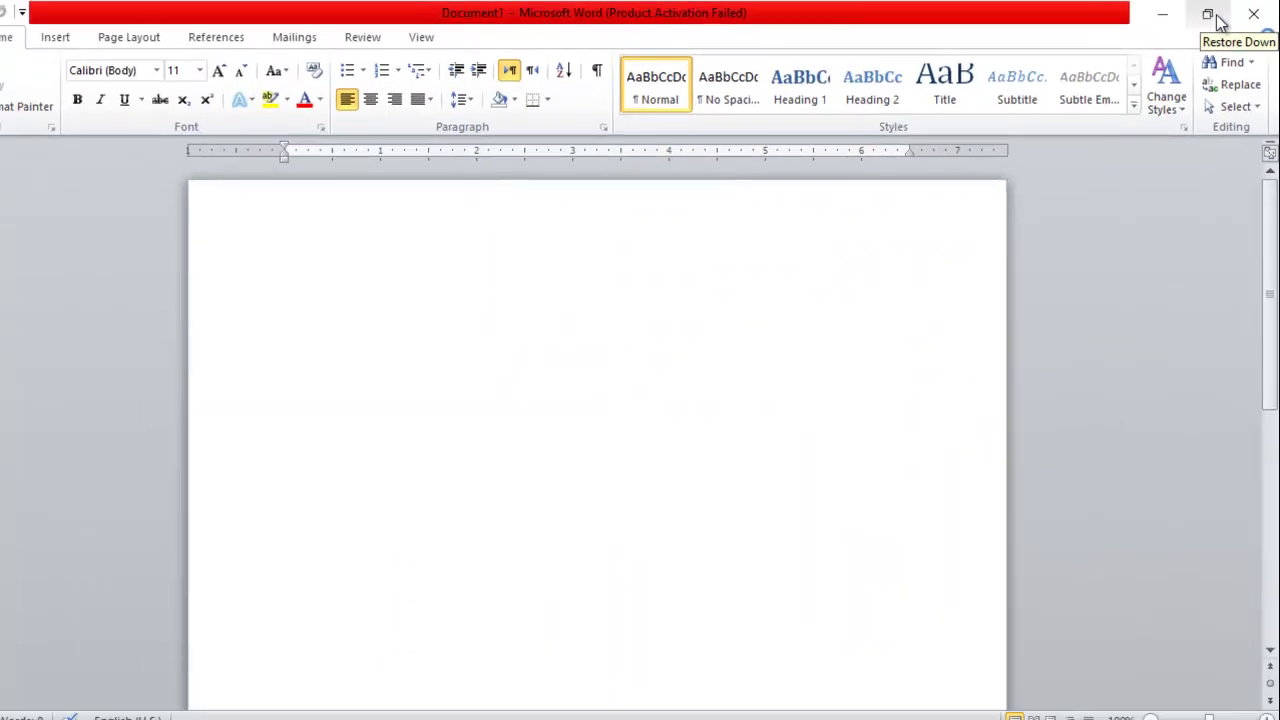
Step: Restore down and maximize the document window, and minimize and reopen it
{"action": "left_click", "coordinate": [1208, 16]}
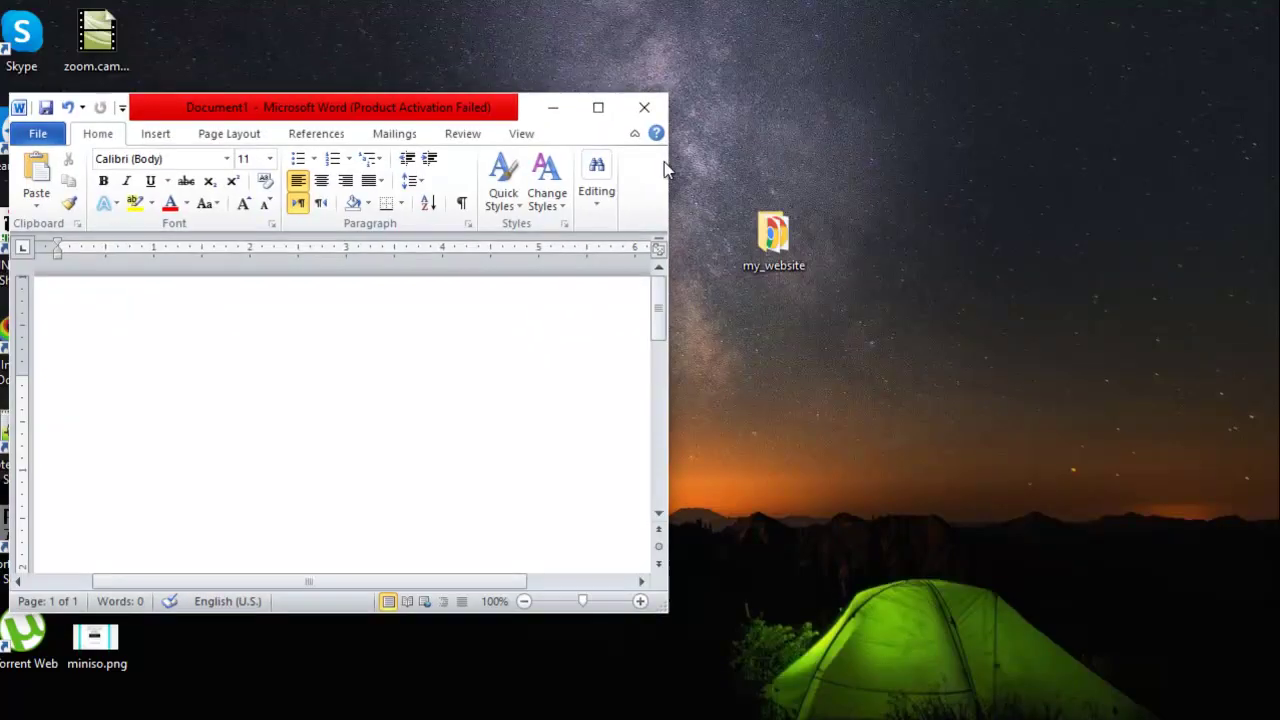
{"action": "left_click", "coordinate": [597, 110]}
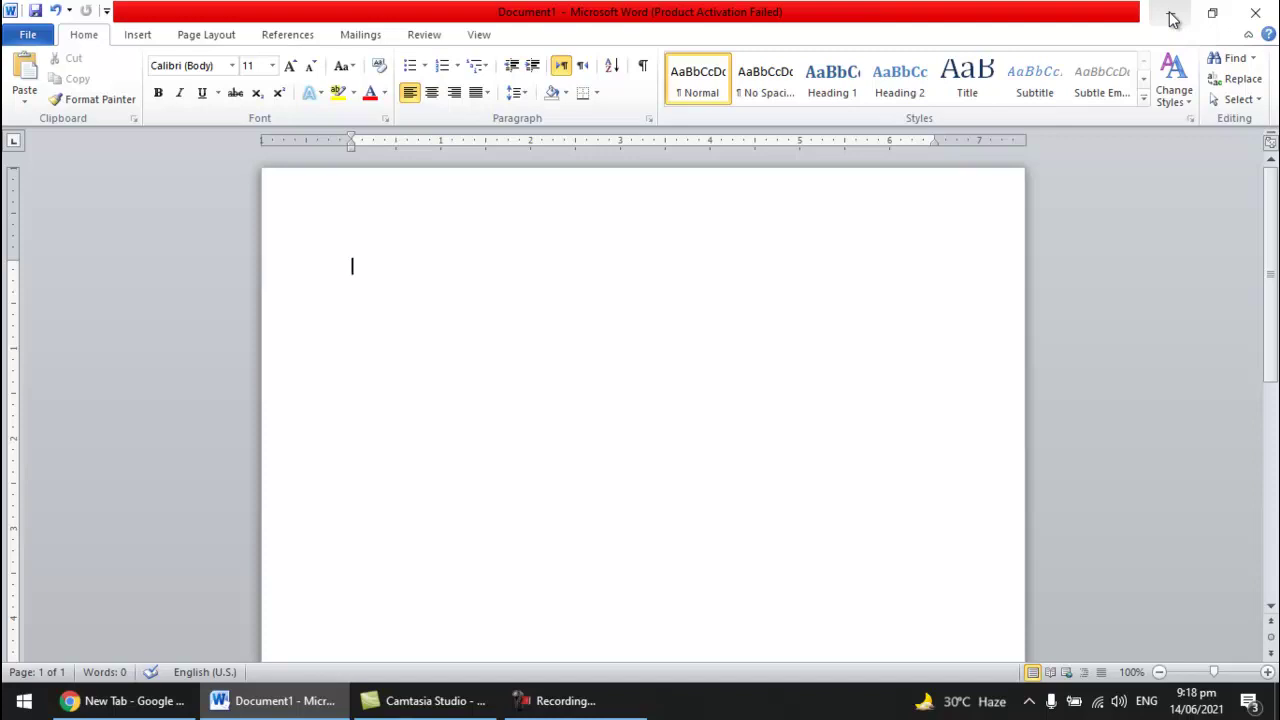
{"action": "left_click", "coordinate": [1172, 19]}
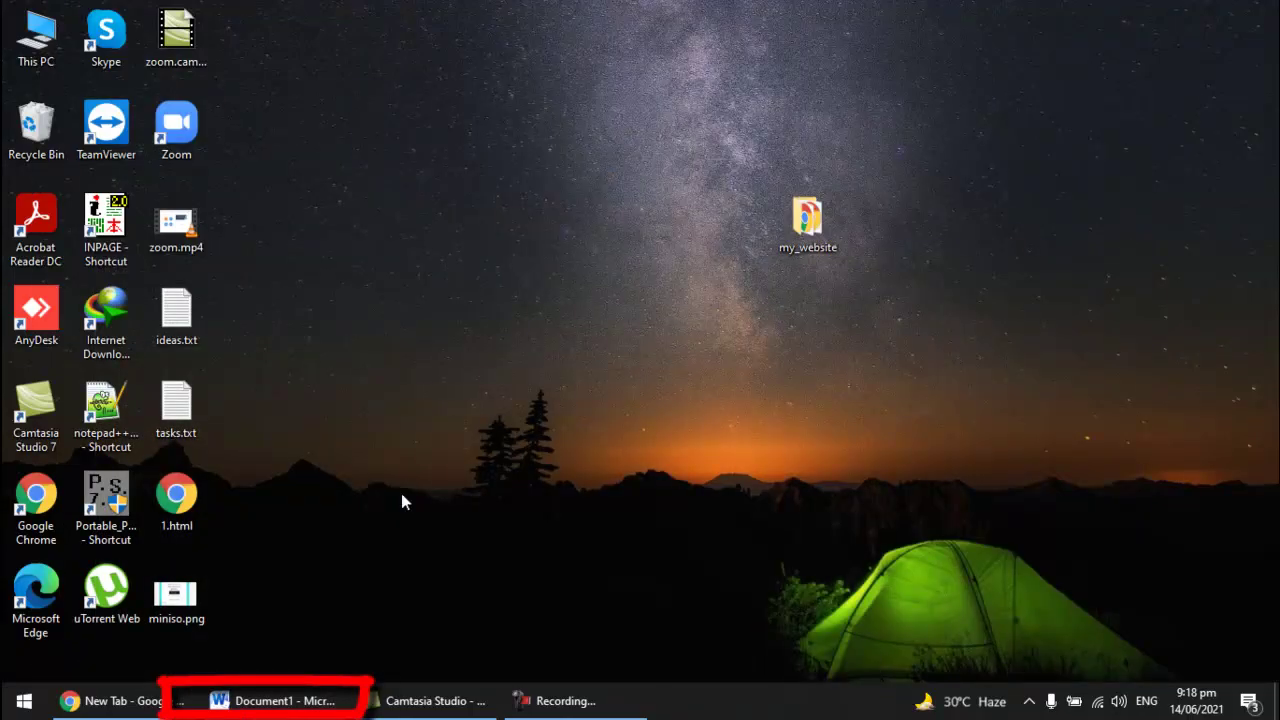
{"action": "left_click", "coordinate": [275, 700]}
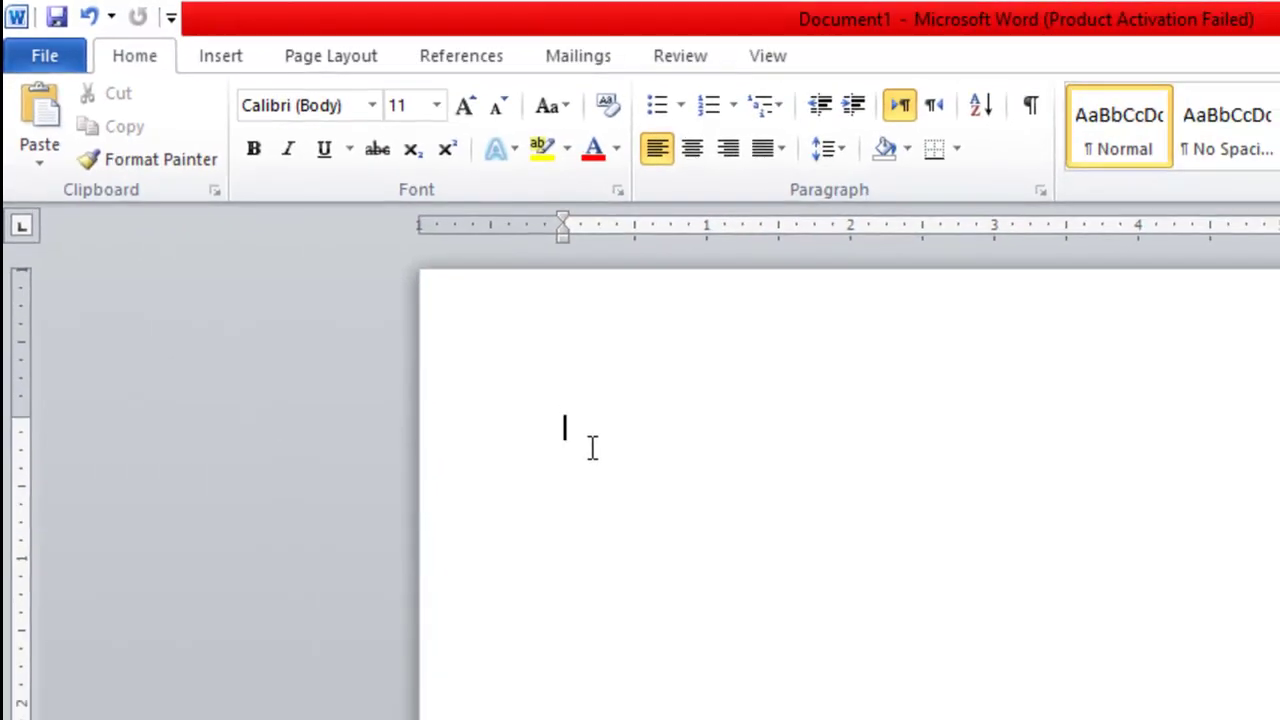
Step: Enter the sentence "It is my firs document" in the empty document
{"action": "type", "text": "It is my firs document"}
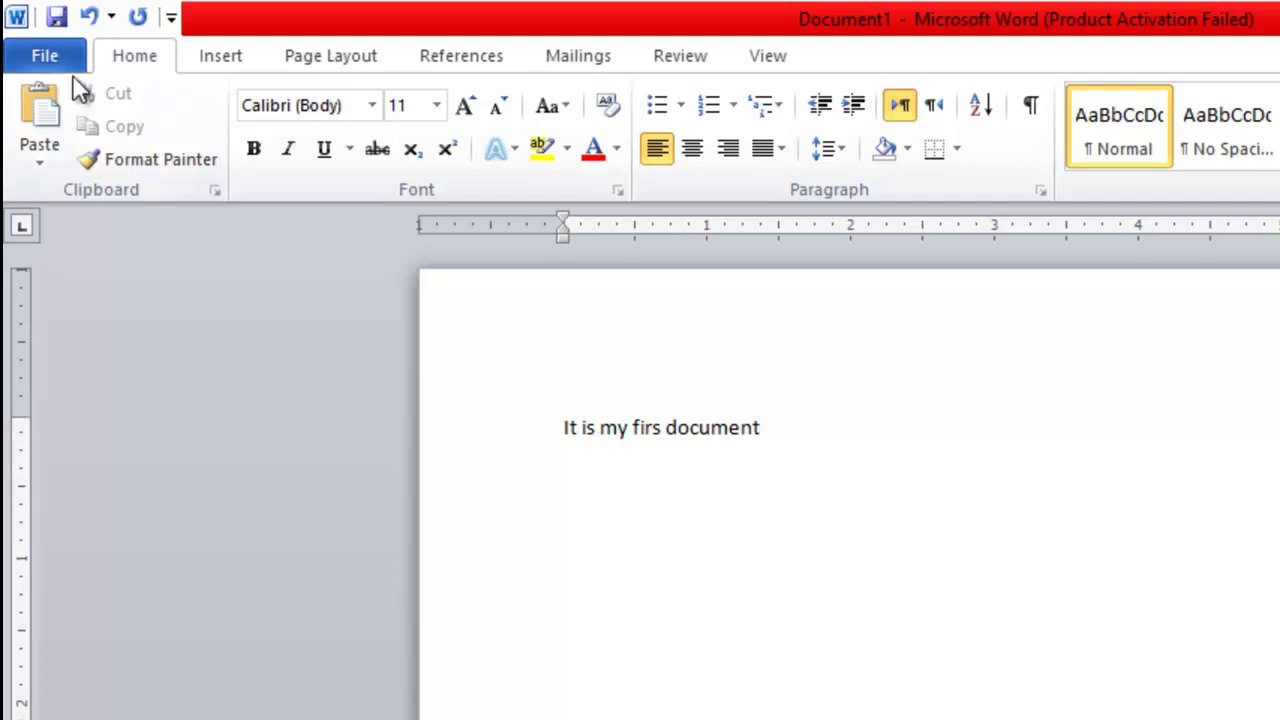
Step: Start saving the document as a new file, with the Data (D:) drive as its location
{"action": "left_click", "coordinate": [56, 55]}
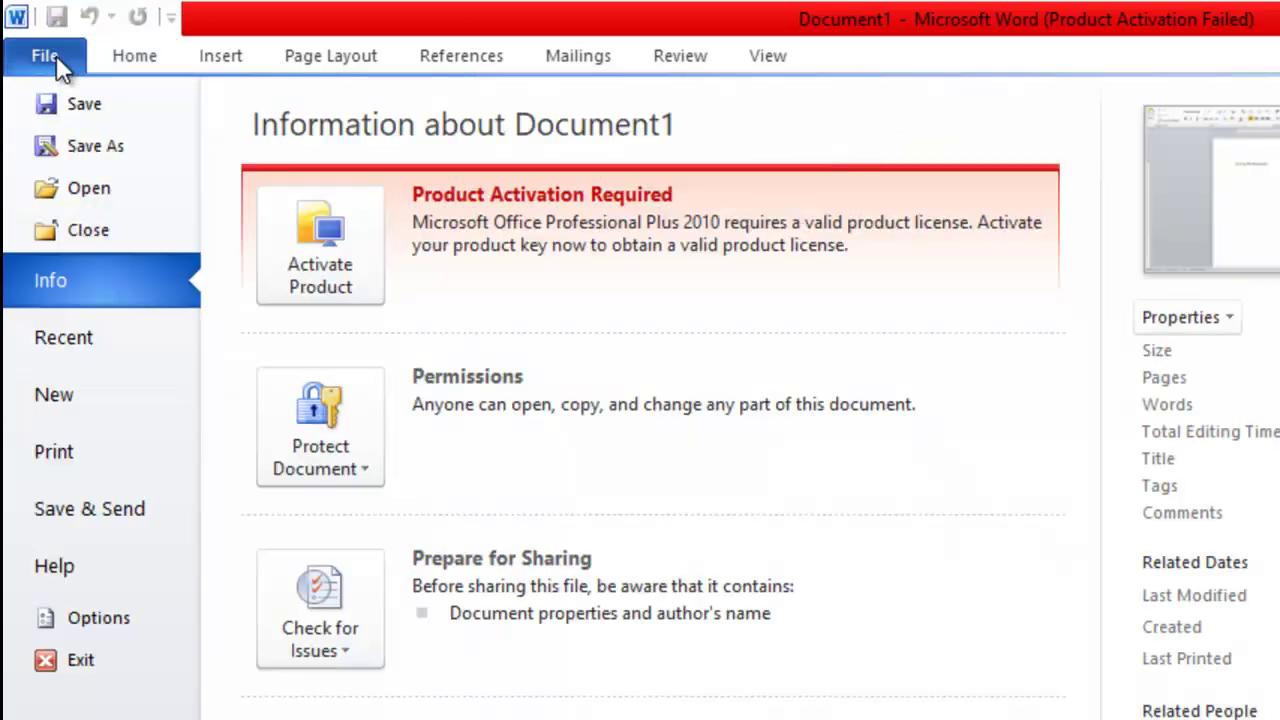
{"action": "left_click", "coordinate": [117, 146]}
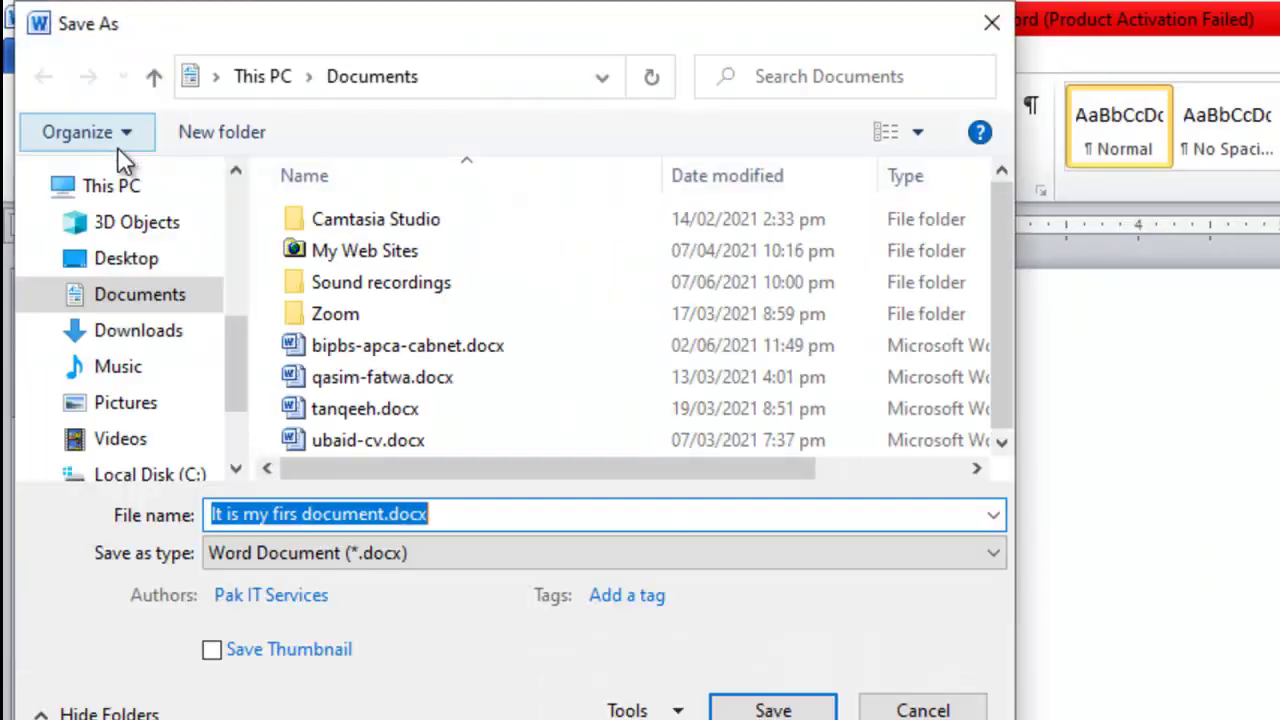
{"action": "left_click", "coordinate": [120, 260]}
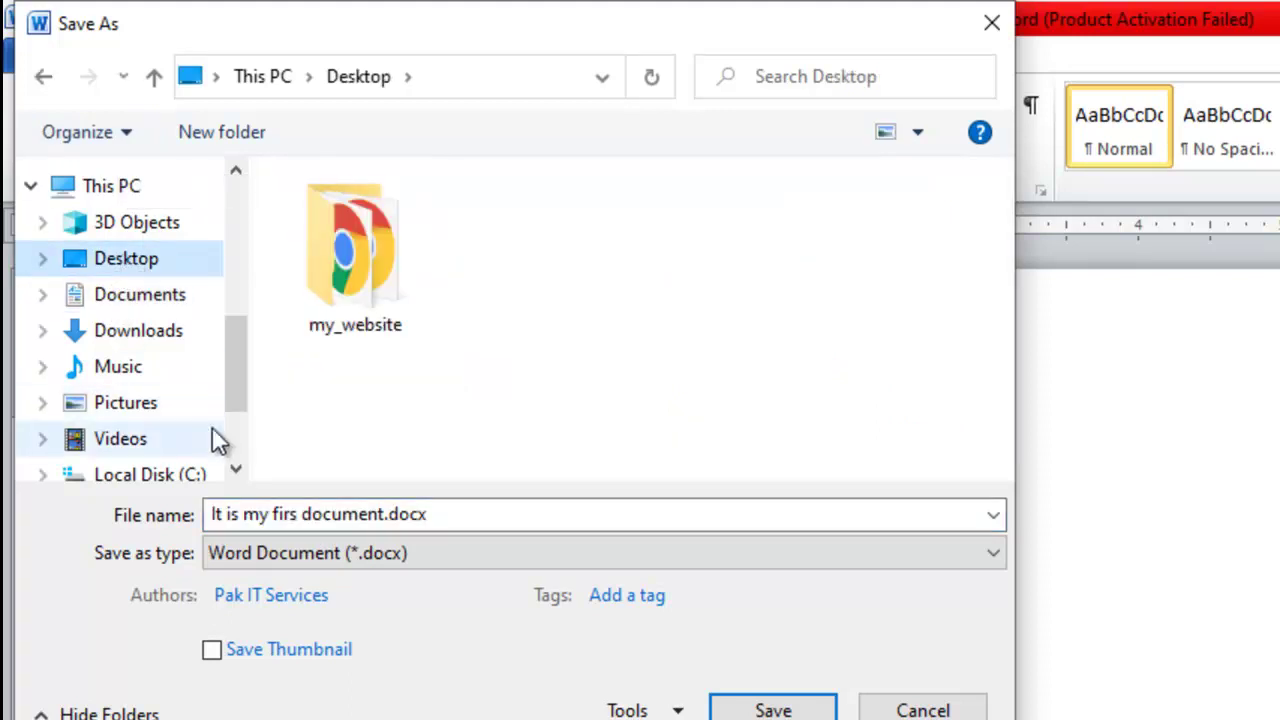
{"action": "scroll", "coordinate": [228, 440], "scroll_direction": "down", "scroll_amount": 2}
{"action": "left_click", "coordinate": [165, 360]}
{"action": "left_click", "coordinate": [163, 400]}
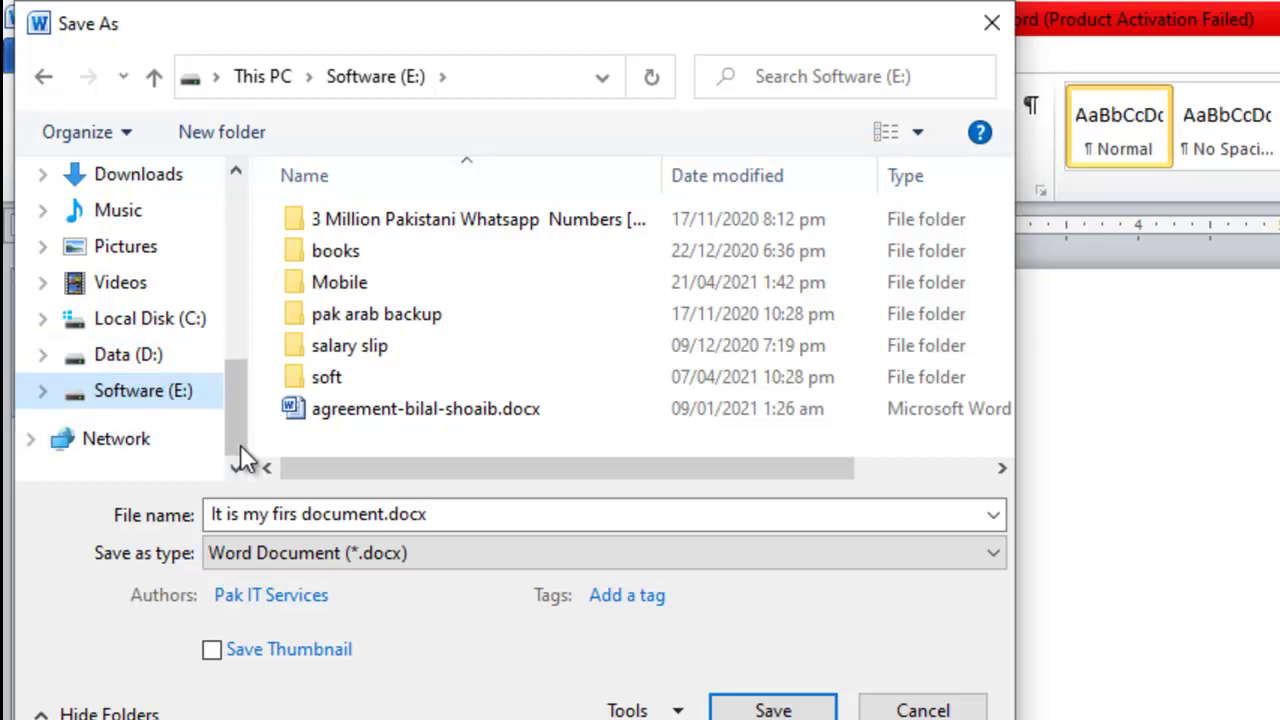
{"action": "left_click", "coordinate": [163, 362]}
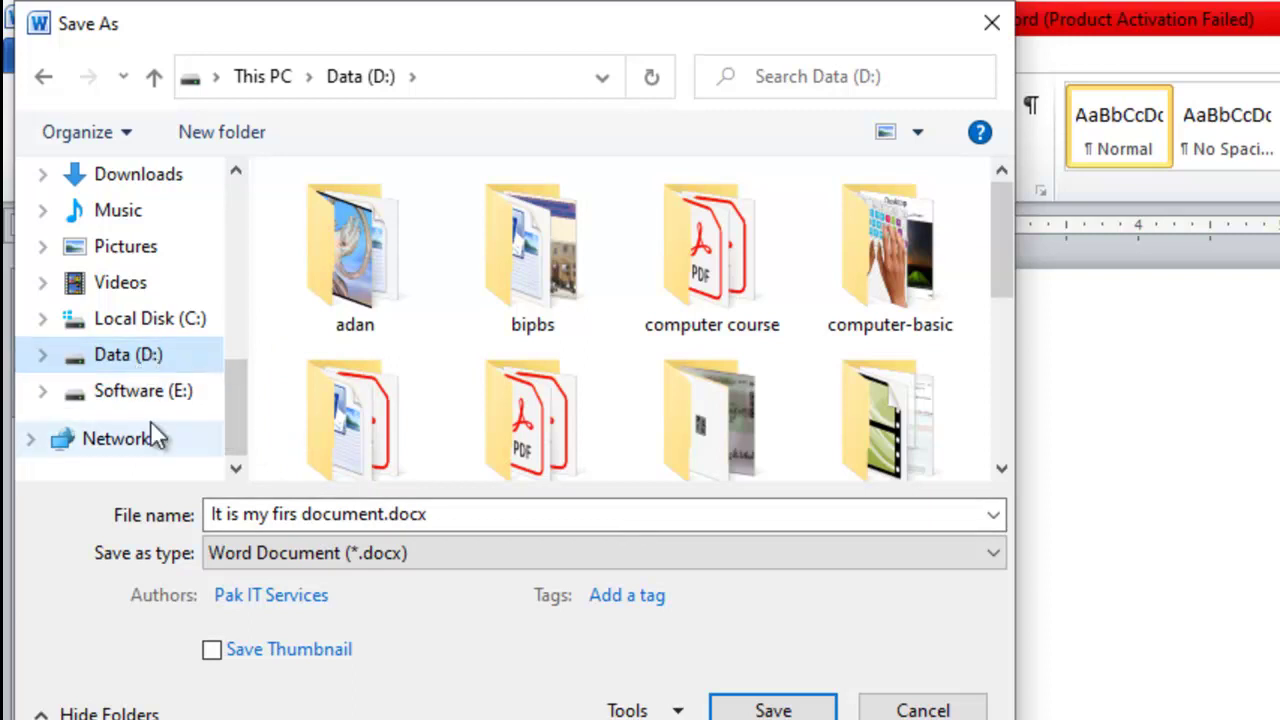
Step: Save the file under the name "test document" and close the document window
{"action": "left_click", "coordinate": [452, 513]}
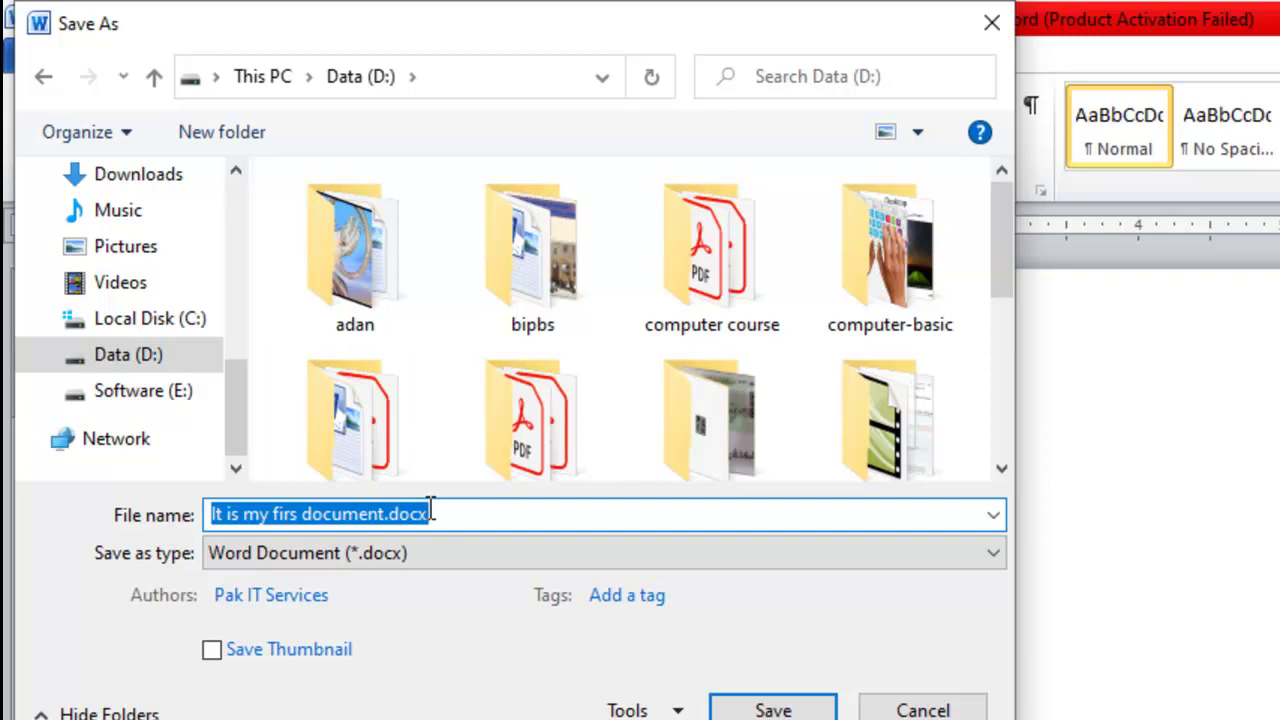
{"action": "type", "text": "test document"}
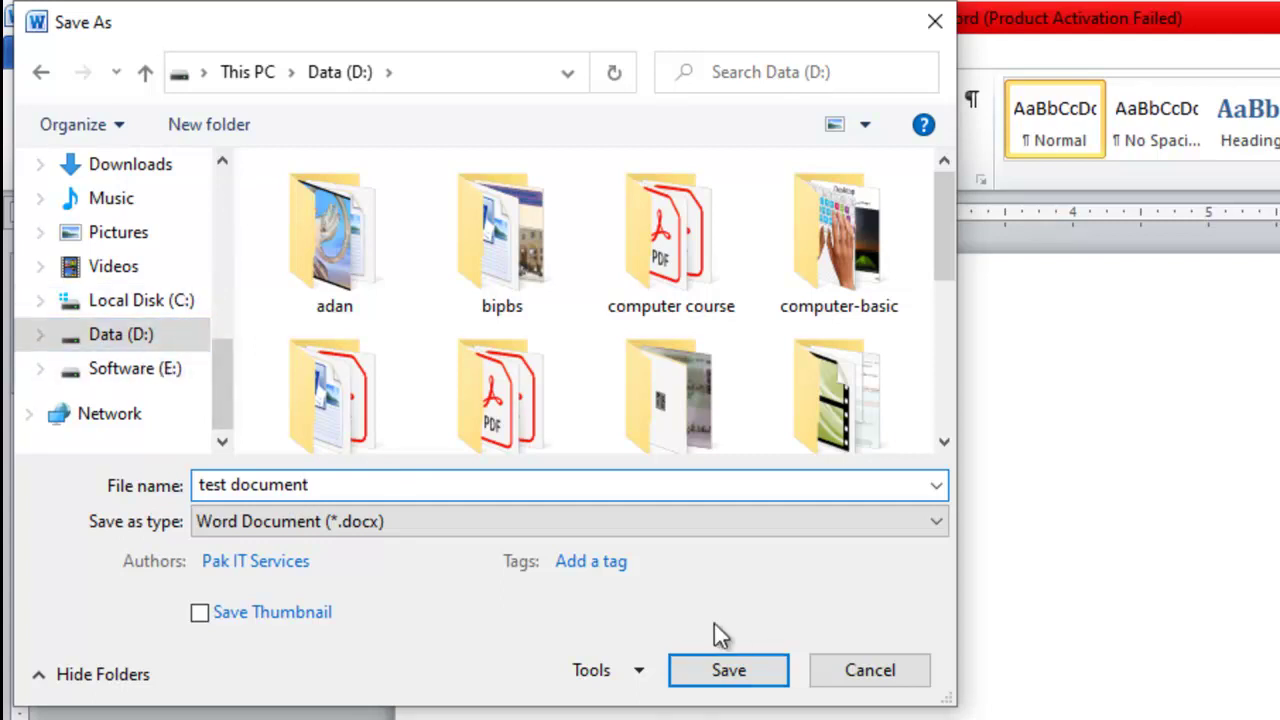
{"action": "left_click", "coordinate": [729, 672]}
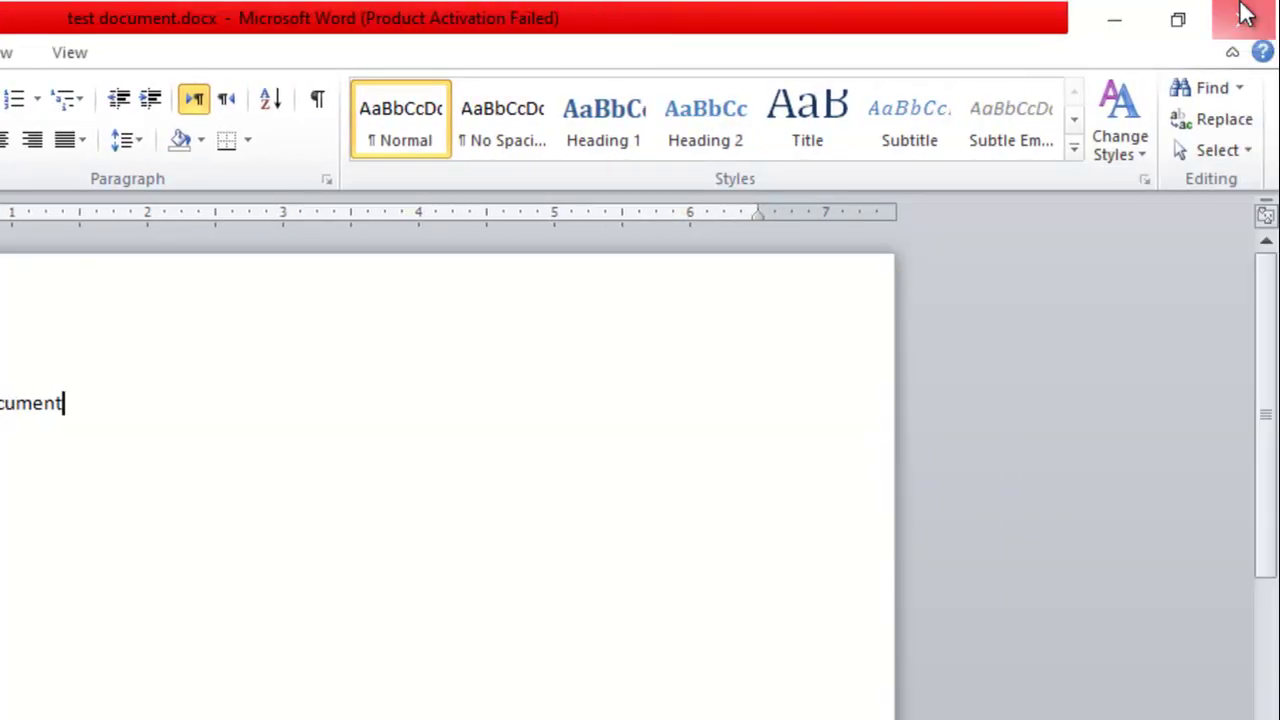
{"action": "left_click", "coordinate": [1245, 12]}
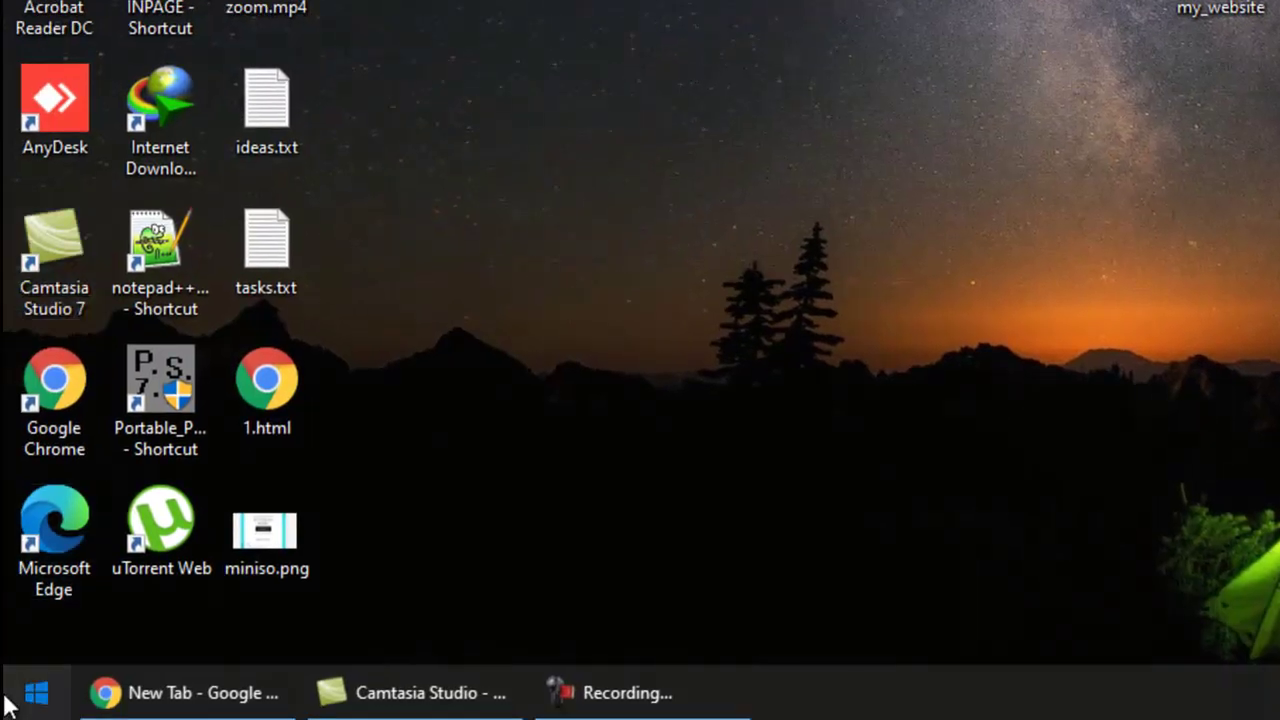
Step: Relaunch Microsoft Word and dismiss the Office activation wizard
{"action": "left_click", "coordinate": [10, 694]}
{"action": "left_click", "coordinate": [556, 135]}
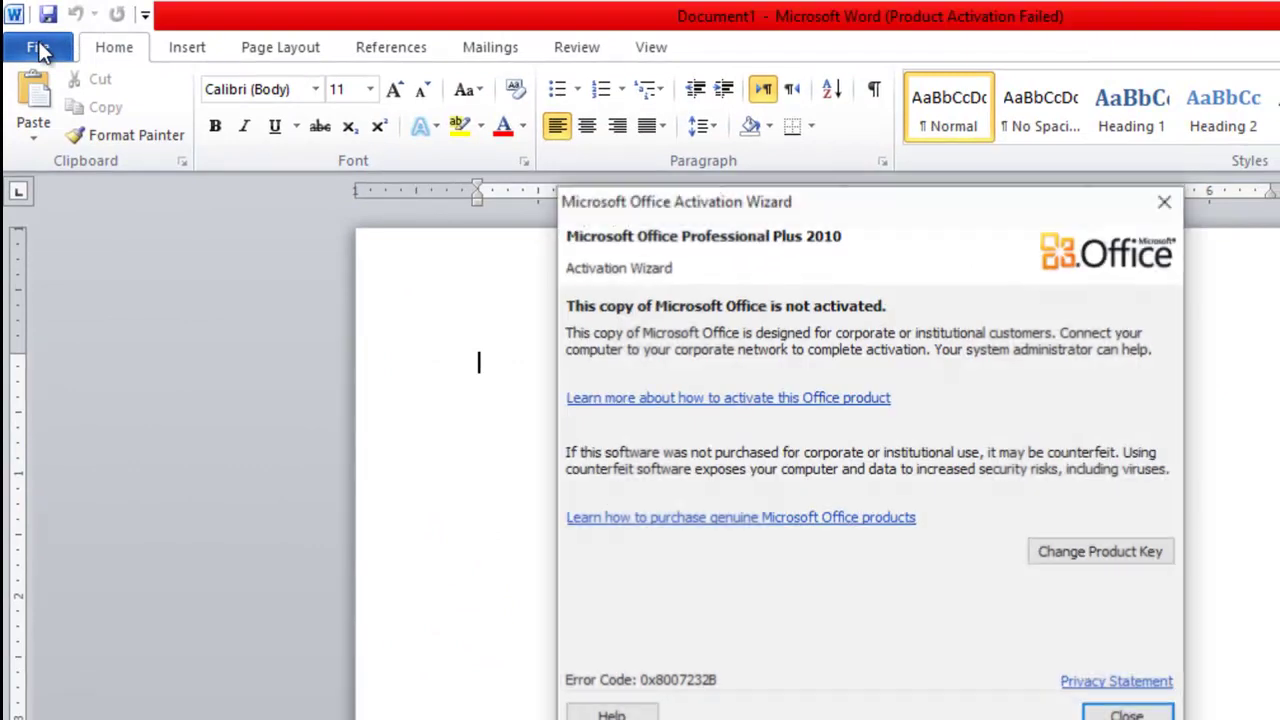
{"action": "left_click", "coordinate": [1167, 204]}
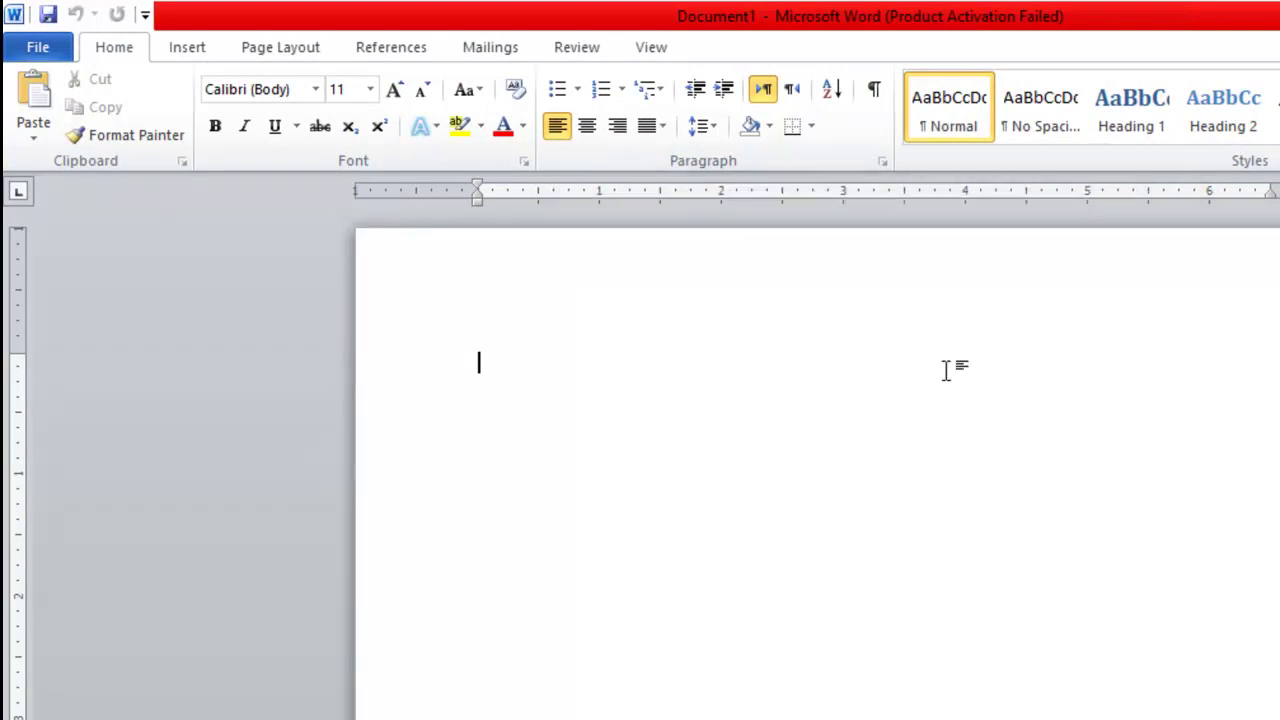
Step: Open the saved file "test document.docx" from the Data (D:) drive
{"action": "left_click", "coordinate": [37, 48]}
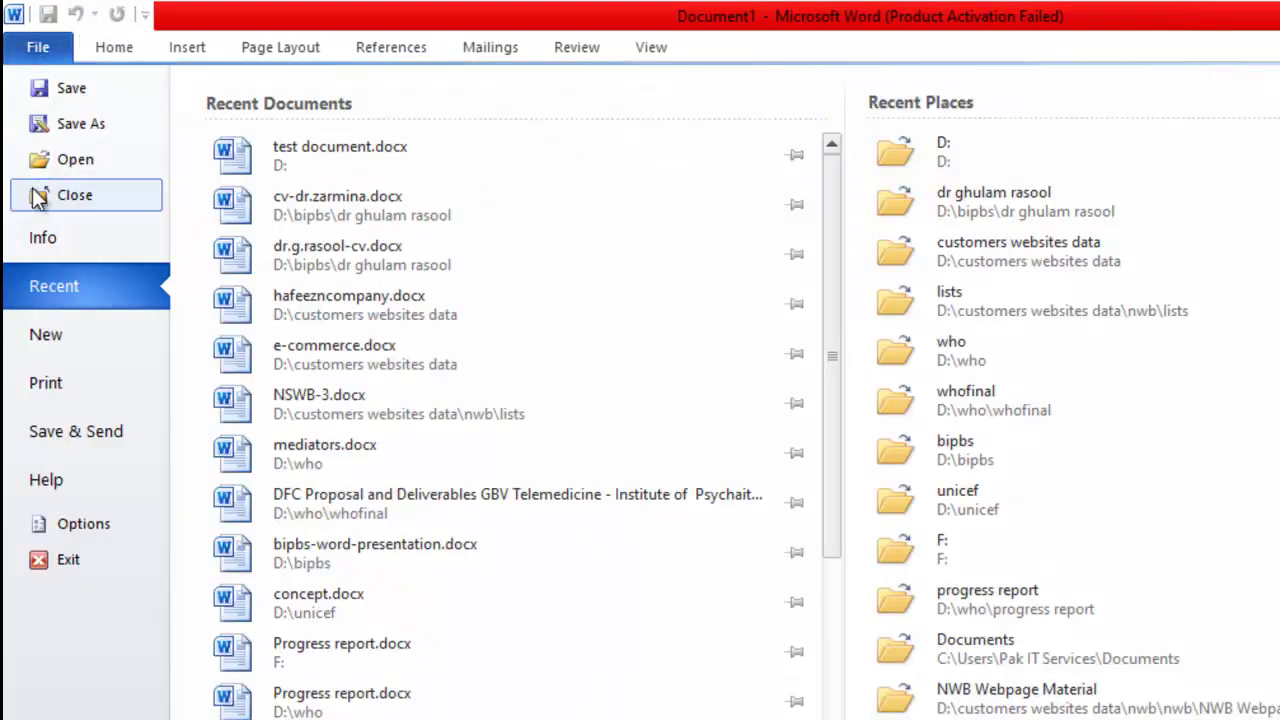
{"action": "left_click", "coordinate": [121, 160]}
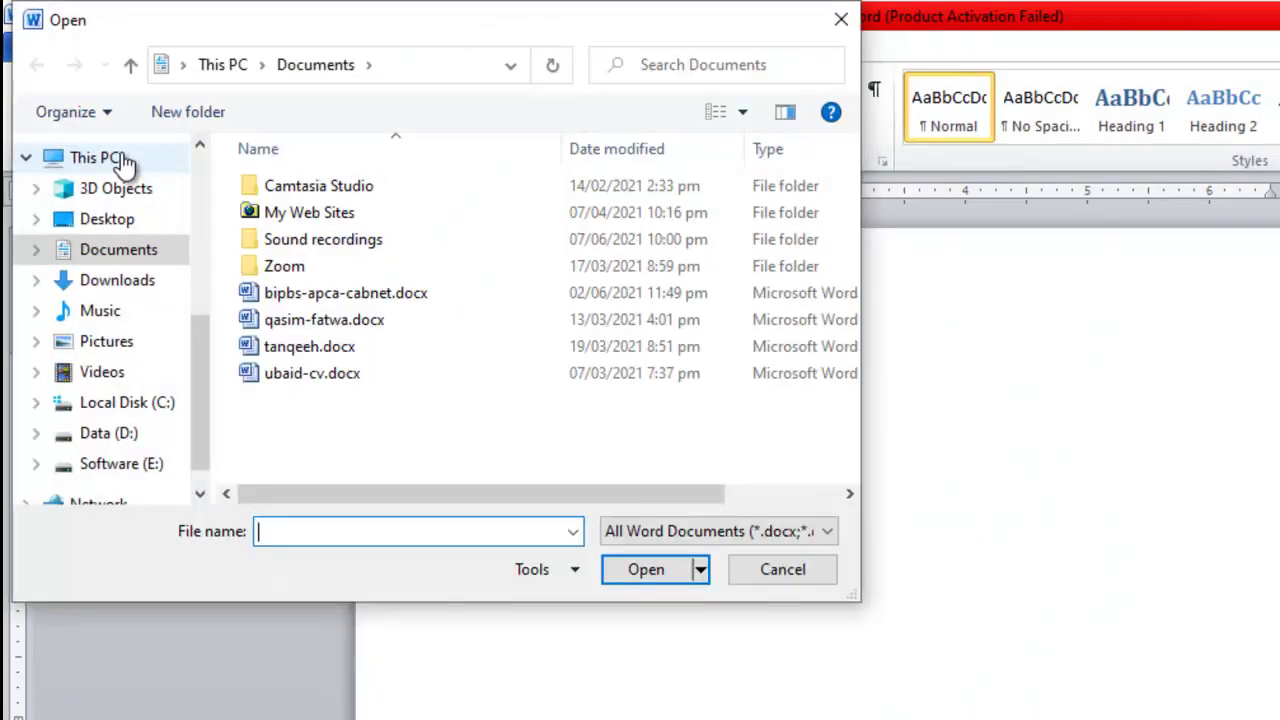
{"action": "left_click", "coordinate": [111, 433]}
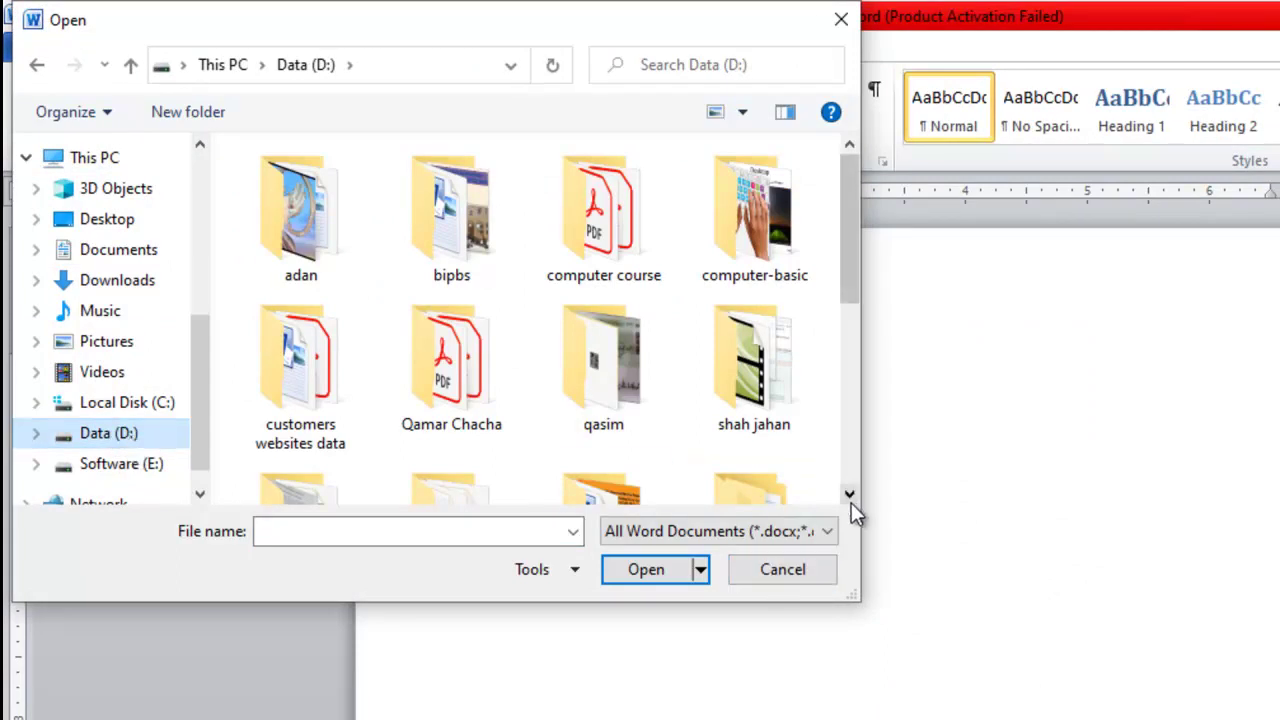
{"action": "scroll", "coordinate": [851, 504], "scroll_direction": "down", "scroll_amount": 3}
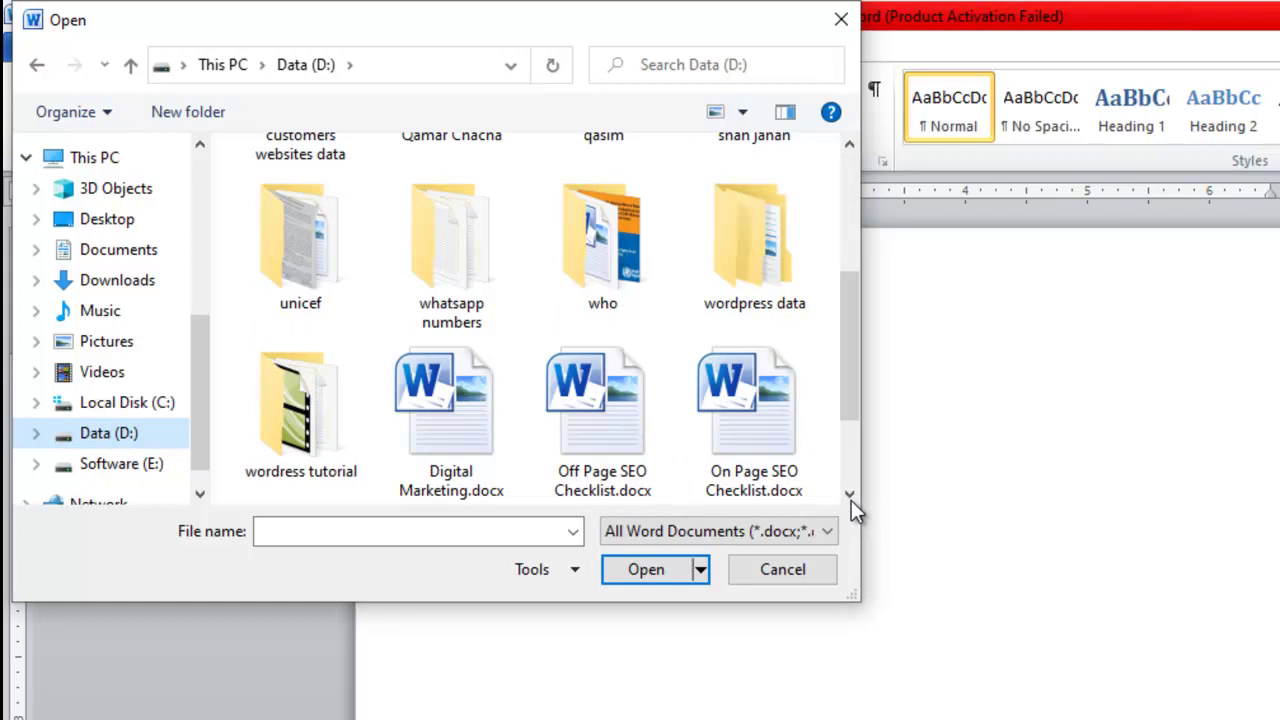
{"action": "left_click", "coordinate": [847, 492]}
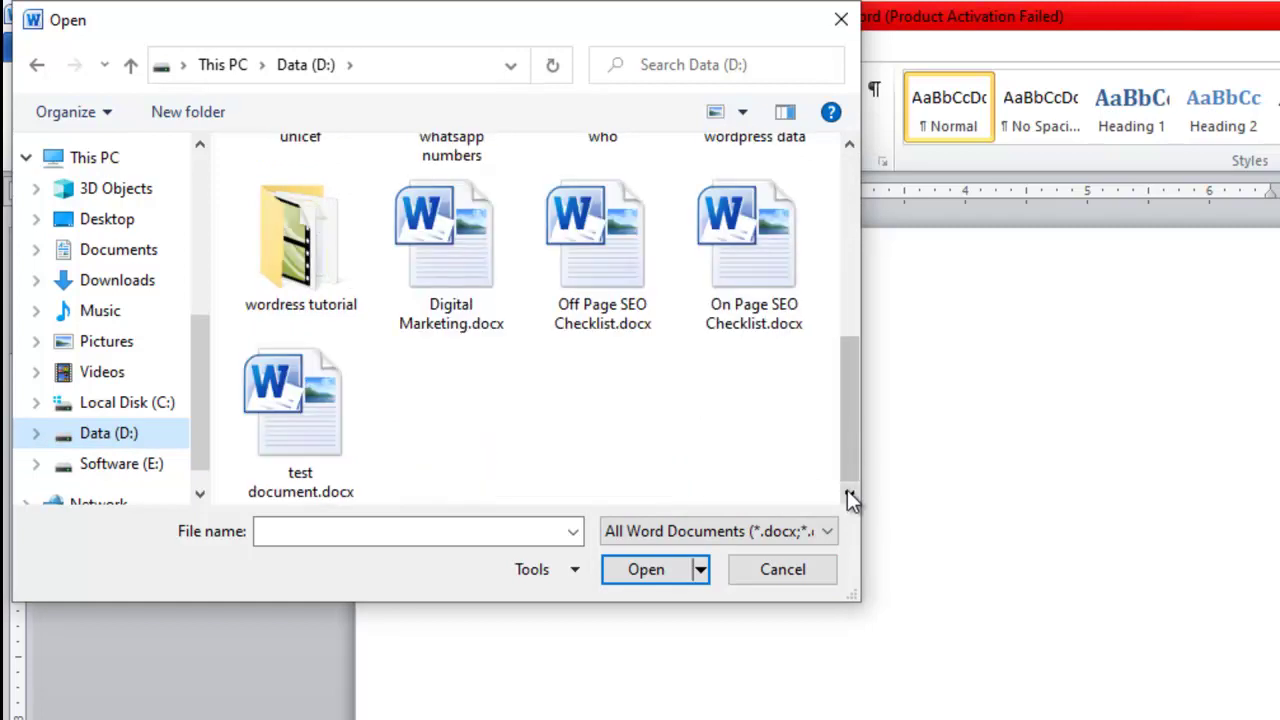
{"action": "left_click", "coordinate": [280, 428]}
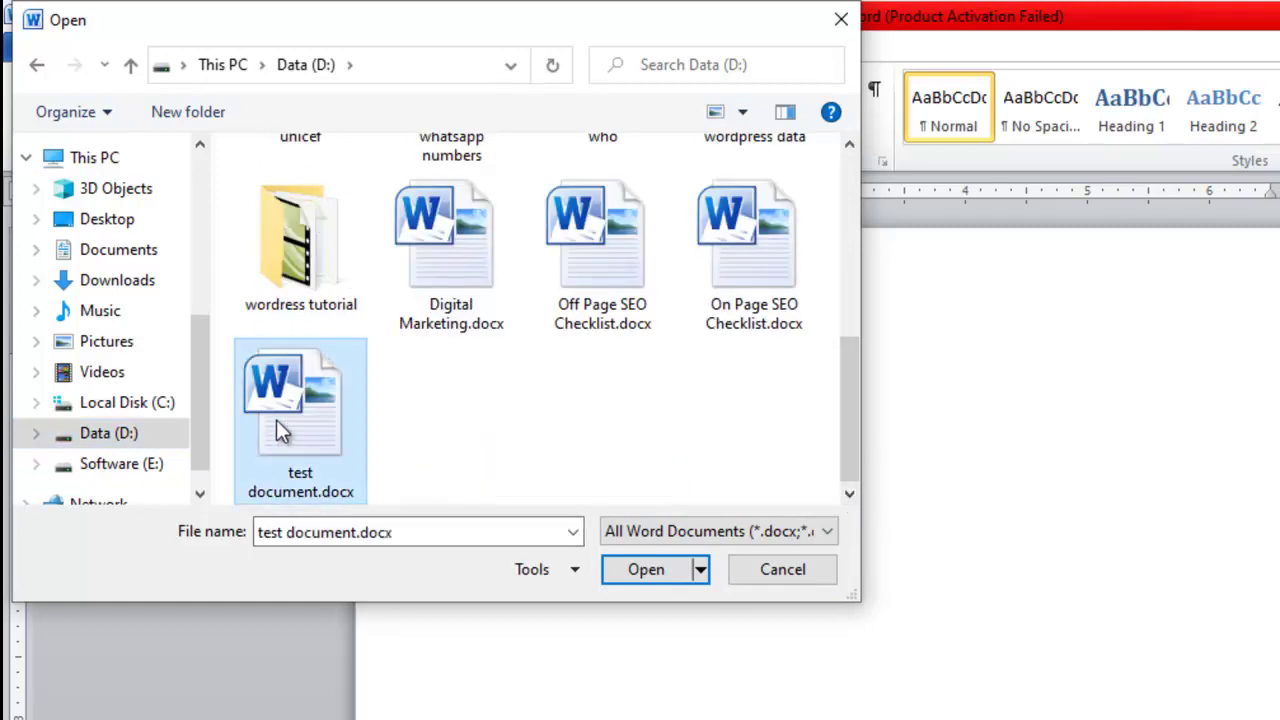
{"action": "left_click", "coordinate": [643, 574]}
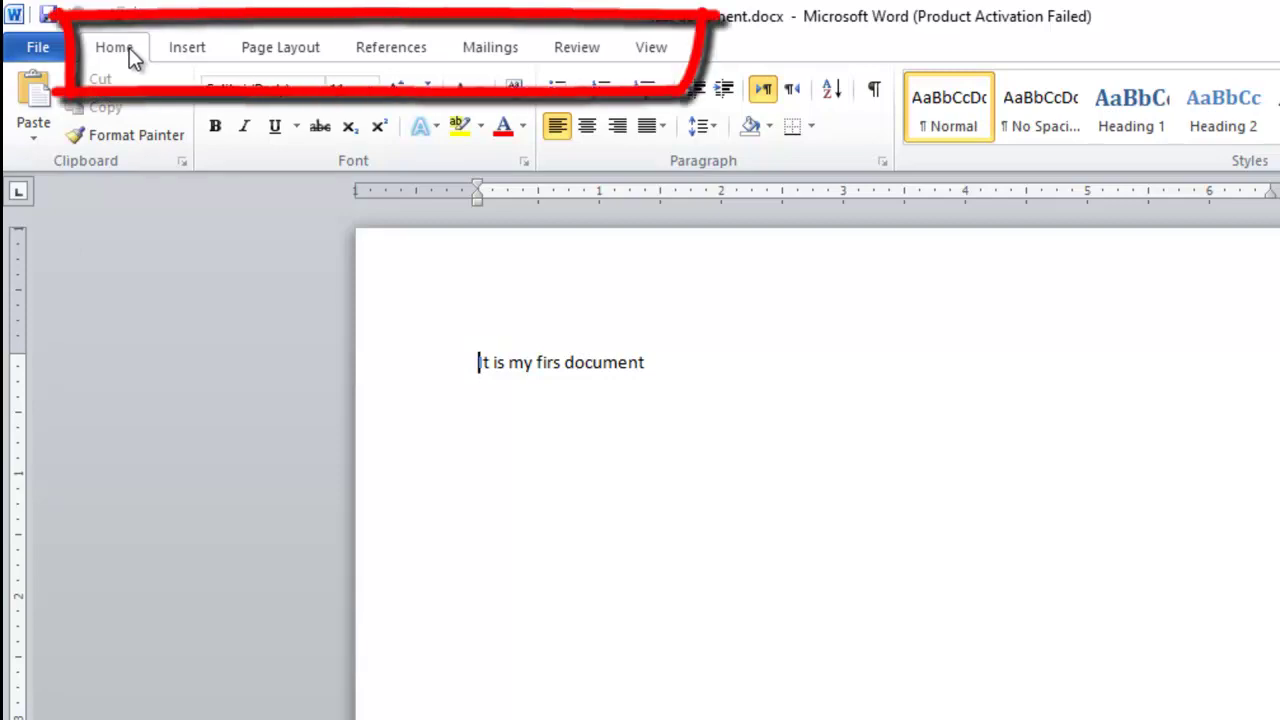
Step: Look through the Insert, Page Layout, References, Mailings, Review and View command sets, and return to the Home commands
{"action": "left_click", "coordinate": [172, 50]}
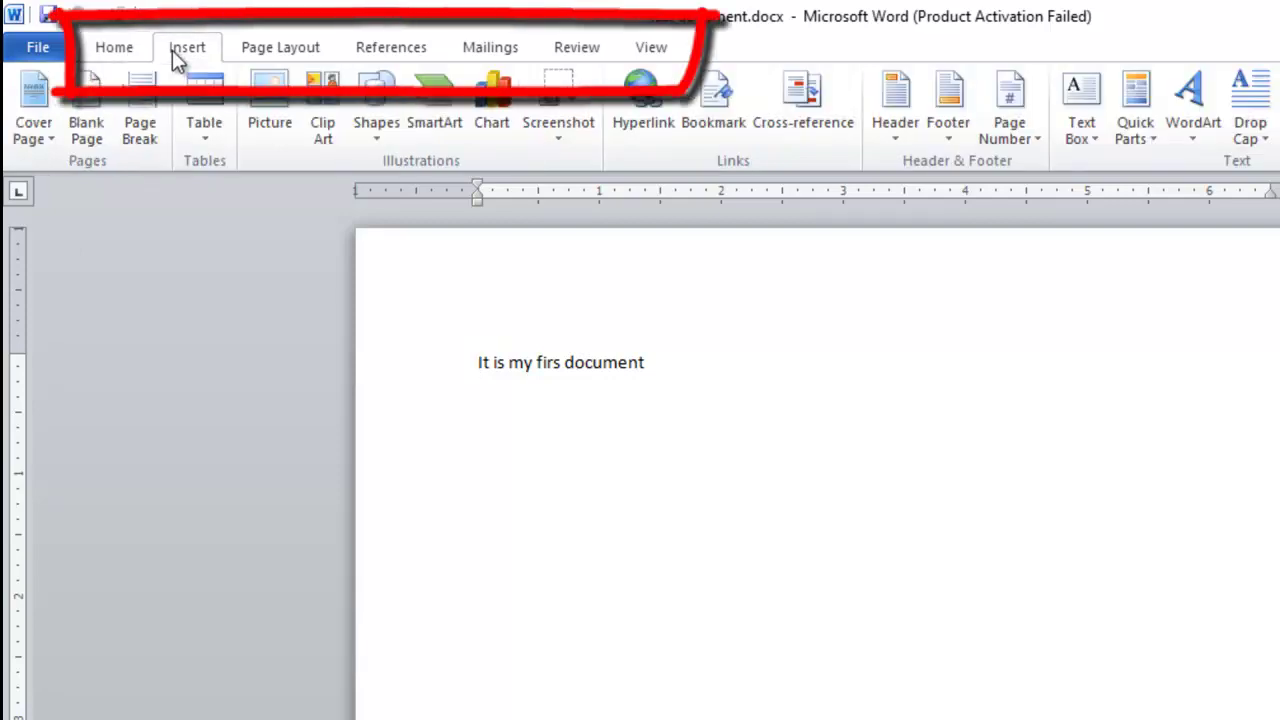
{"action": "left_click", "coordinate": [258, 50]}
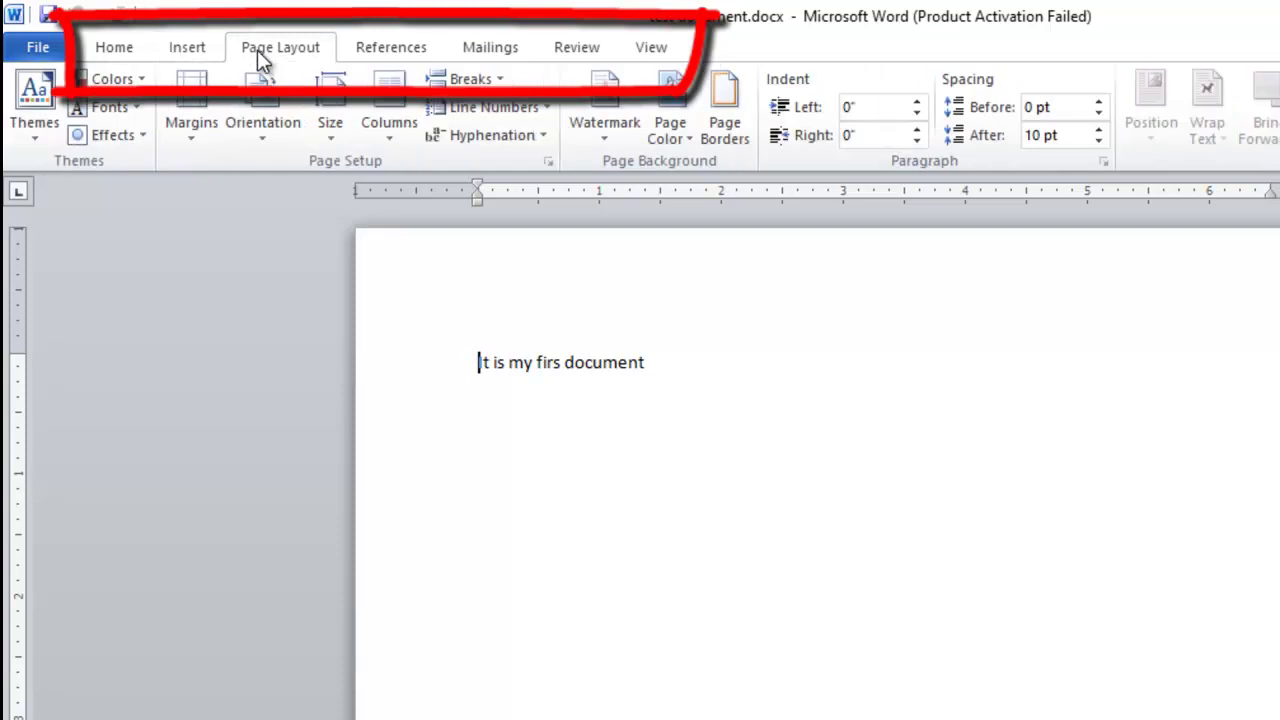
{"action": "left_click", "coordinate": [353, 52]}
{"action": "left_click", "coordinate": [490, 50]}
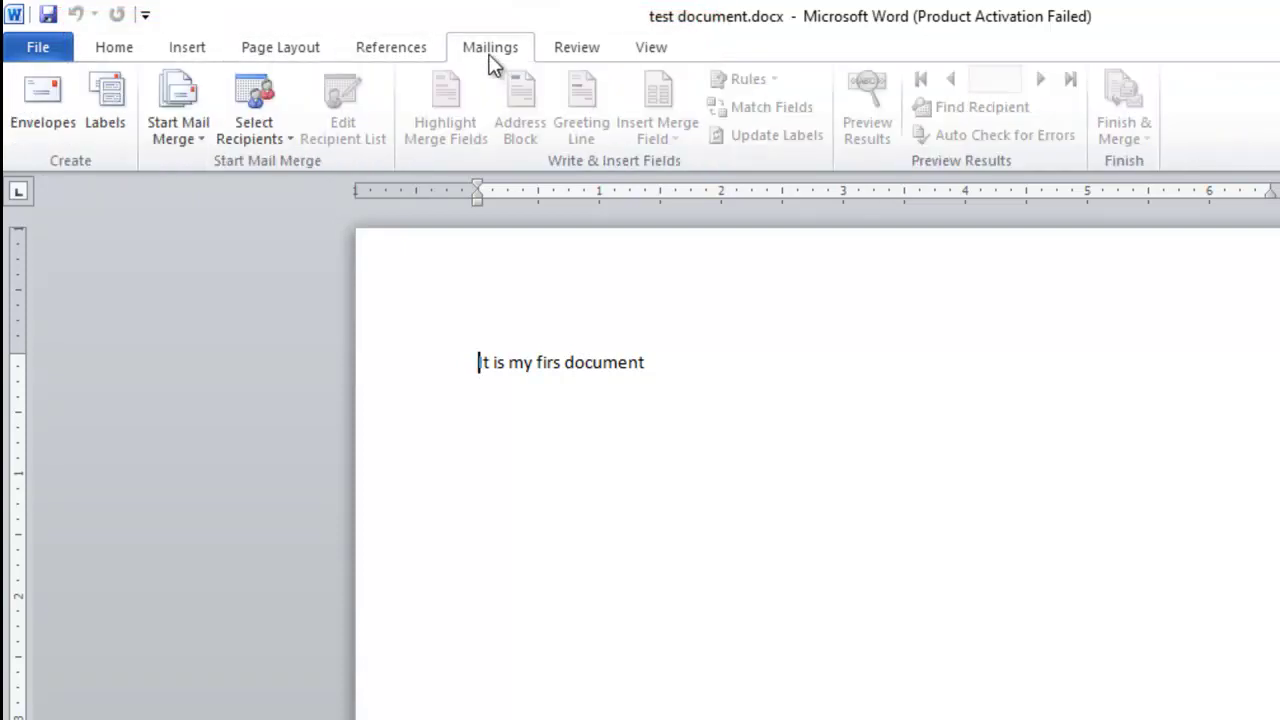
{"action": "left_click", "coordinate": [577, 52]}
{"action": "left_click", "coordinate": [654, 51]}
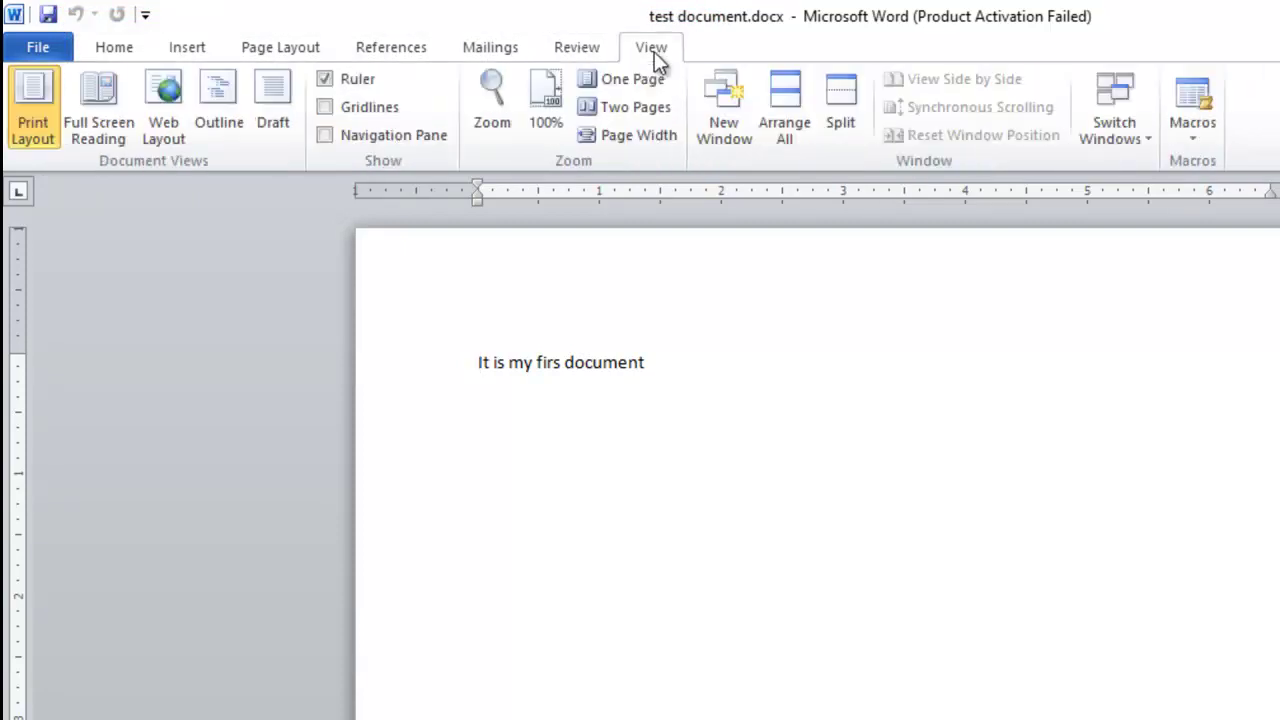
{"action": "left_click", "coordinate": [103, 50]}
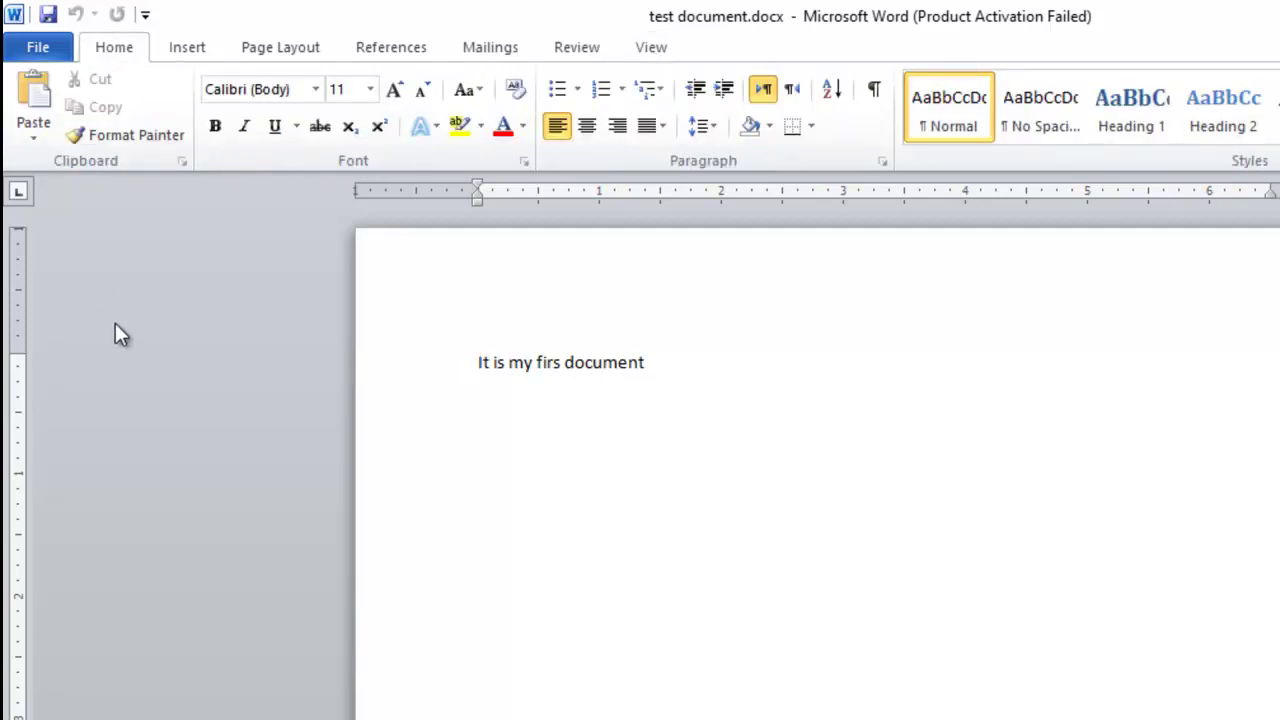
{"action": "left_click", "coordinate": [200, 45]}
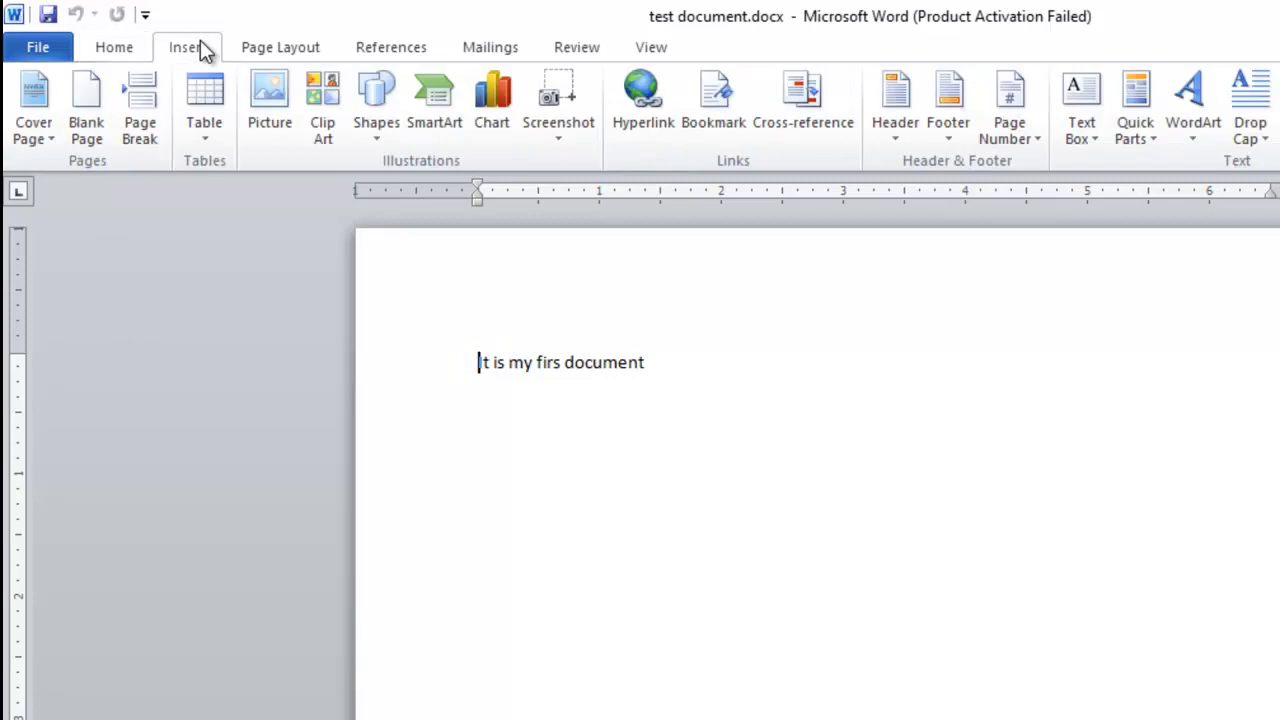
{"action": "left_click", "coordinate": [148, 48]}
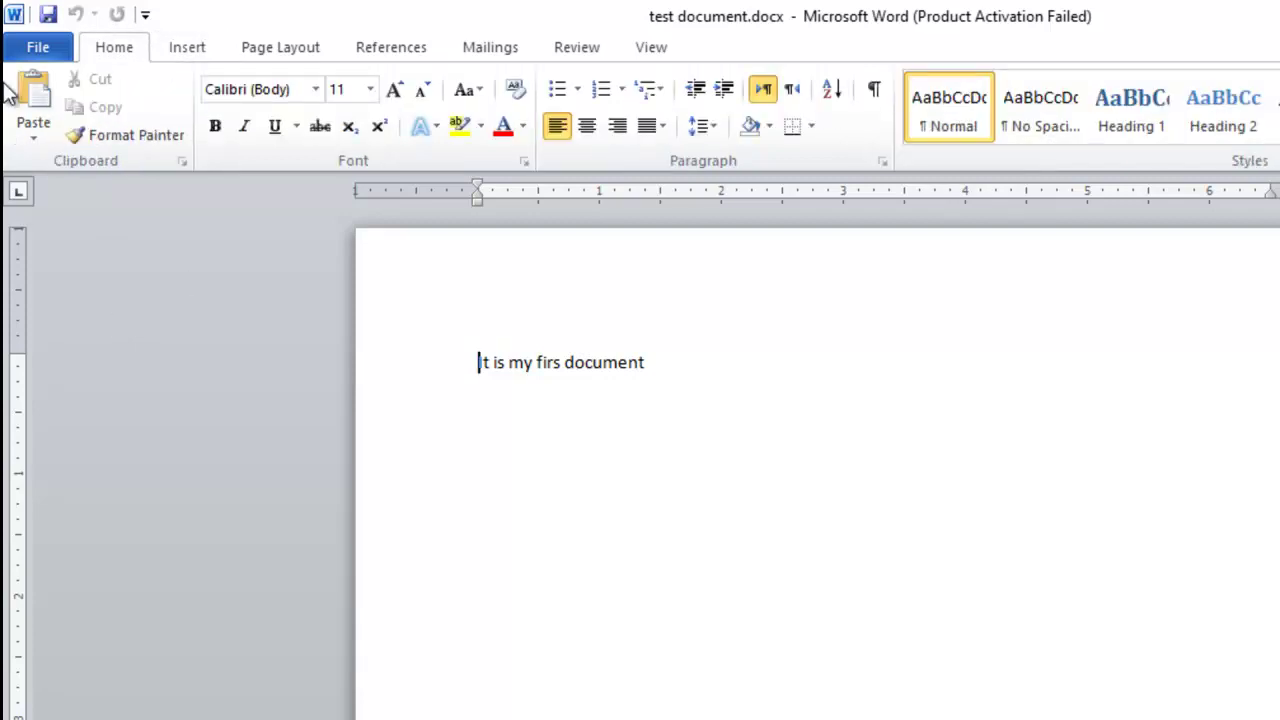
{"action": "double_click", "coordinate": [113, 48]}
{"action": "double_click", "coordinate": [113, 48]}
Step: Select the whole sentence "It is my firs document" and set its font size to 16
{"action": "left_click_drag", "start_coordinate": [476, 362], "coordinate": [678, 382]}
{"action": "left_click", "coordinate": [543, 365]}
{"action": "left_click", "coordinate": [665, 362]}
{"action": "left_click", "coordinate": [476, 360]}
{"action": "left_click_drag", "start_coordinate": [476, 362], "coordinate": [657, 374]}
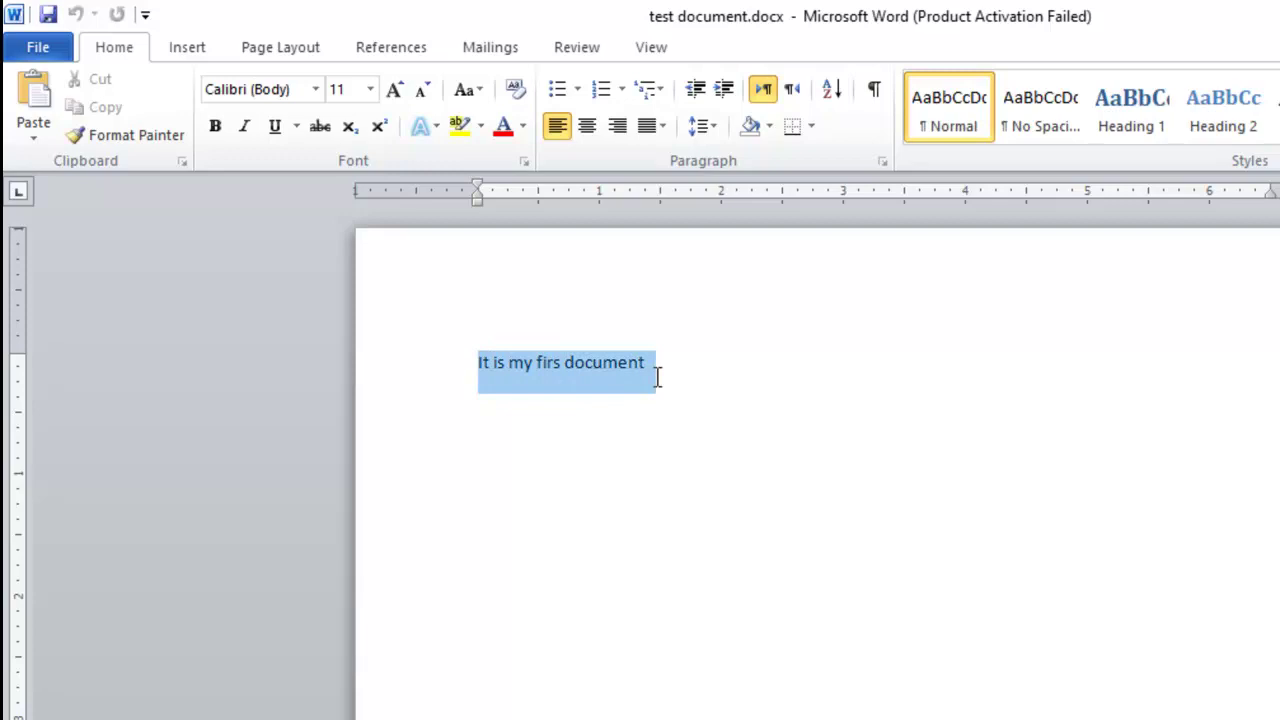
{"action": "left_click", "coordinate": [370, 89]}
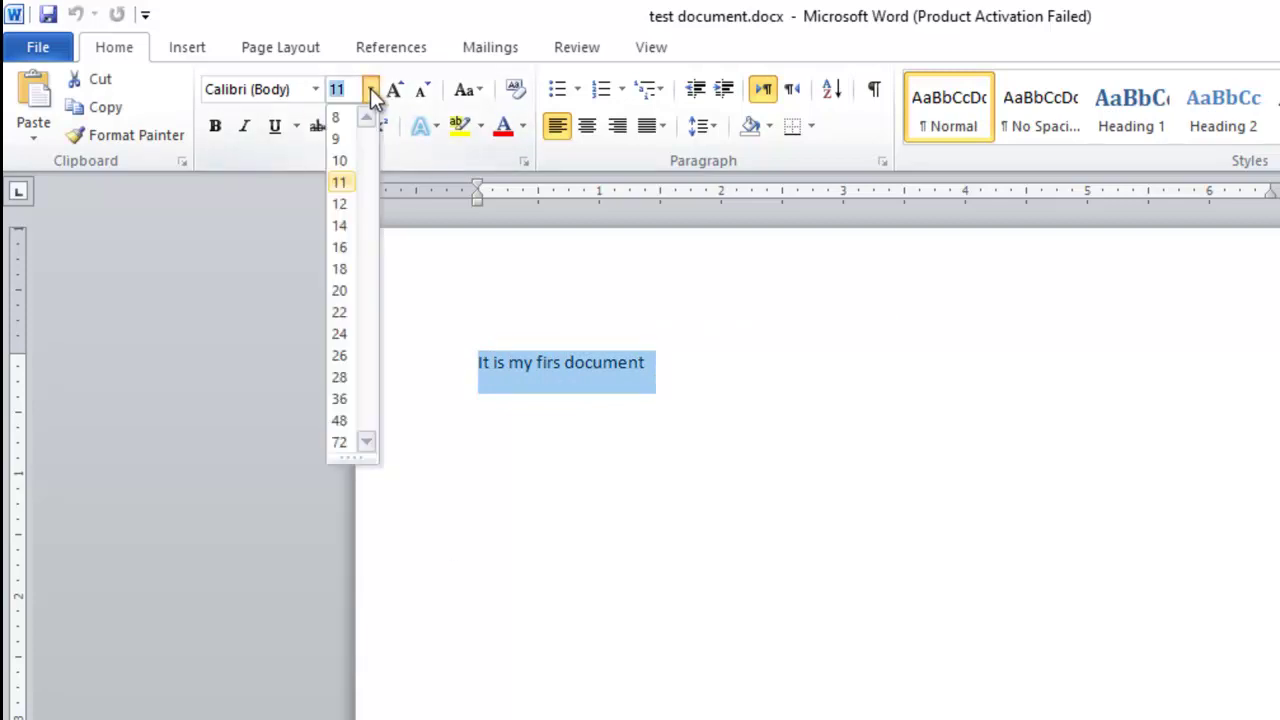
{"action": "left_click", "coordinate": [345, 250]}
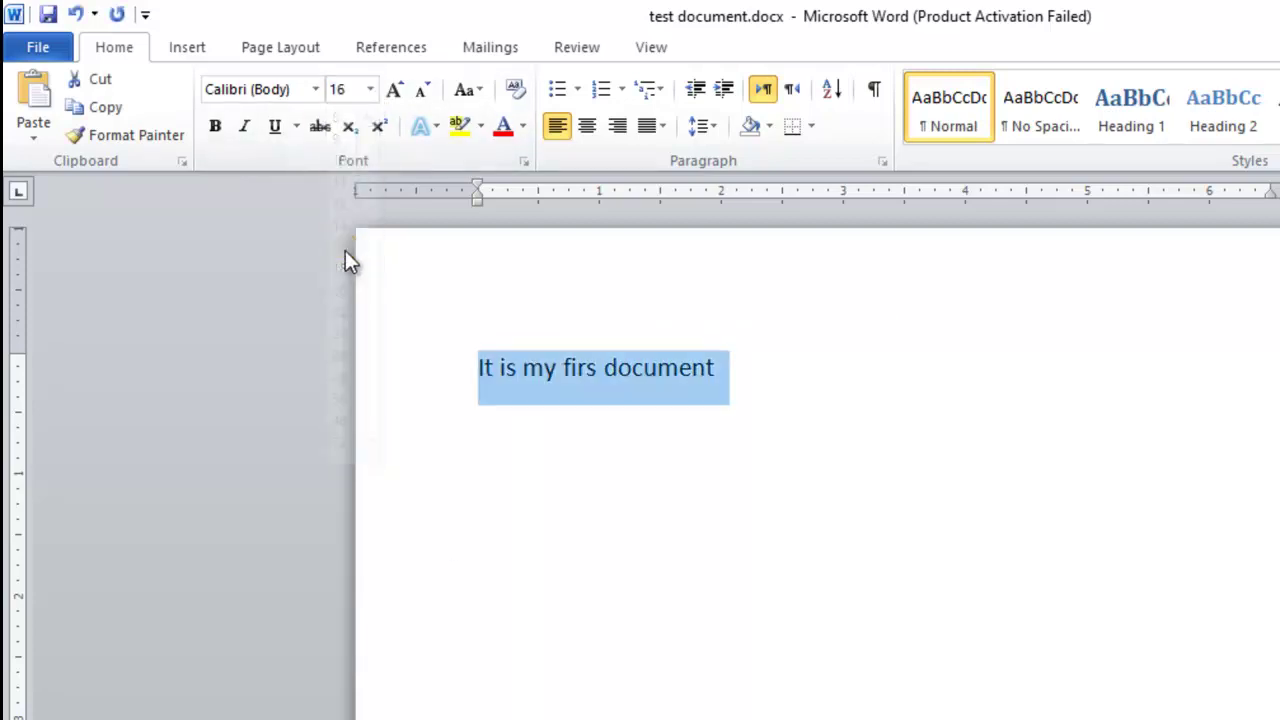
Step: Try the fonts Broadway, Algerian, Bahnschrift and Bahnschrift Condensed on the selected sentence, and return it to Calibri (Body)
{"action": "left_click", "coordinate": [314, 89]}
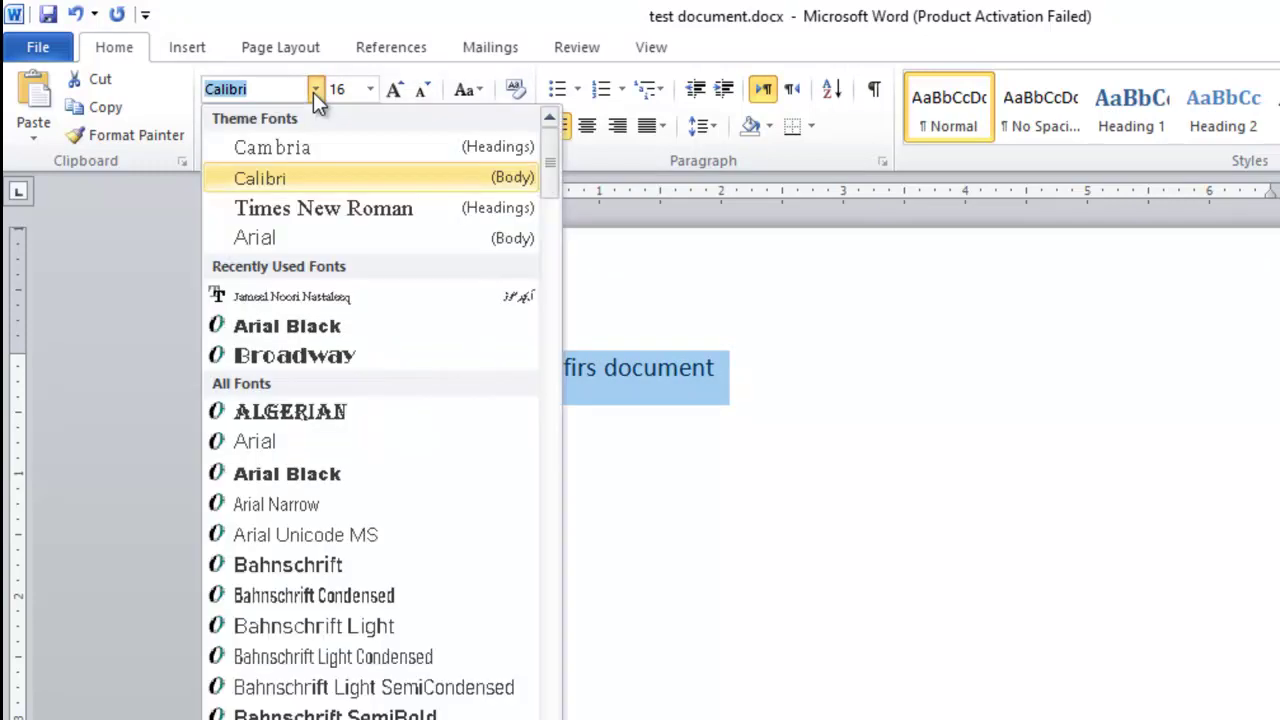
{"action": "left_click", "coordinate": [281, 352]}
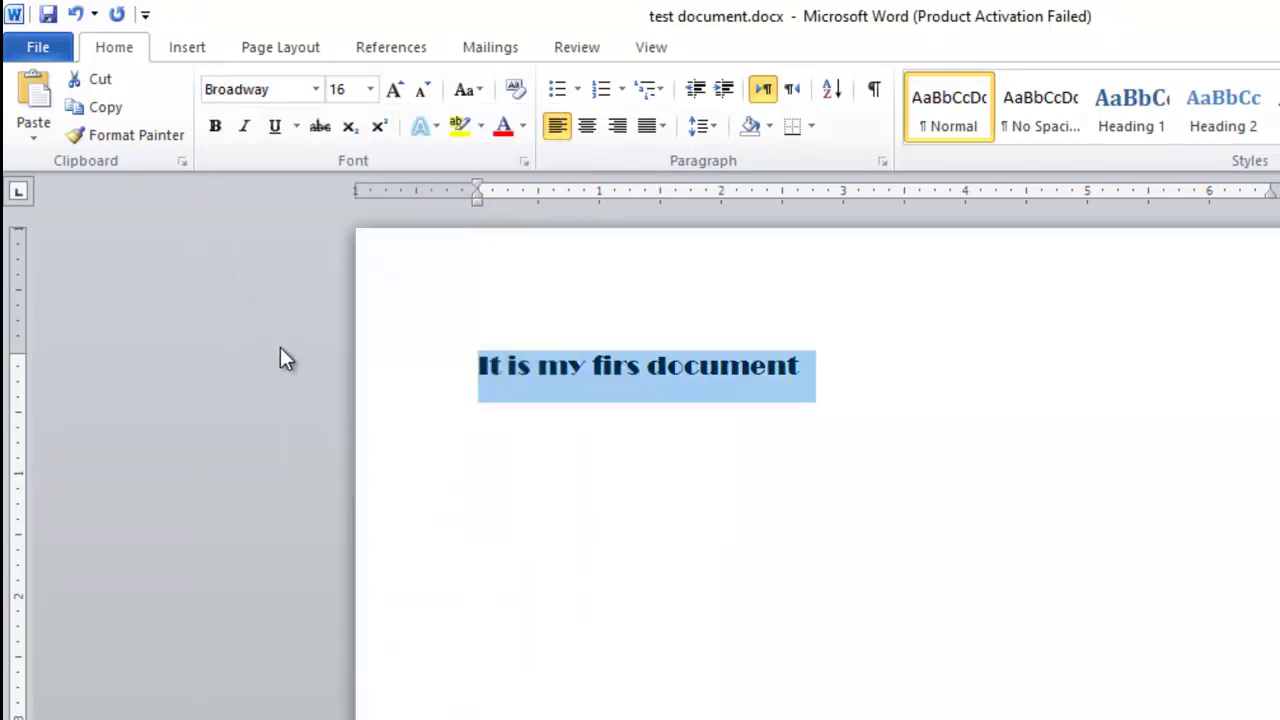
{"action": "left_click", "coordinate": [314, 89]}
{"action": "left_click", "coordinate": [268, 410]}
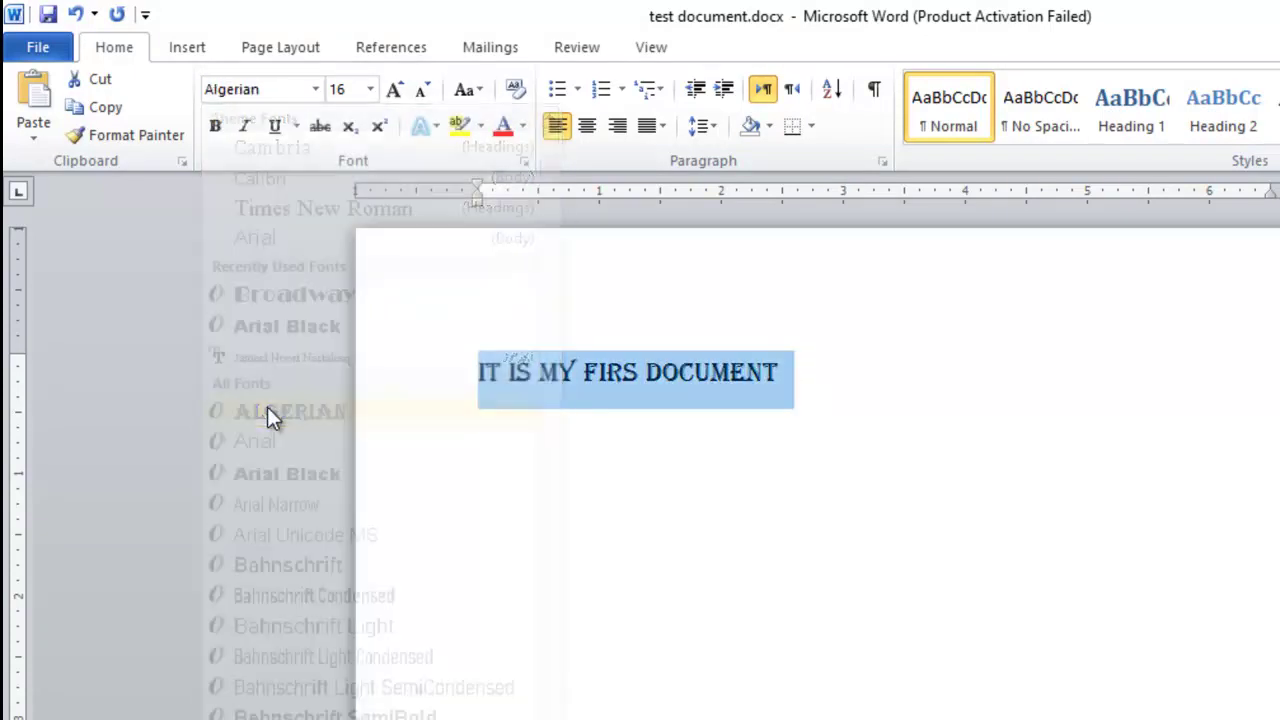
{"action": "left_click", "coordinate": [314, 89]}
{"action": "left_click", "coordinate": [257, 594]}
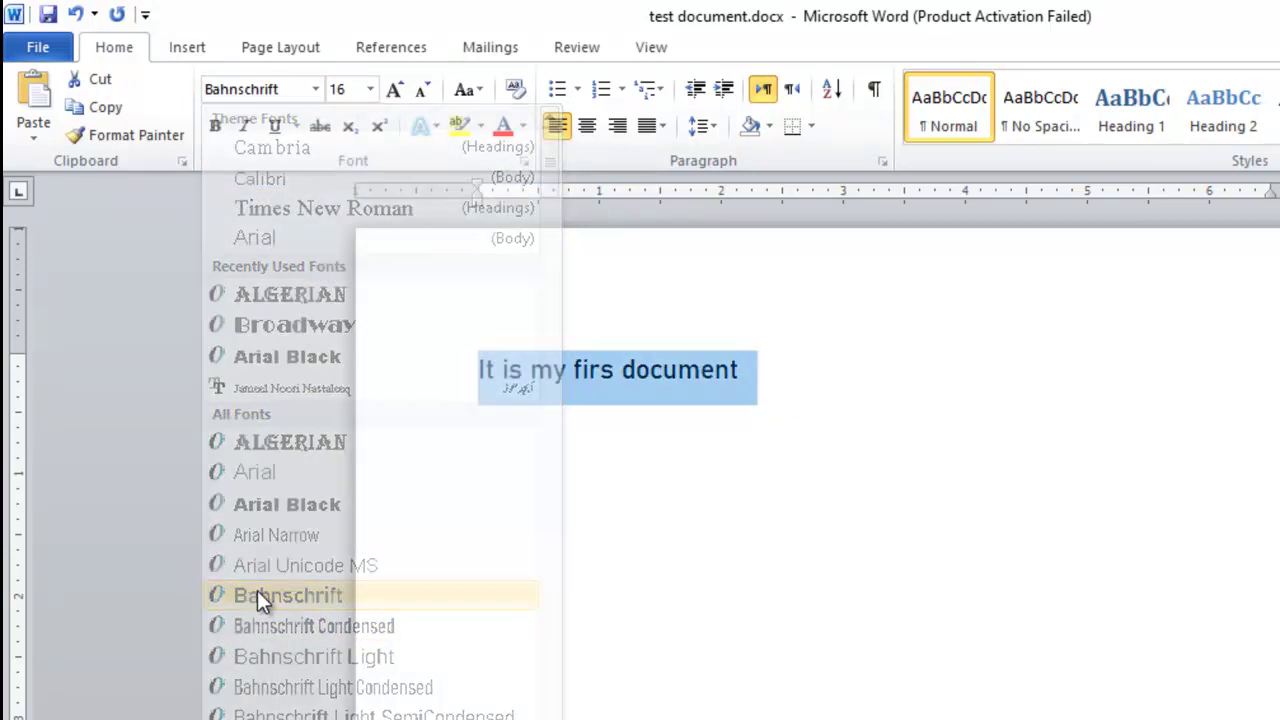
{"action": "left_click", "coordinate": [314, 90]}
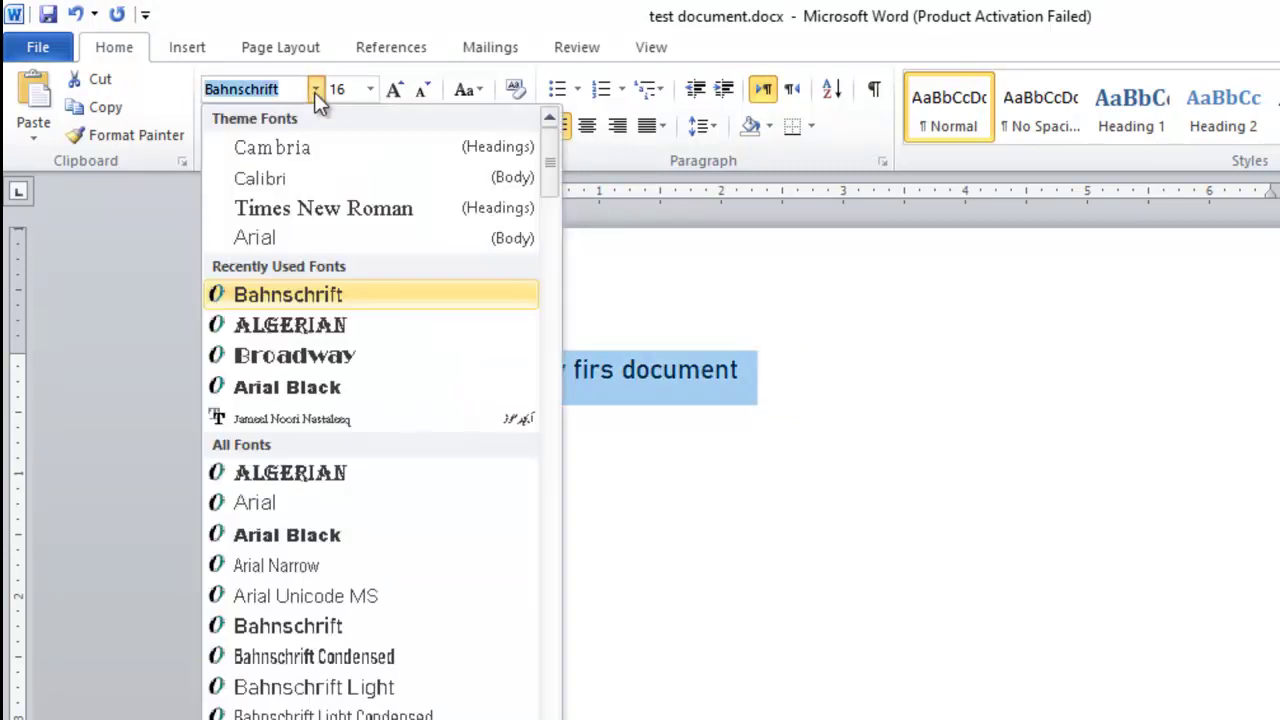
{"action": "left_click", "coordinate": [258, 657]}
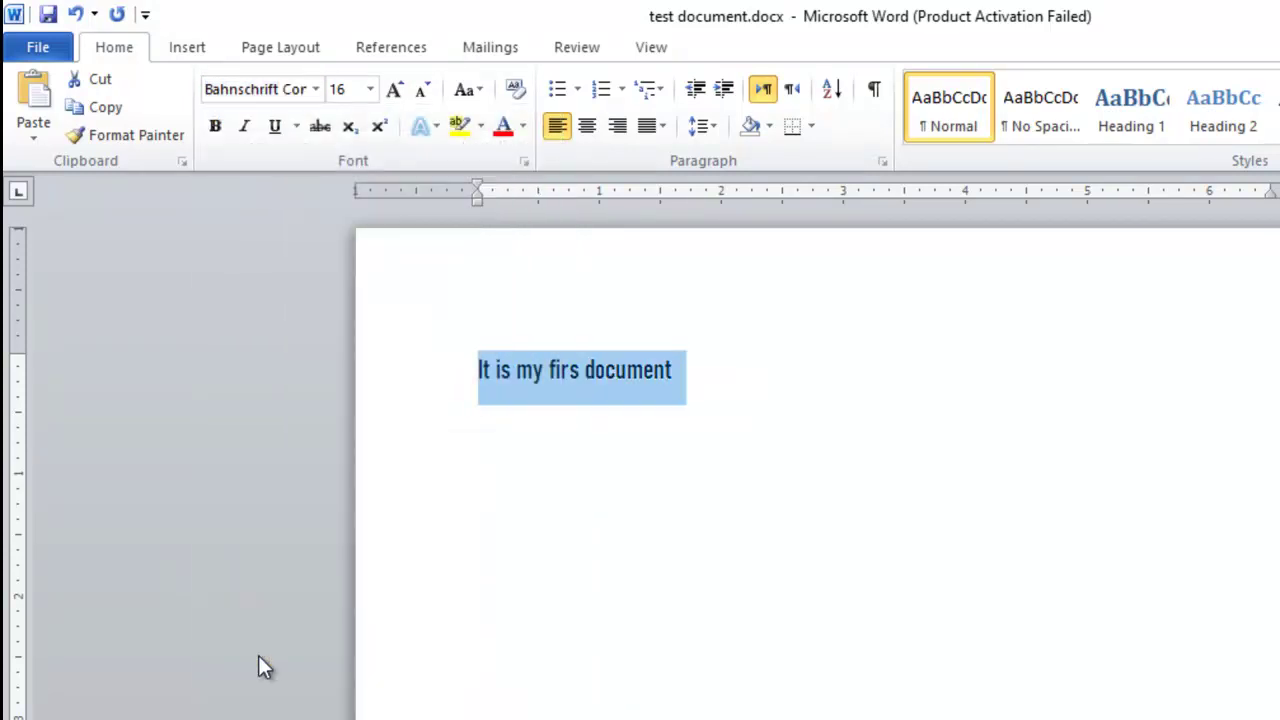
{"action": "left_click", "coordinate": [314, 90]}
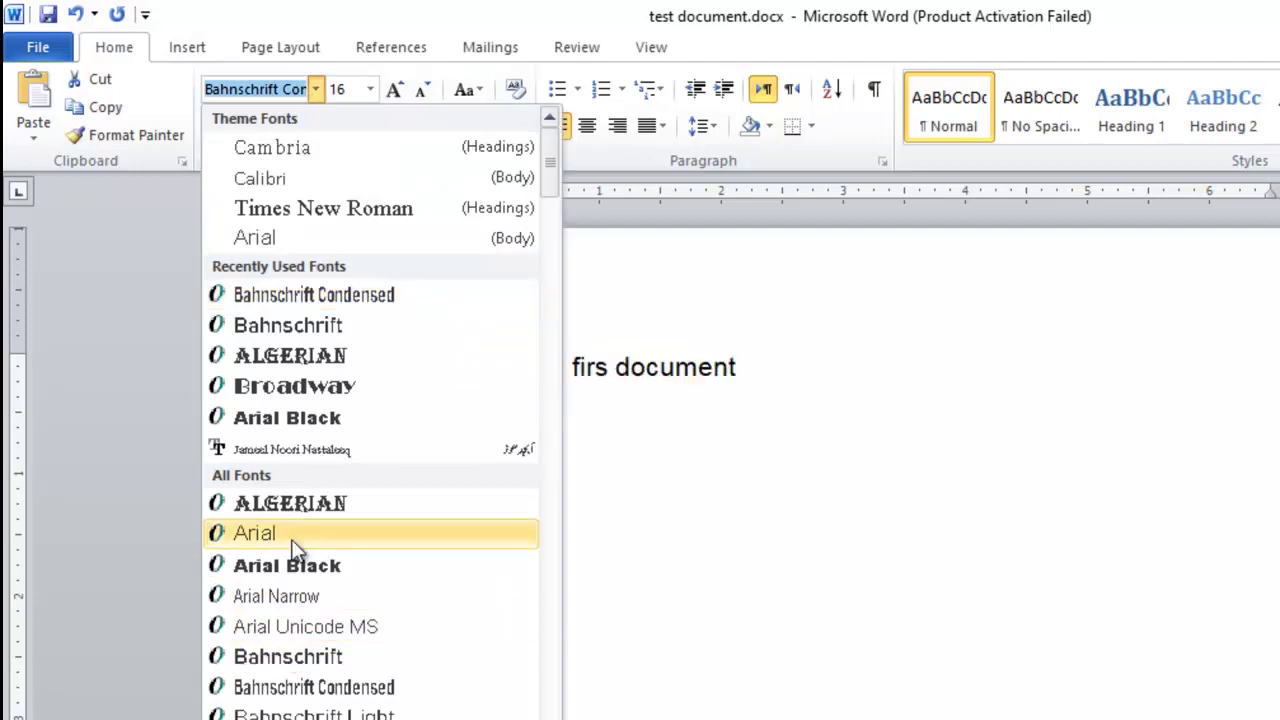
{"action": "left_click", "coordinate": [296, 698]}
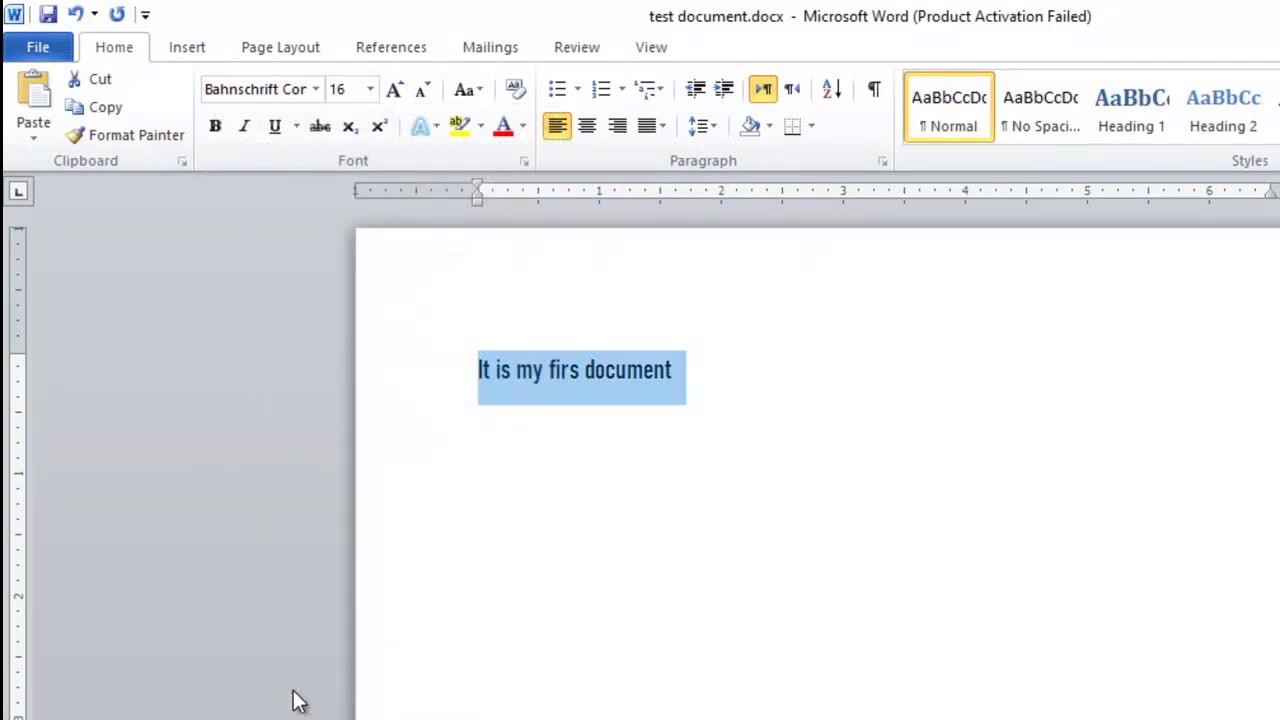
{"action": "left_click", "coordinate": [314, 90]}
{"action": "left_click", "coordinate": [256, 184]}
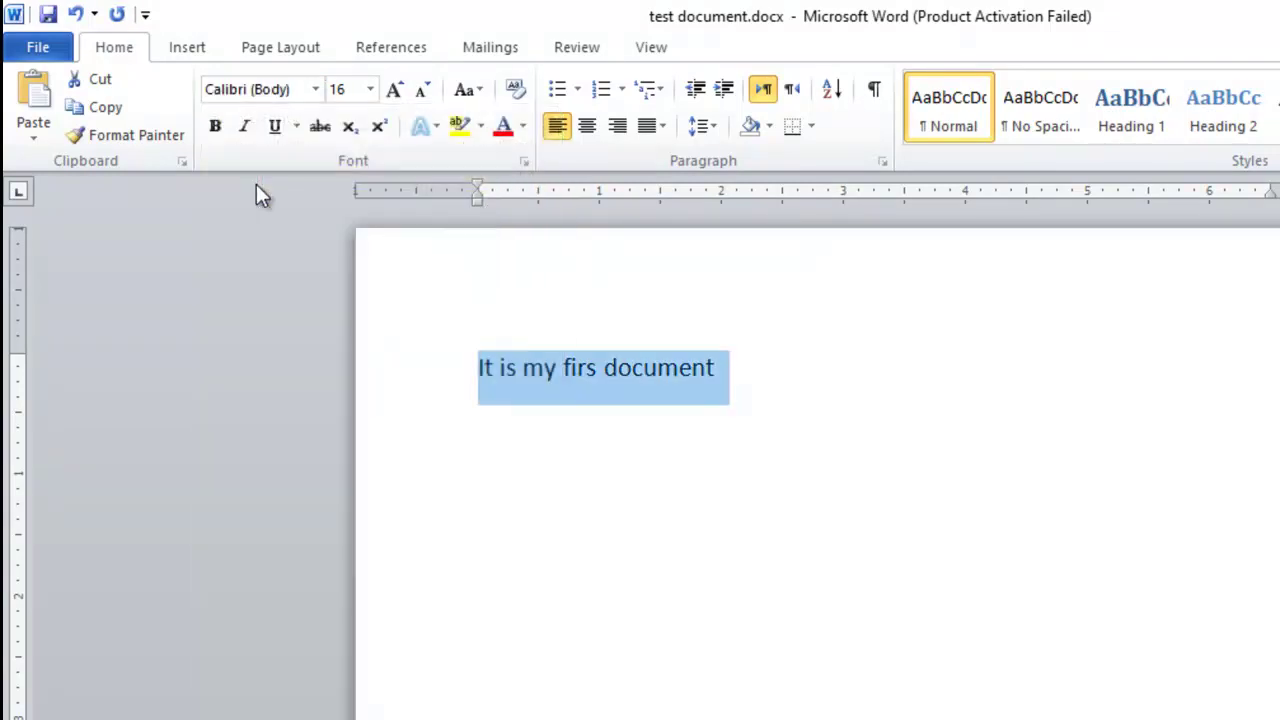
Step: Turn bold on and off again for the selected sentence, and format it in italic
{"action": "left_click", "coordinate": [220, 125]}
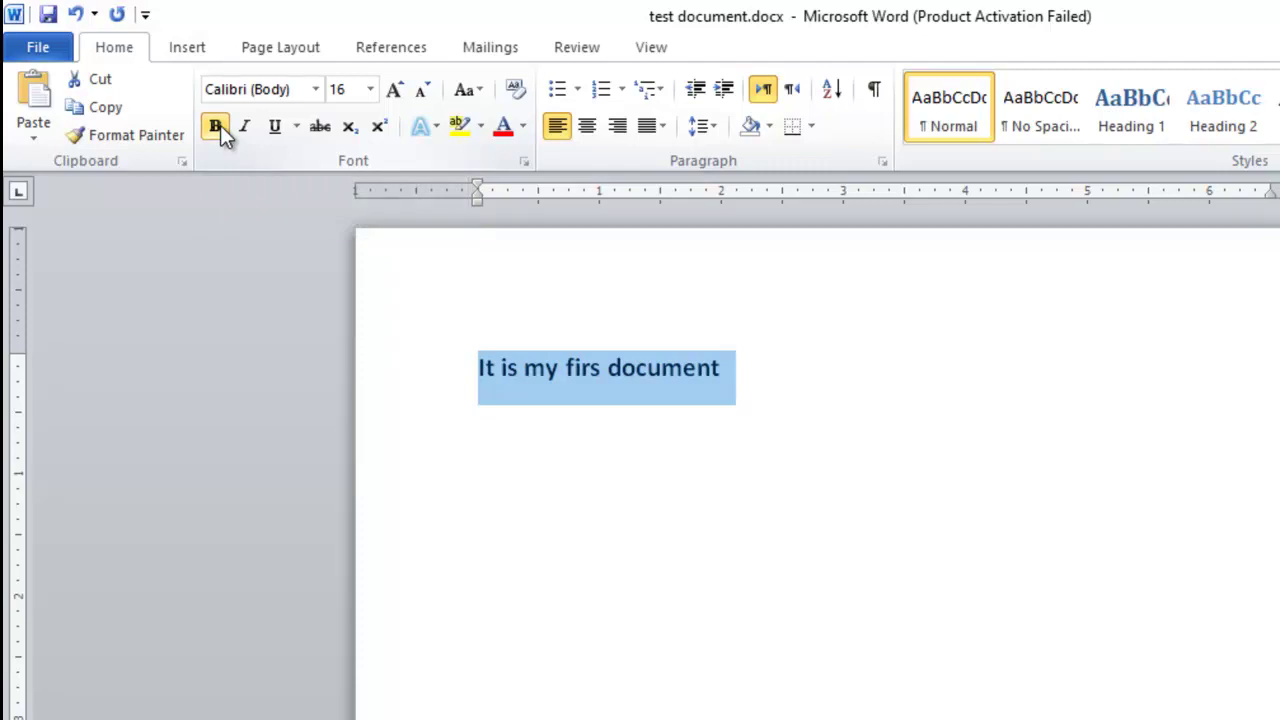
{"action": "left_click", "coordinate": [220, 125]}
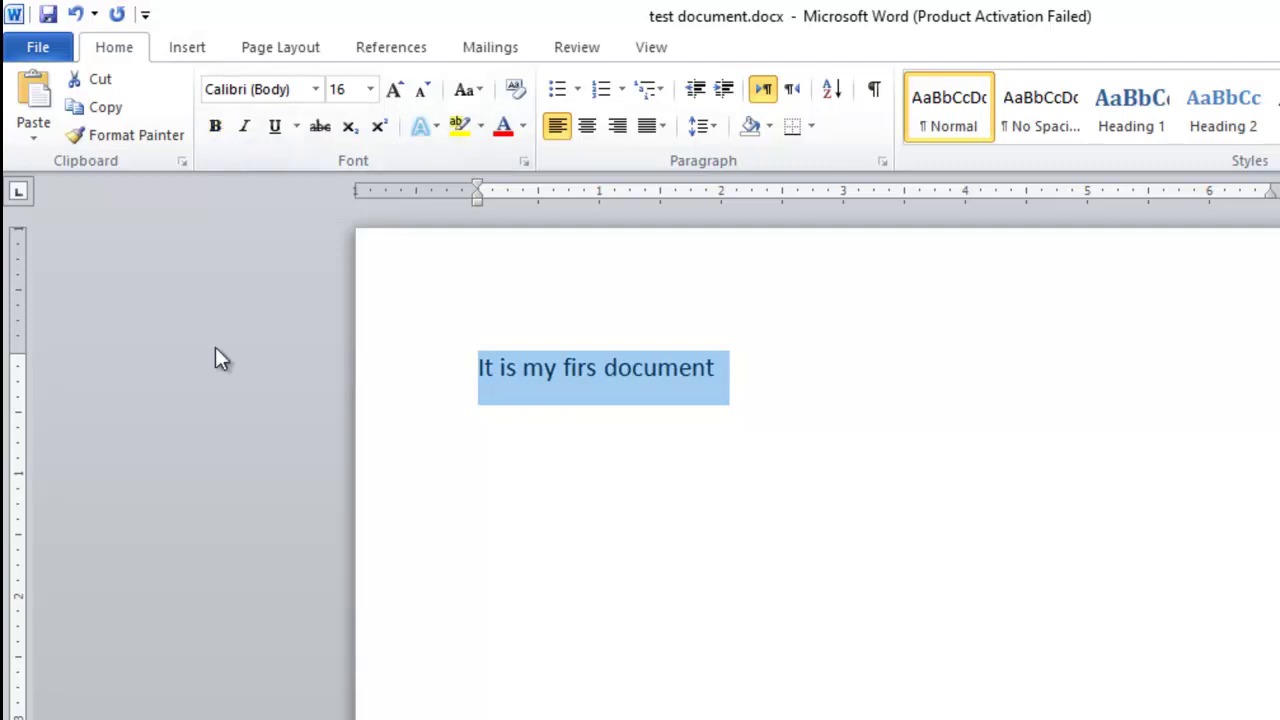
{"action": "left_click", "coordinate": [247, 124]}
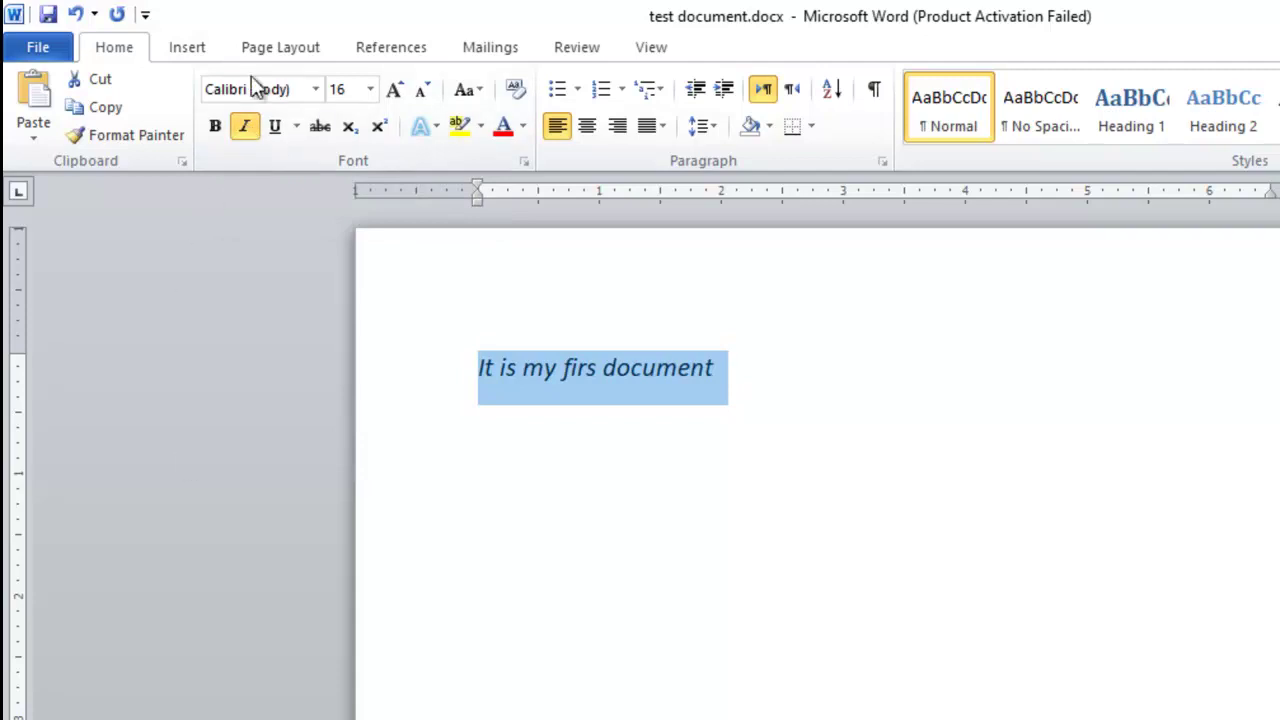
Step: Remove the italic format from the selected sentence, and turn underline on and off again
{"action": "left_click", "coordinate": [246, 127]}
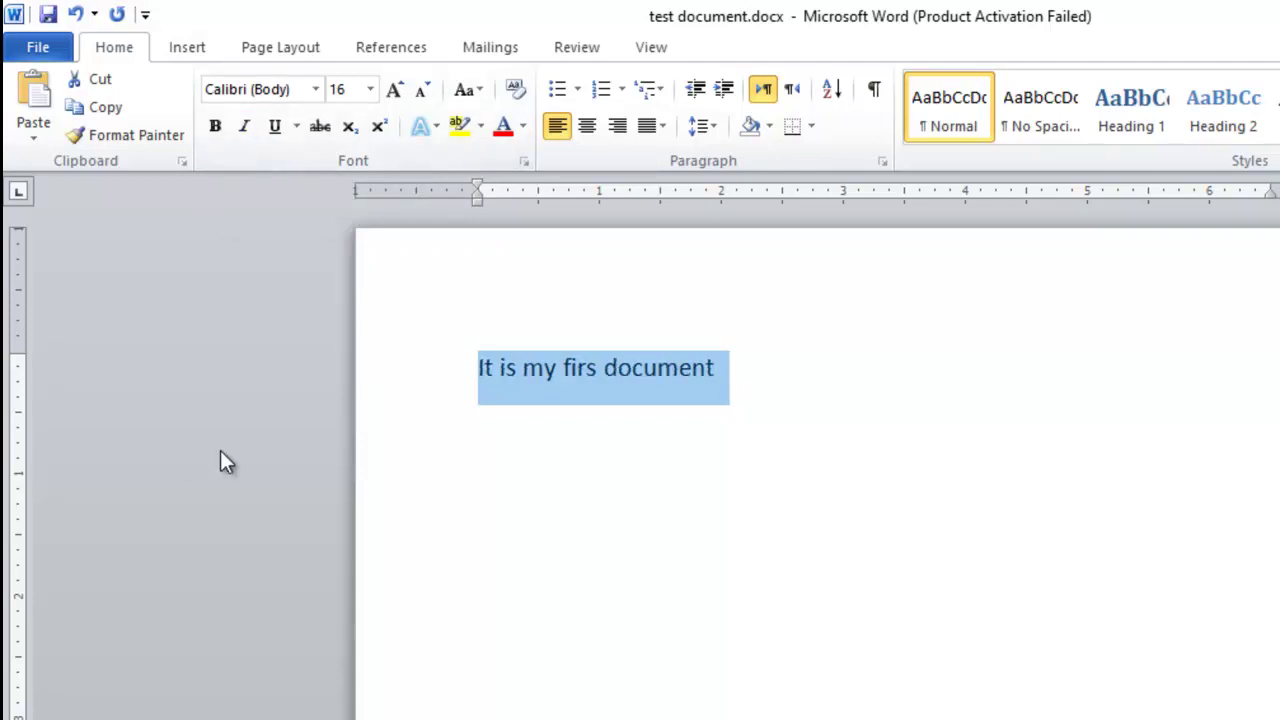
{"action": "left_click", "coordinate": [275, 128]}
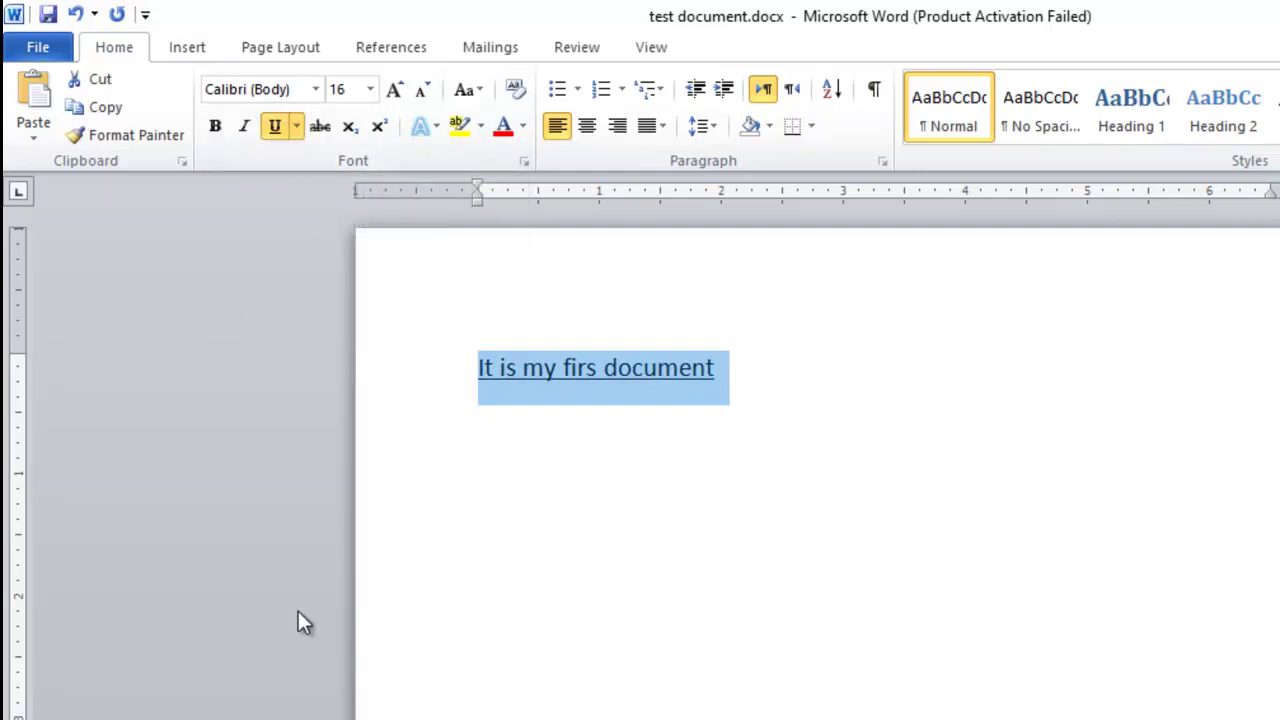
{"action": "left_click", "coordinate": [269, 130]}
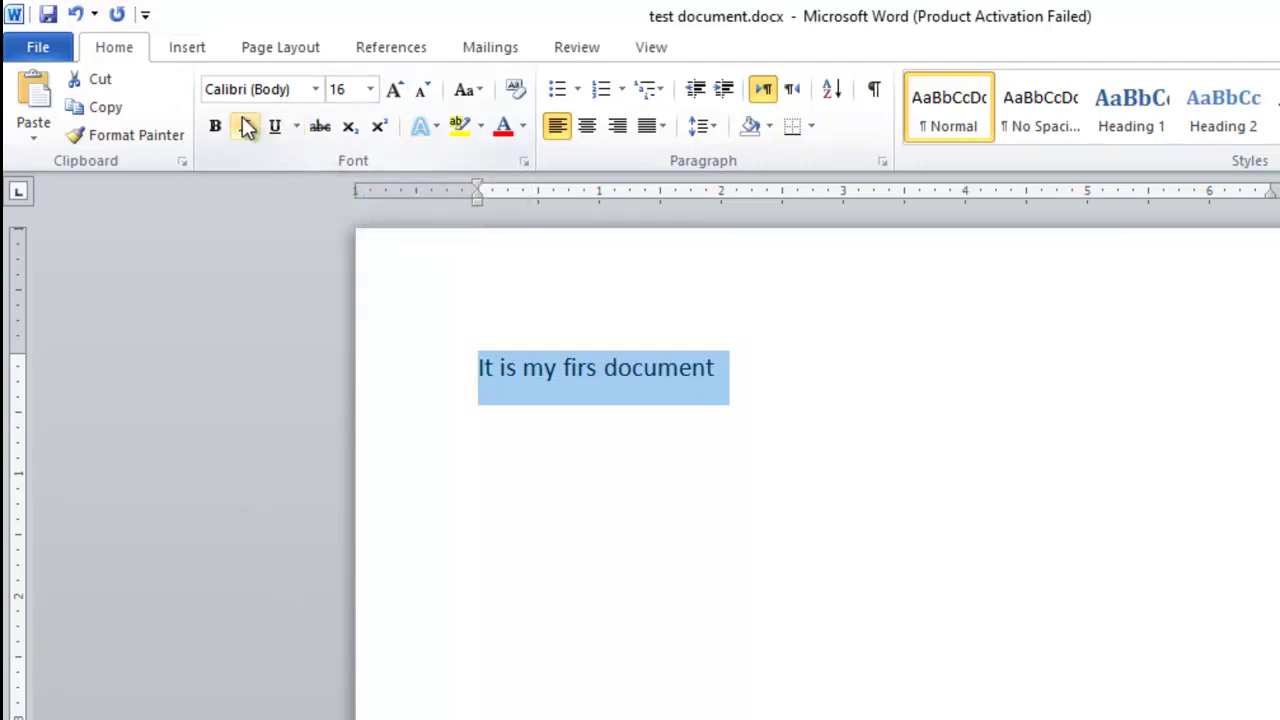
Step: Enlarge and shrink the selected sentence's font step by step, going up to 26 and finishing at size 24
{"action": "left_click", "coordinate": [394, 90]}
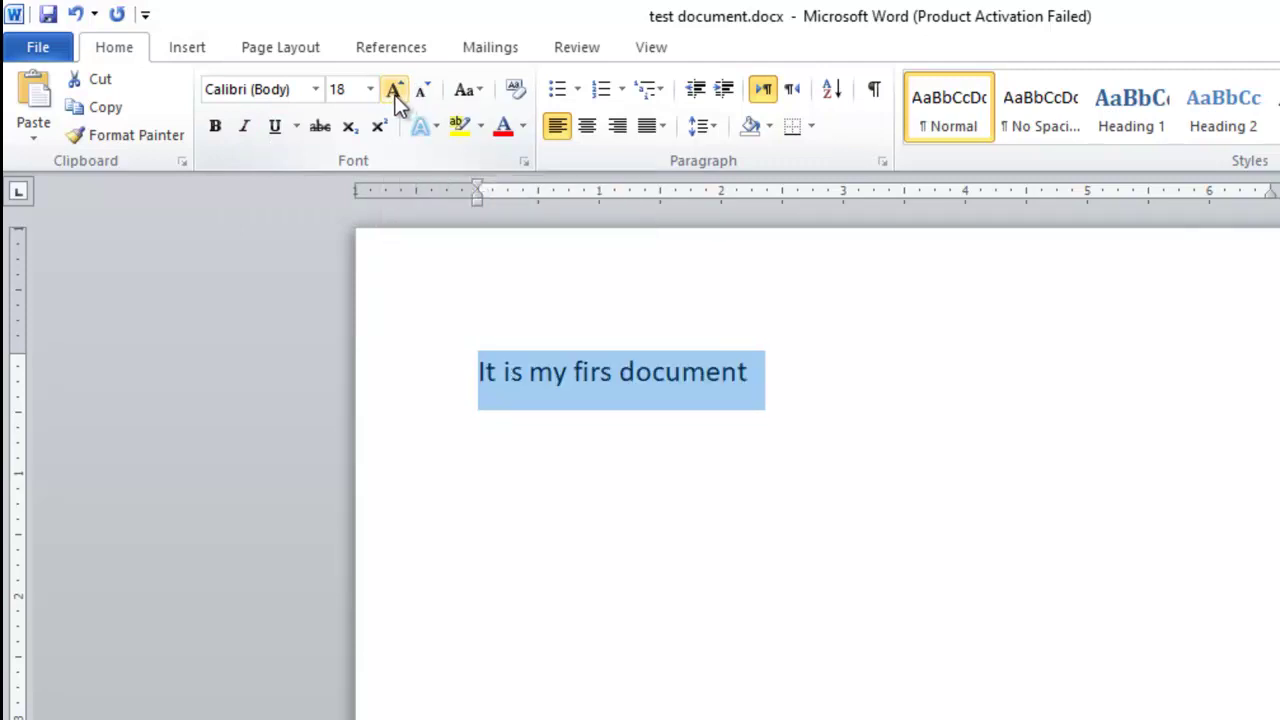
{"action": "left_click", "coordinate": [394, 90]}
{"action": "left_click", "coordinate": [394, 90]}
{"action": "left_click", "coordinate": [394, 90]}
{"action": "left_click", "coordinate": [394, 90]}
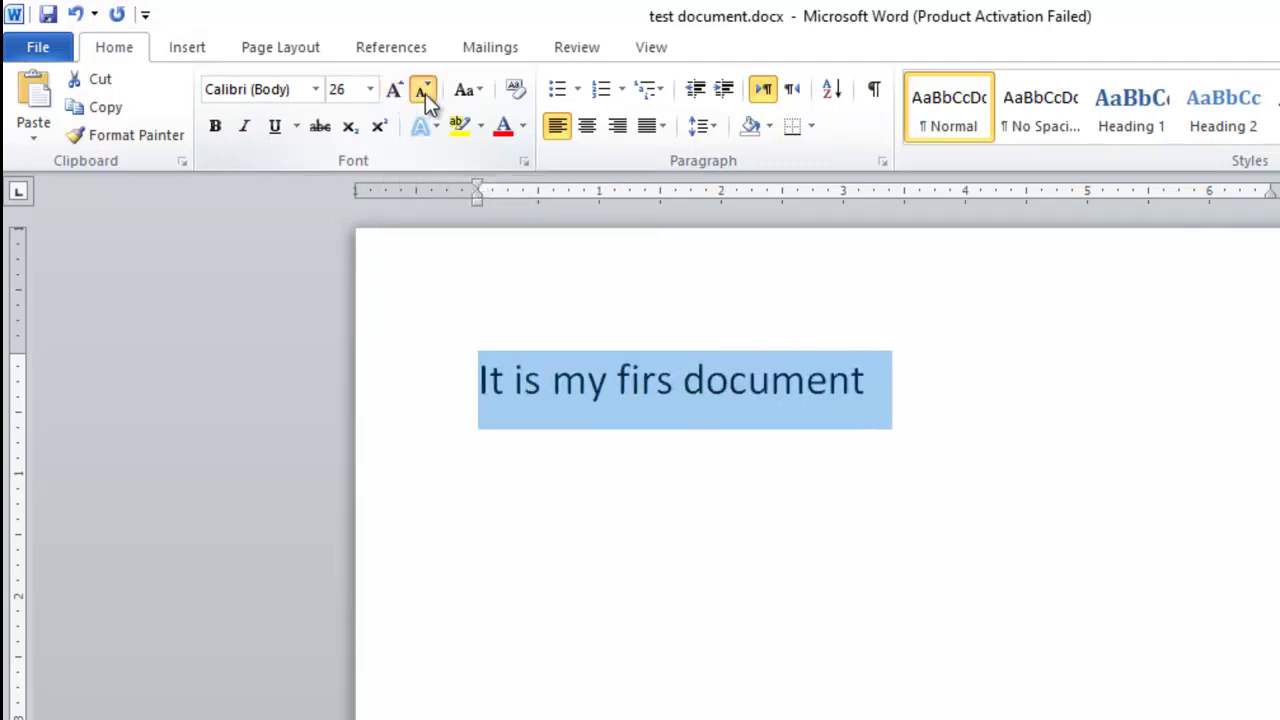
{"action": "left_click", "coordinate": [425, 93]}
{"action": "left_click", "coordinate": [425, 93]}
{"action": "left_click", "coordinate": [425, 93]}
{"action": "left_click", "coordinate": [425, 93]}
{"action": "left_click", "coordinate": [394, 89]}
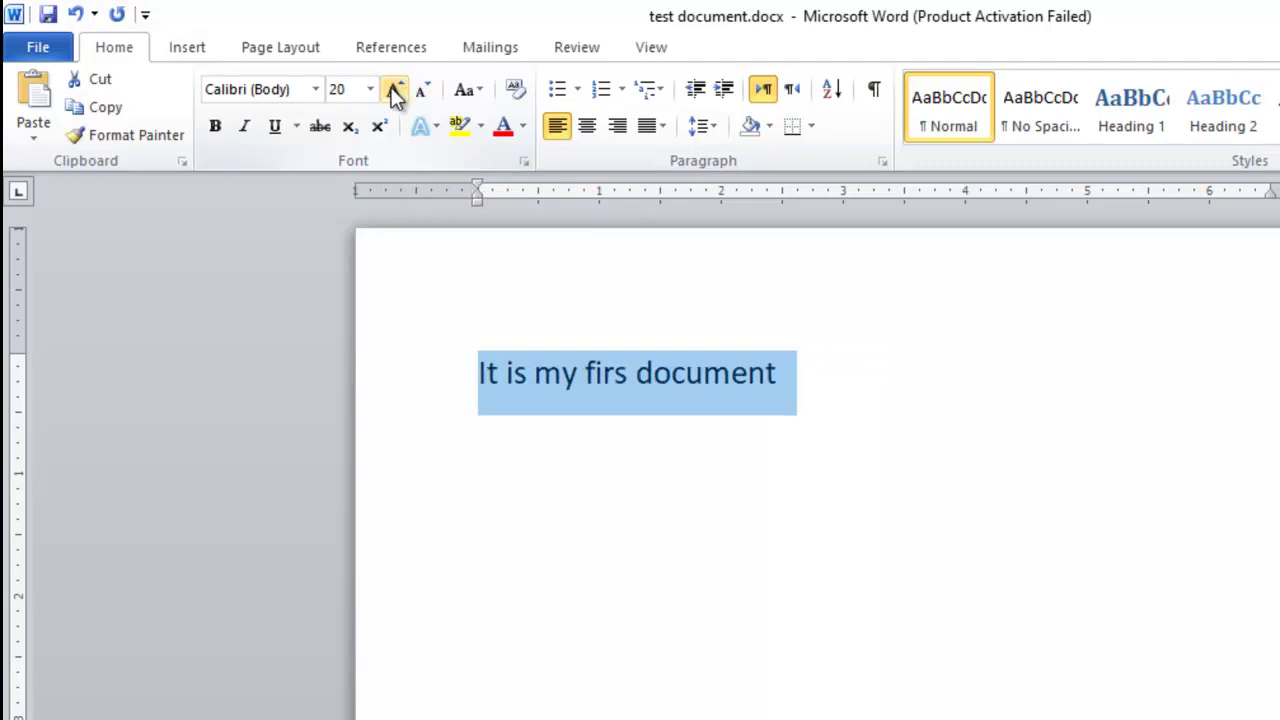
{"action": "left_click", "coordinate": [394, 89]}
{"action": "left_click", "coordinate": [394, 89]}
{"action": "left_click", "coordinate": [425, 92]}
{"action": "left_click", "coordinate": [425, 92]}
{"action": "left_click", "coordinate": [396, 89]}
{"action": "left_click", "coordinate": [396, 89]}
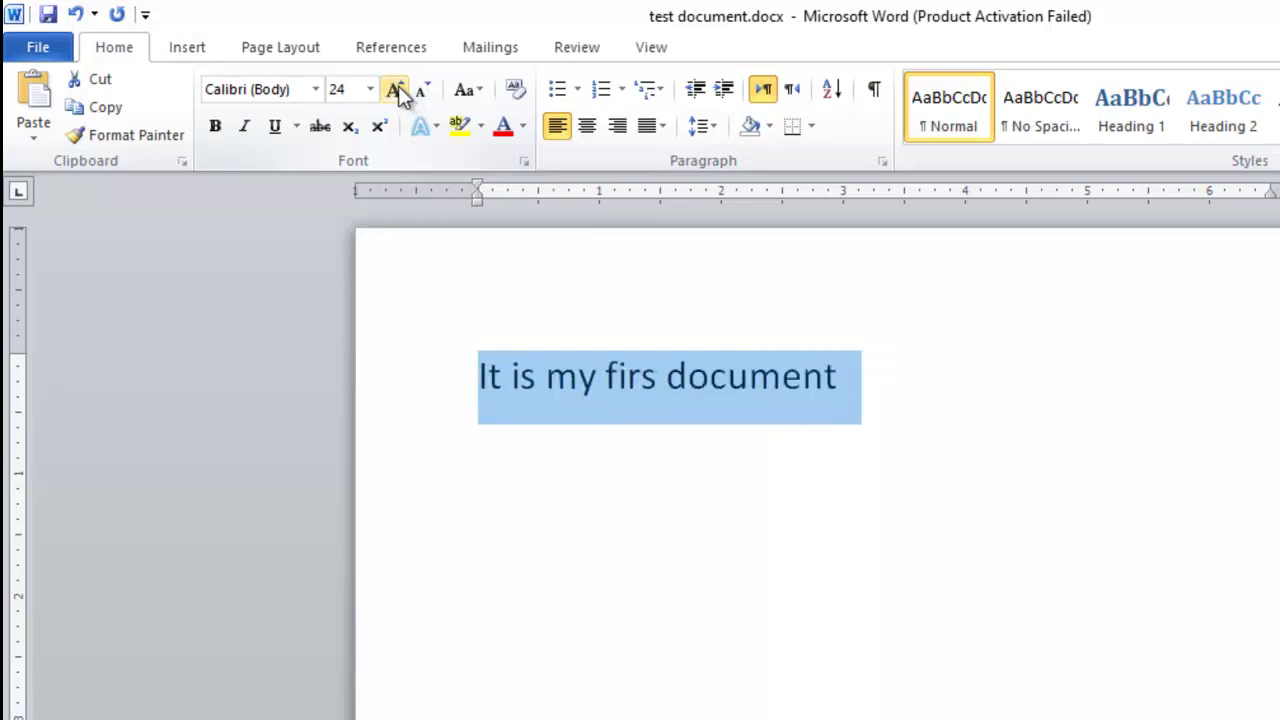
Step: Try the standard font colors Dark Red and Green on the whole sentence, and return it to Automatic
{"action": "left_click", "coordinate": [524, 126]}
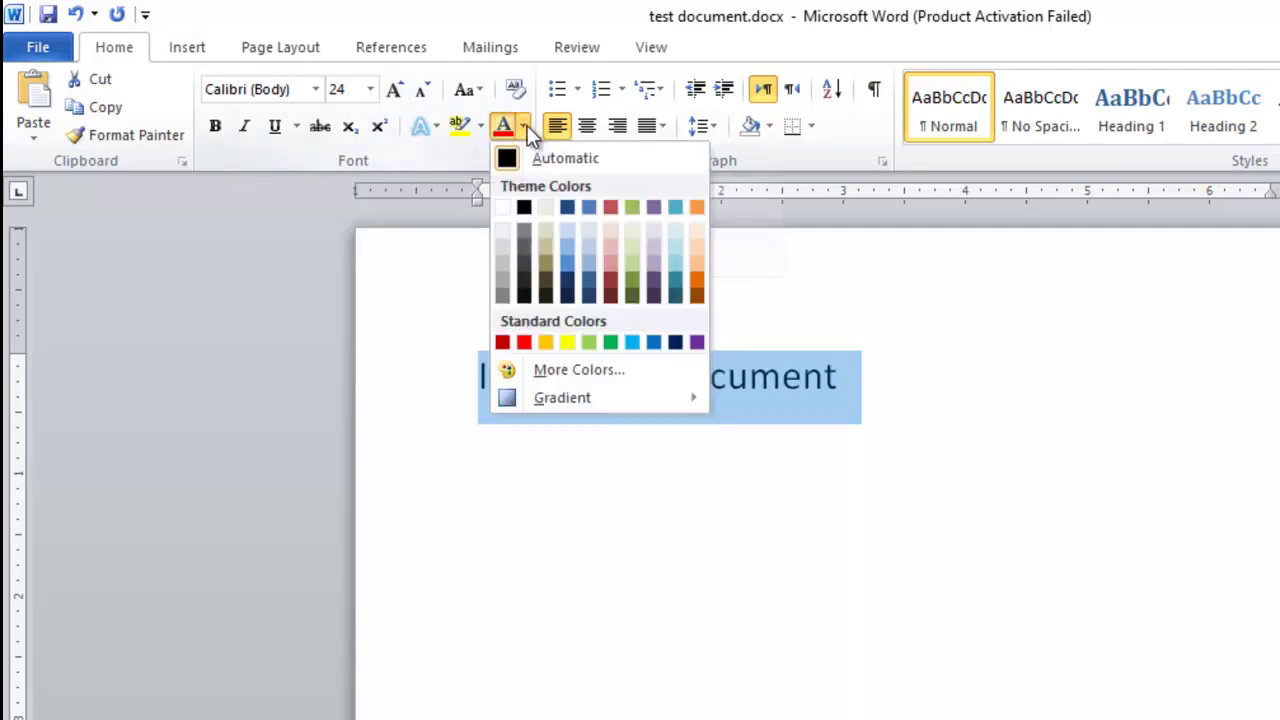
{"action": "left_click", "coordinate": [523, 342]}
{"action": "left_click", "coordinate": [850, 380]}
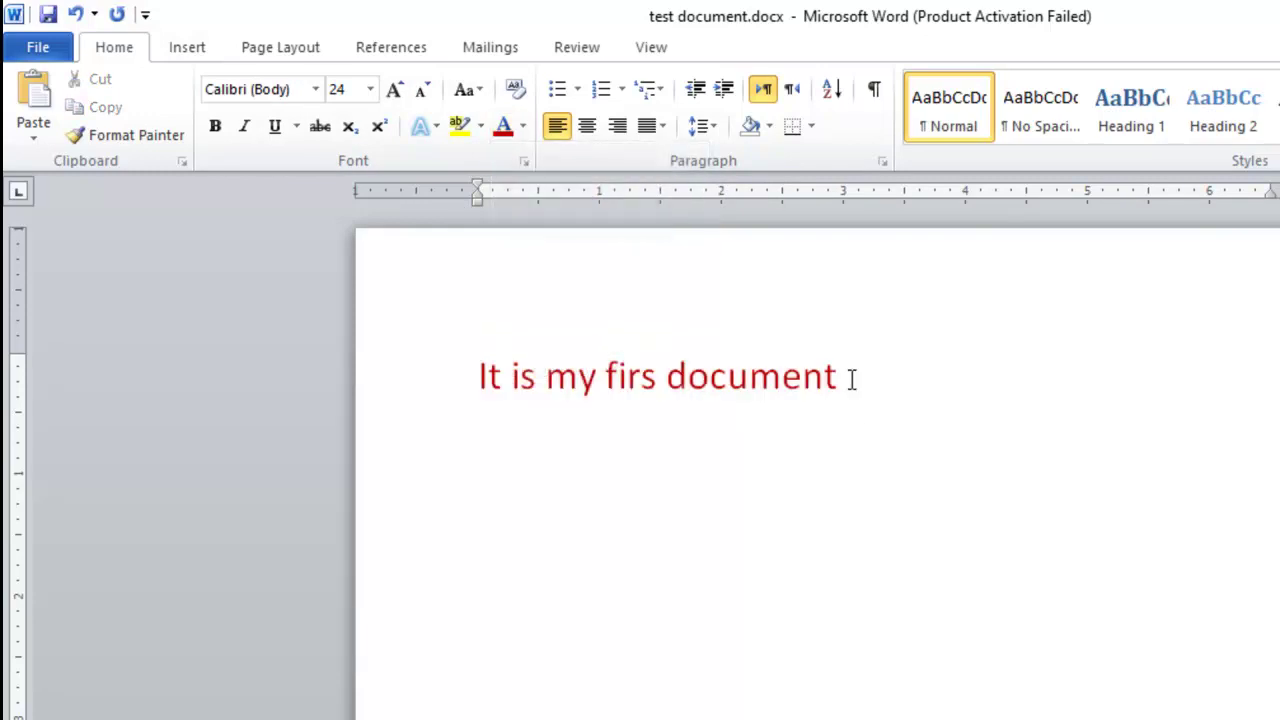
{"action": "left_click_drag", "start_coordinate": [850, 380], "coordinate": [429, 346]}
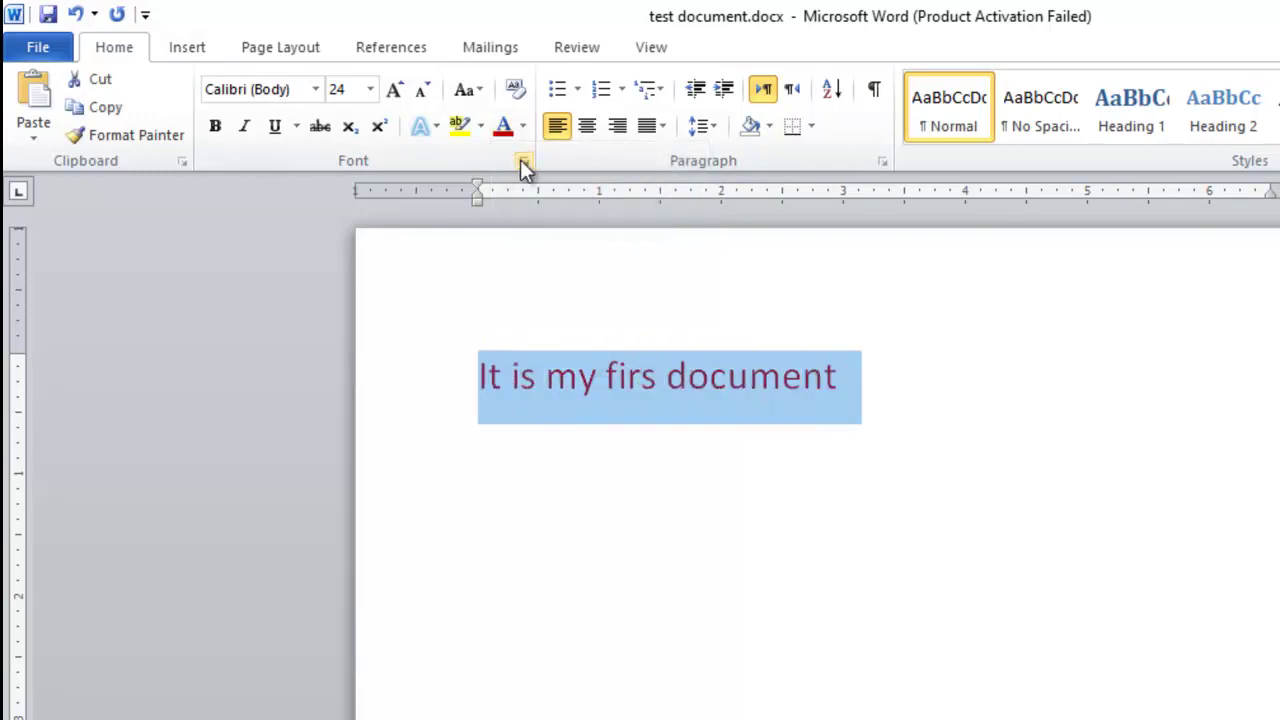
{"action": "left_click", "coordinate": [523, 126]}
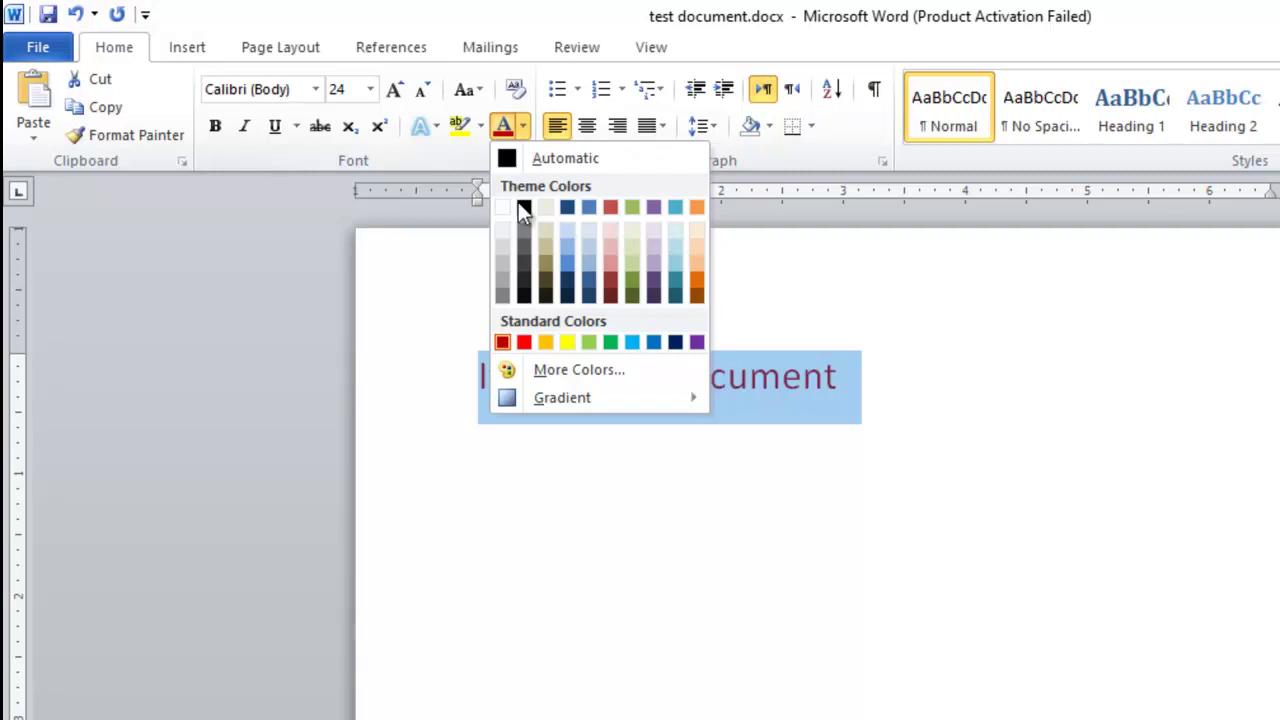
{"action": "left_click", "coordinate": [605, 340]}
{"action": "left_click", "coordinate": [918, 437]}
{"action": "left_click_drag", "start_coordinate": [865, 393], "coordinate": [471, 340]}
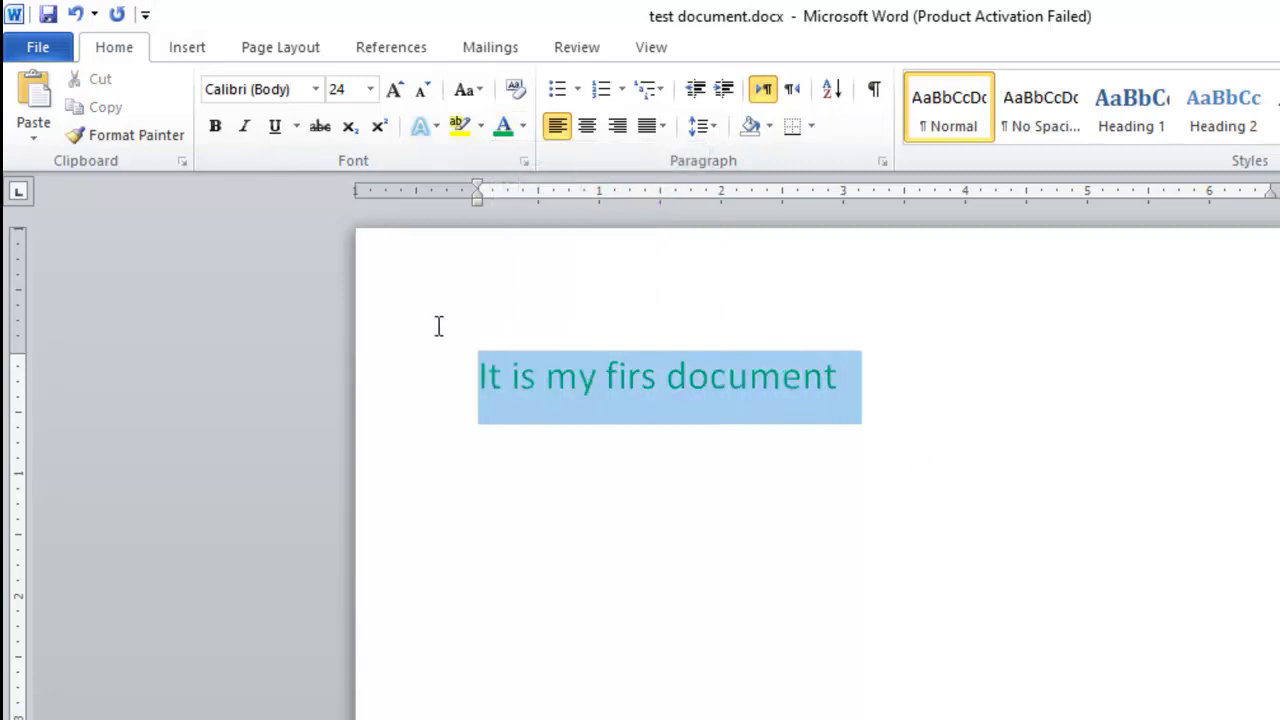
{"action": "left_click", "coordinate": [524, 125]}
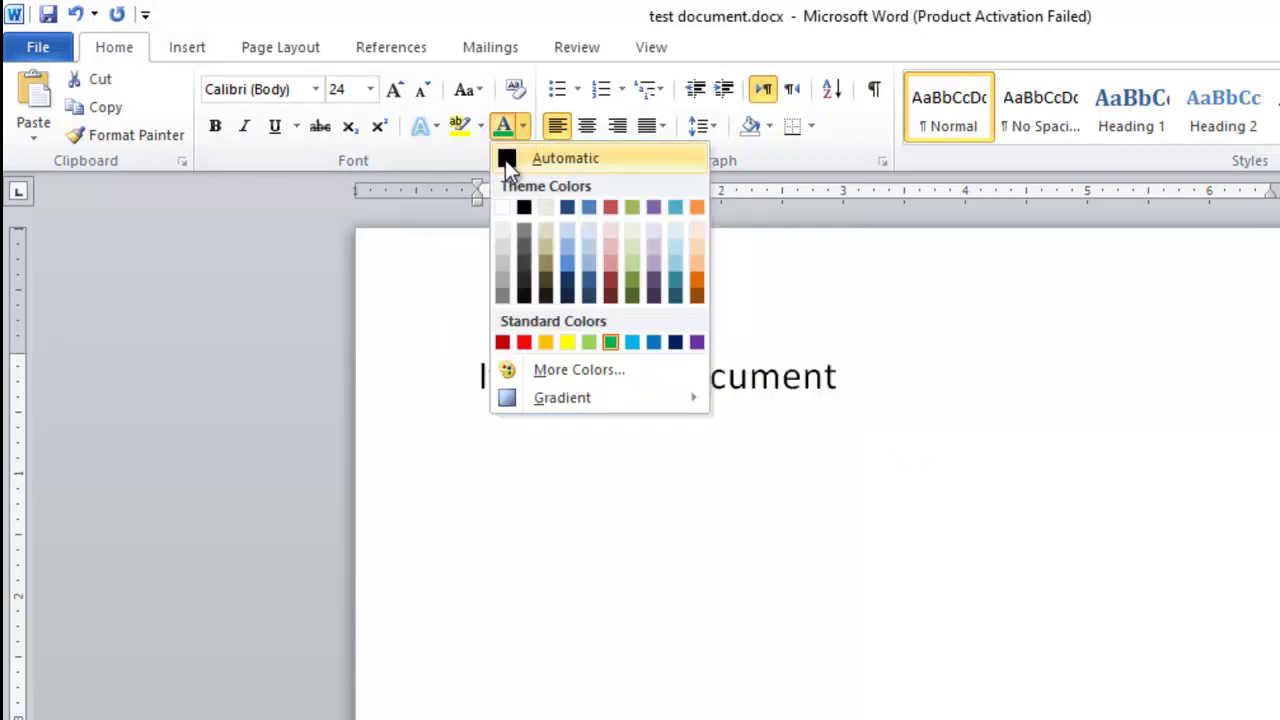
{"action": "left_click", "coordinate": [548, 159]}
{"action": "left_click", "coordinate": [877, 383]}
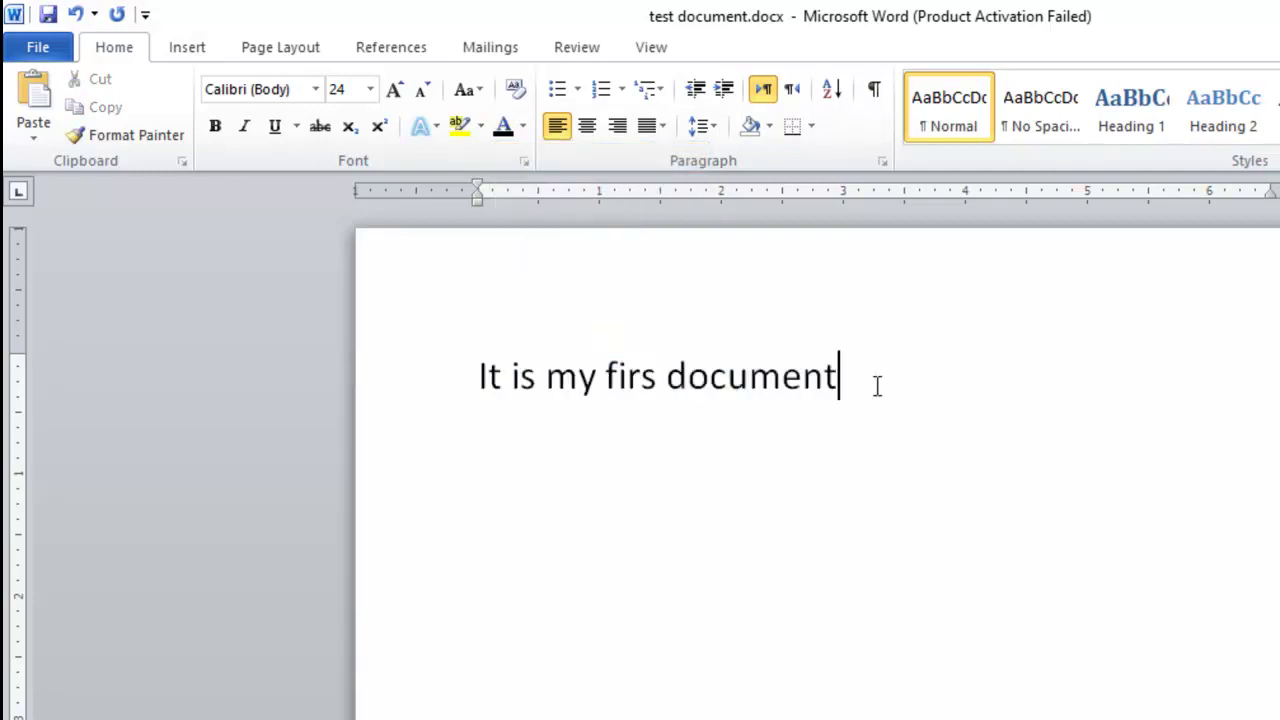
Step: Select only the word "document" in the sentence and set its font color to the standard Red
{"action": "left_click_drag", "start_coordinate": [749, 426], "coordinate": [460, 393]}
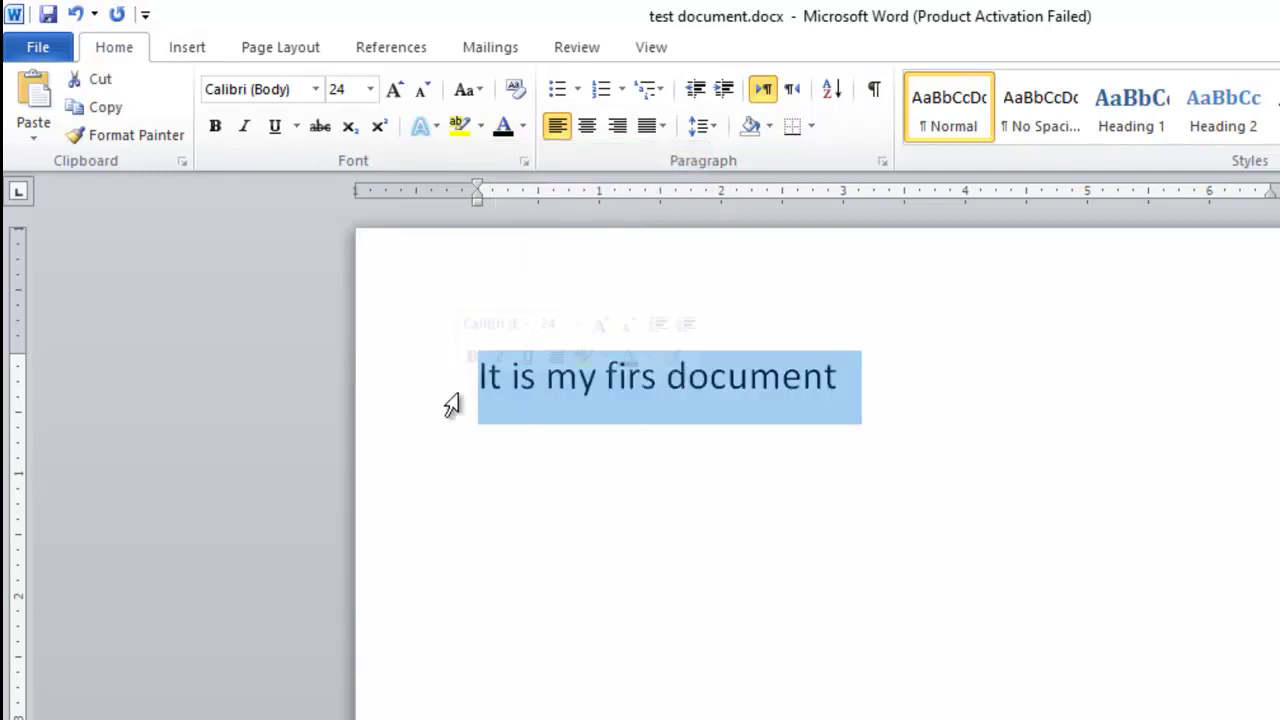
{"action": "left_click", "coordinate": [619, 376]}
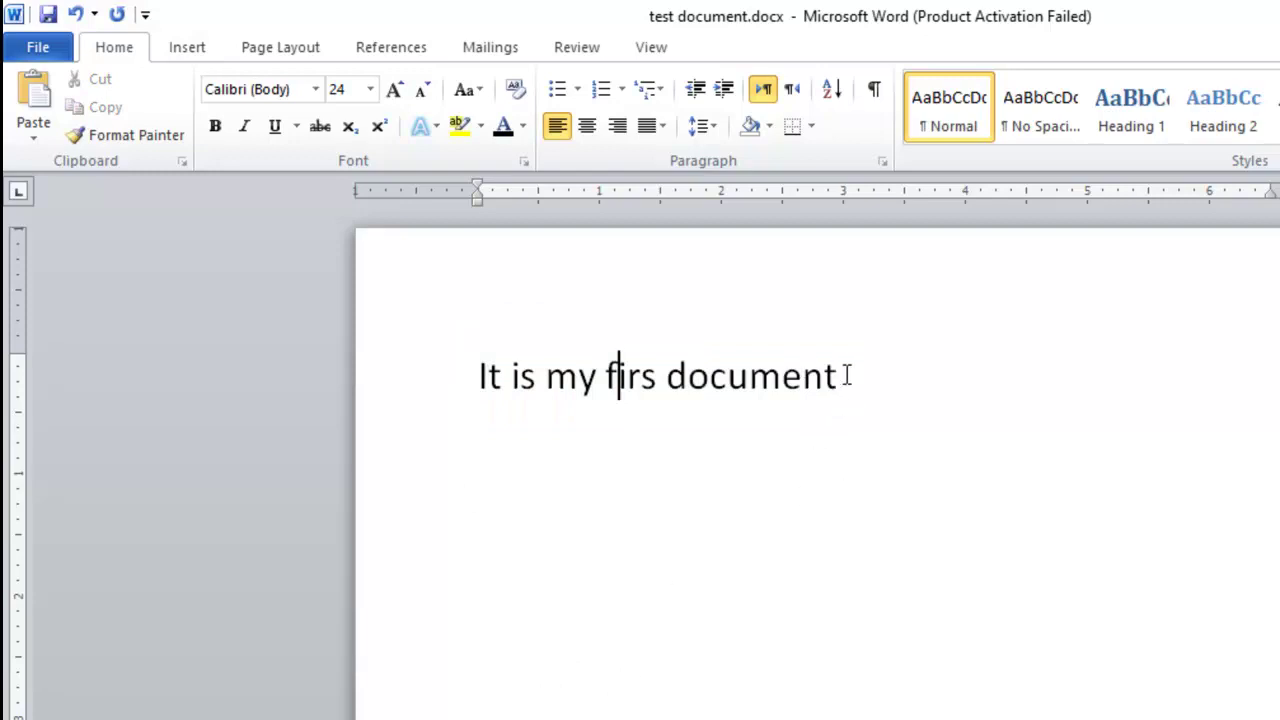
{"action": "left_click_drag", "start_coordinate": [849, 374], "coordinate": [669, 374]}
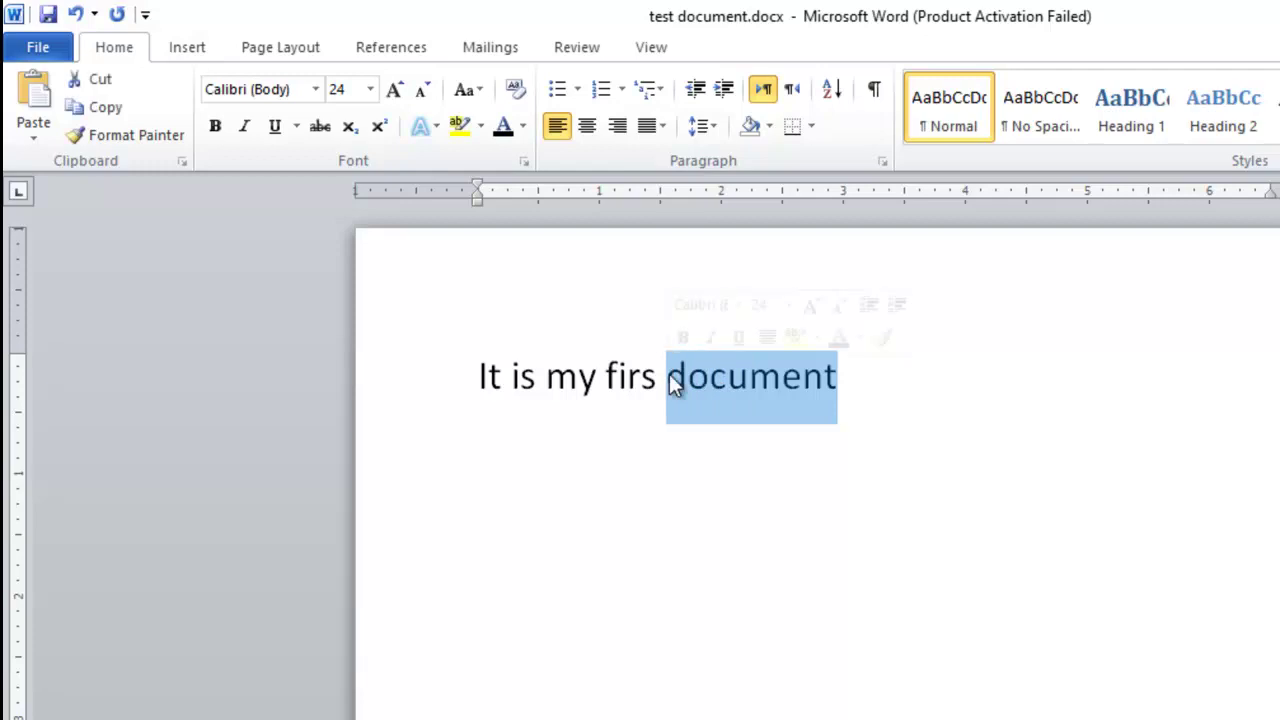
{"action": "left_click", "coordinate": [522, 127]}
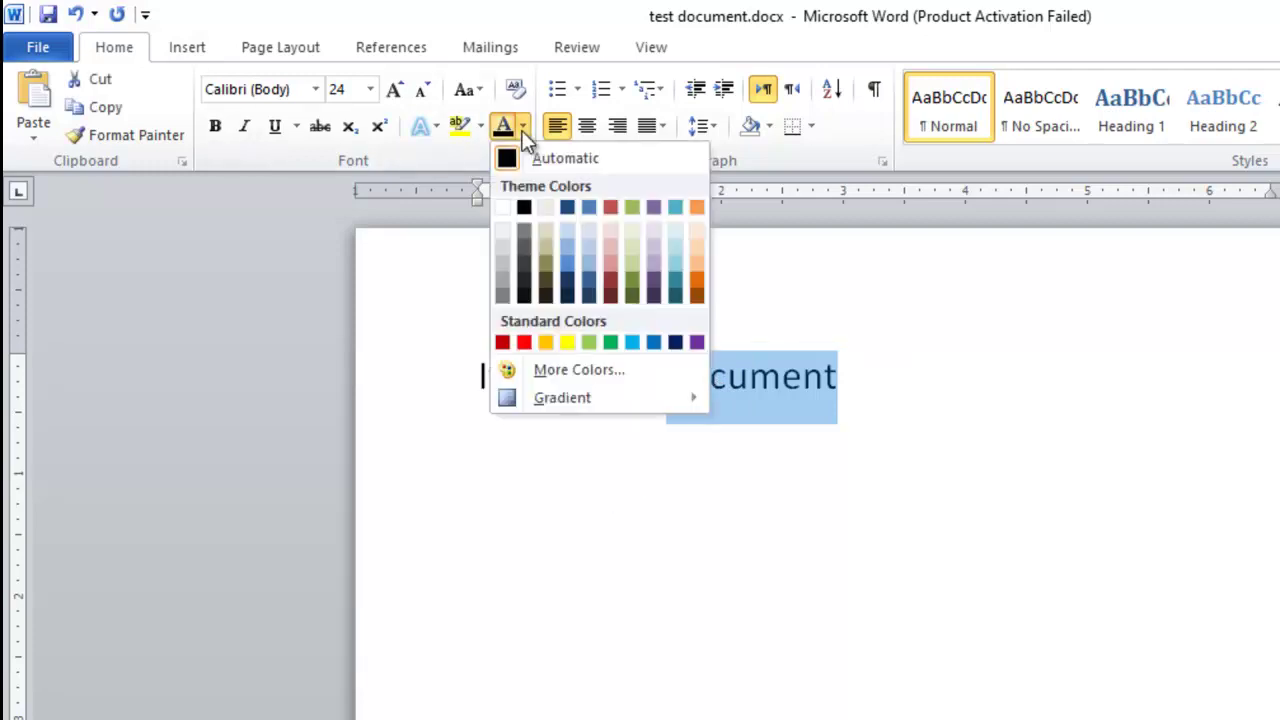
{"action": "left_click", "coordinate": [531, 486]}
{"action": "left_click", "coordinate": [522, 127]}
{"action": "left_click", "coordinate": [520, 342]}
{"action": "left_click", "coordinate": [524, 385]}
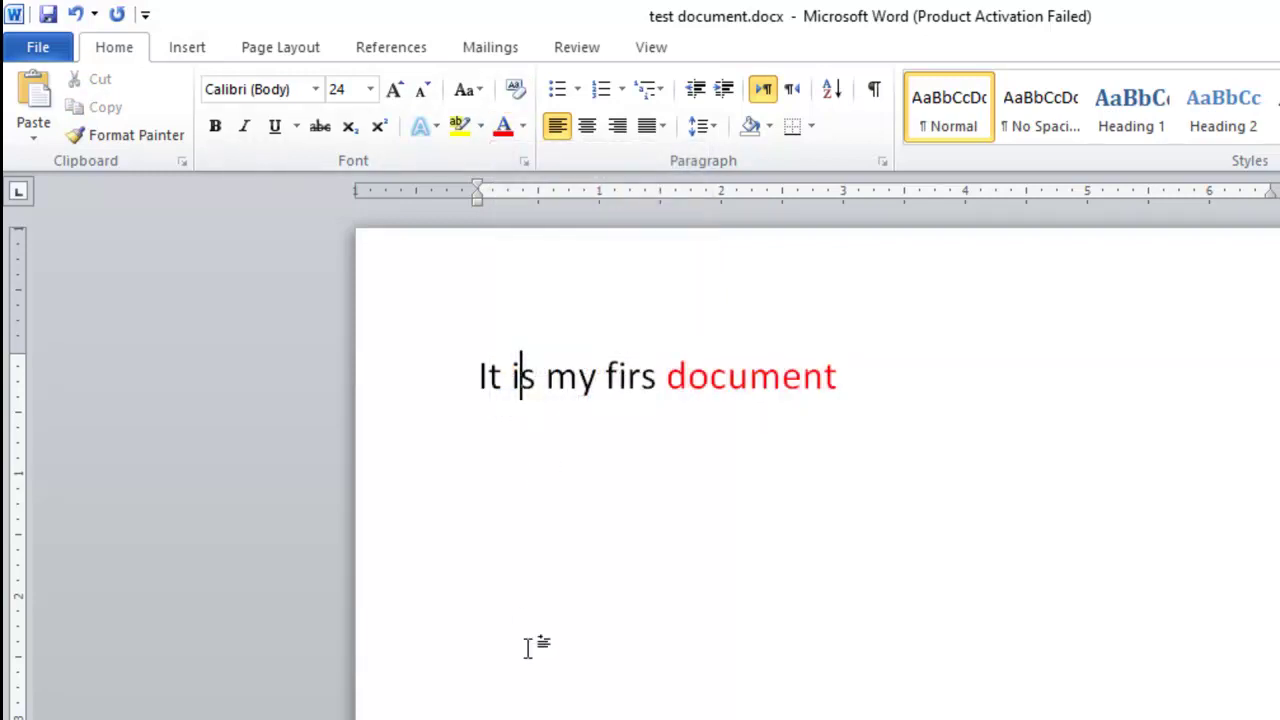
Step: Select the red word "document" and return its font color to Automatic
{"action": "left_click_drag", "start_coordinate": [662, 377], "coordinate": [397, 374]}
{"action": "left_click", "coordinate": [578, 428]}
{"action": "left_click_drag", "start_coordinate": [666, 365], "coordinate": [897, 400]}
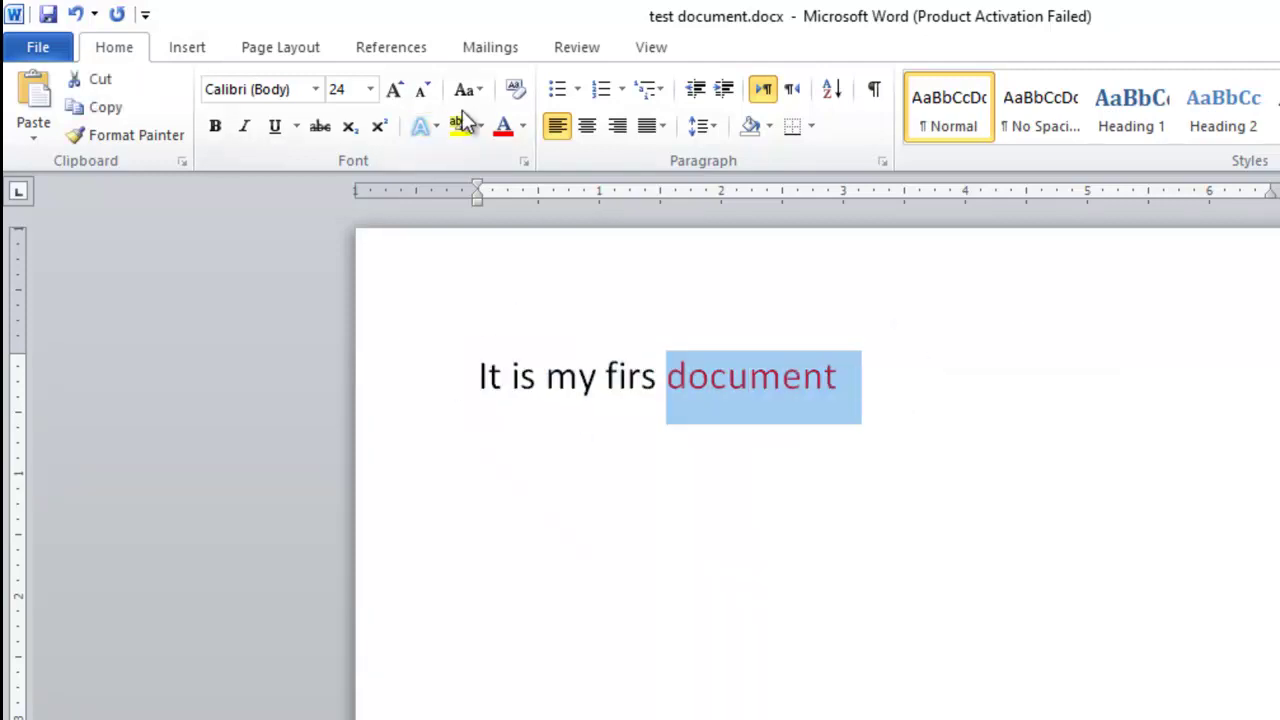
{"action": "left_click", "coordinate": [523, 127]}
{"action": "left_click", "coordinate": [532, 152]}
{"action": "left_click", "coordinate": [600, 348]}
Step: Highlight the whole sentence in yellow, and undo the highlighting
{"action": "left_click", "coordinate": [873, 366]}
{"action": "left_click_drag", "start_coordinate": [873, 366], "coordinate": [474, 414]}
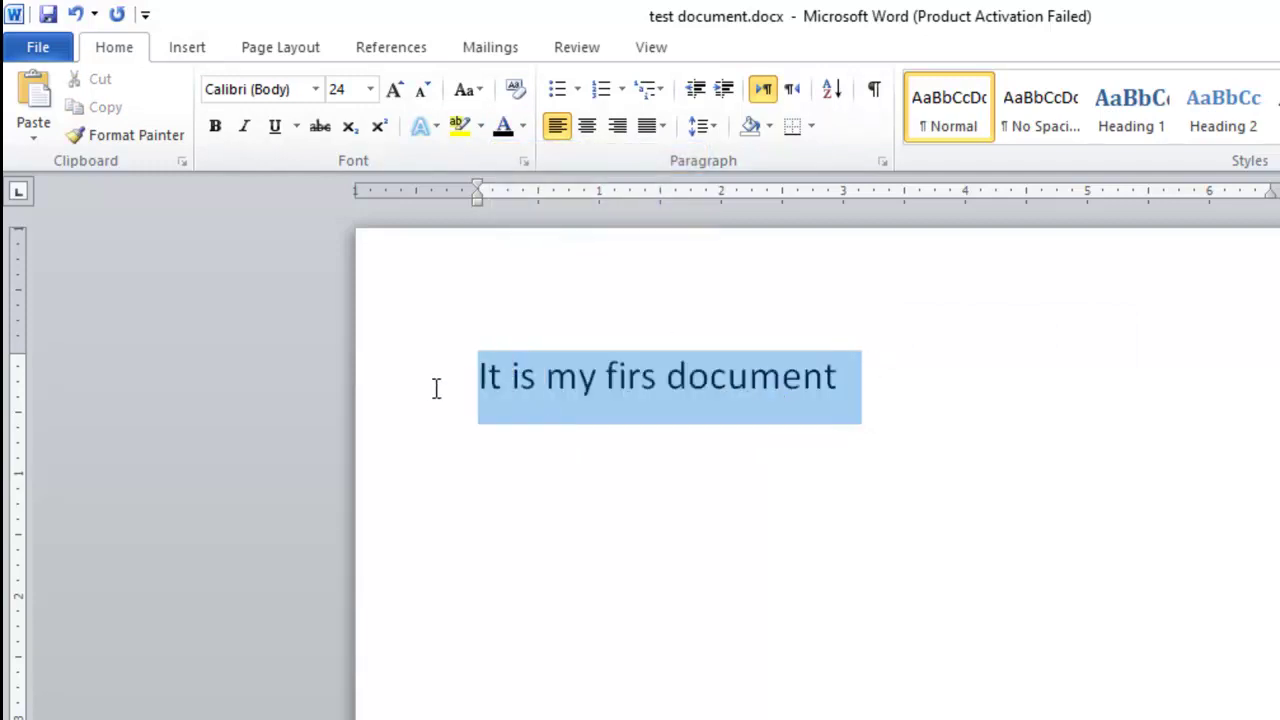
{"action": "left_click", "coordinate": [480, 126]}
{"action": "left_click", "coordinate": [467, 158]}
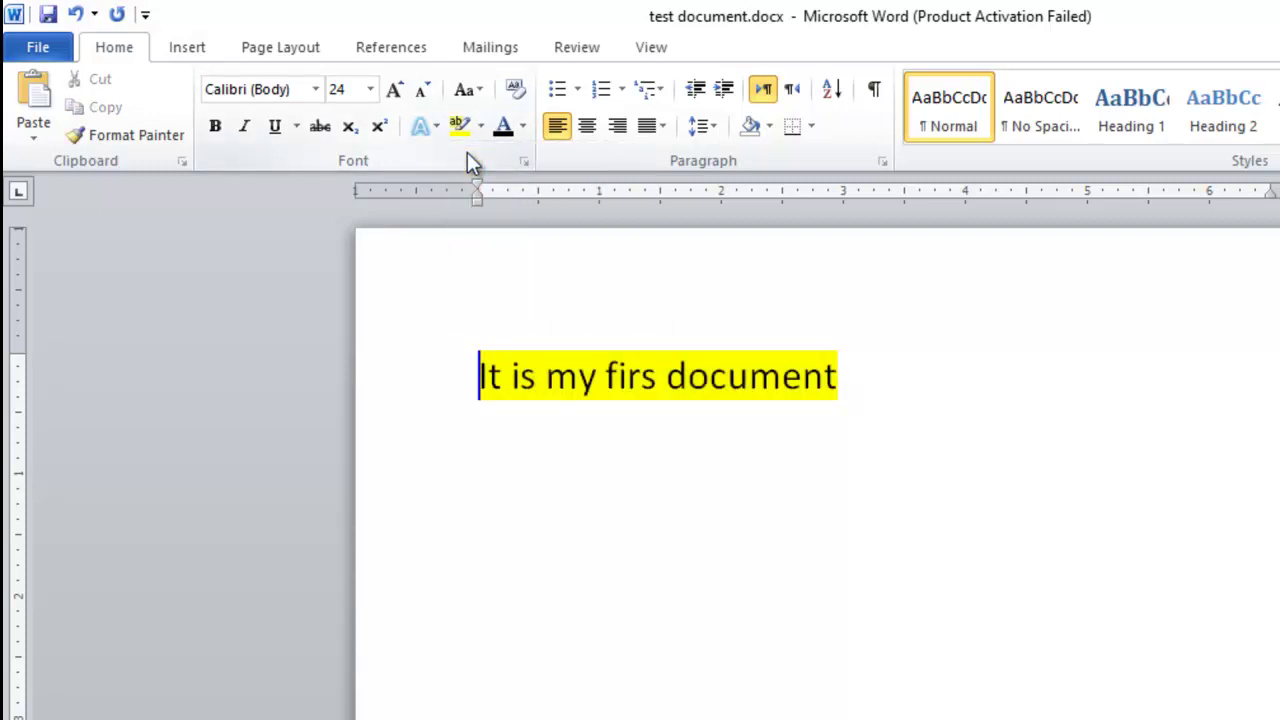
{"action": "key", "text": "ctrl+a"}
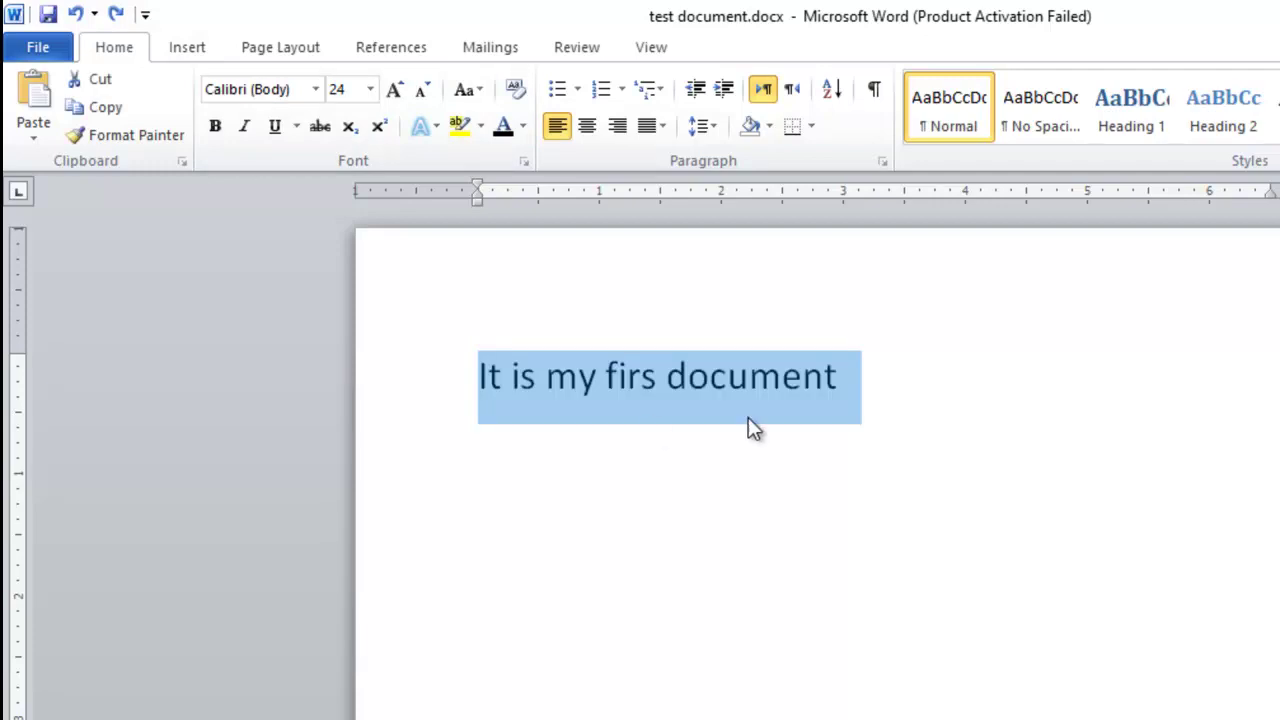
{"action": "left_click", "coordinate": [851, 378]}
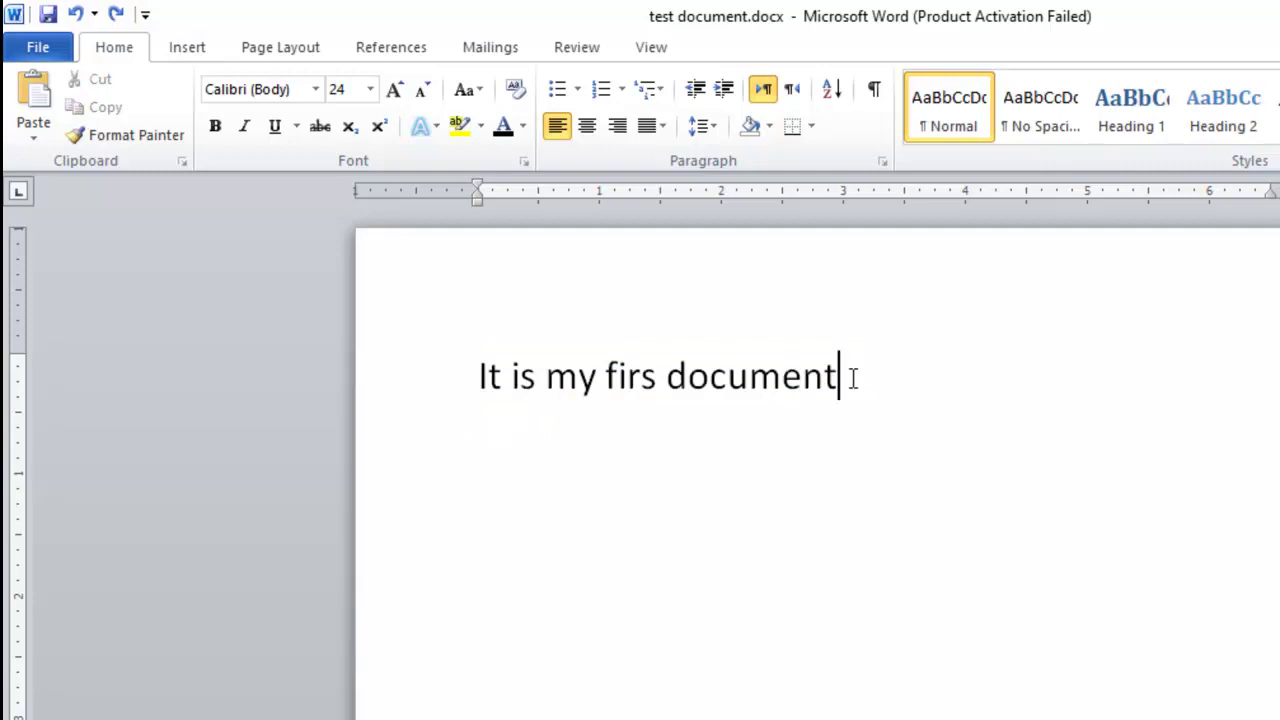
Step: Highlight only the word "firs" in bright green
{"action": "left_click_drag", "start_coordinate": [605, 376], "coordinate": [651, 374]}
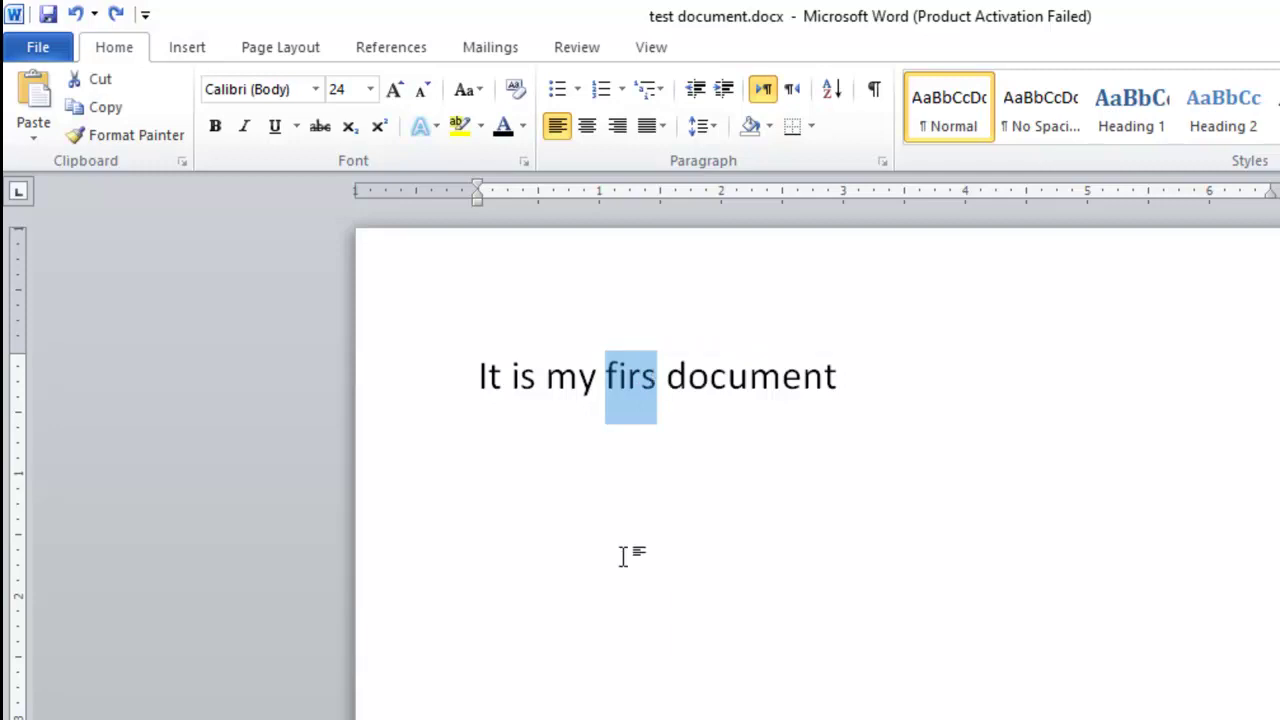
{"action": "left_click", "coordinate": [482, 126]}
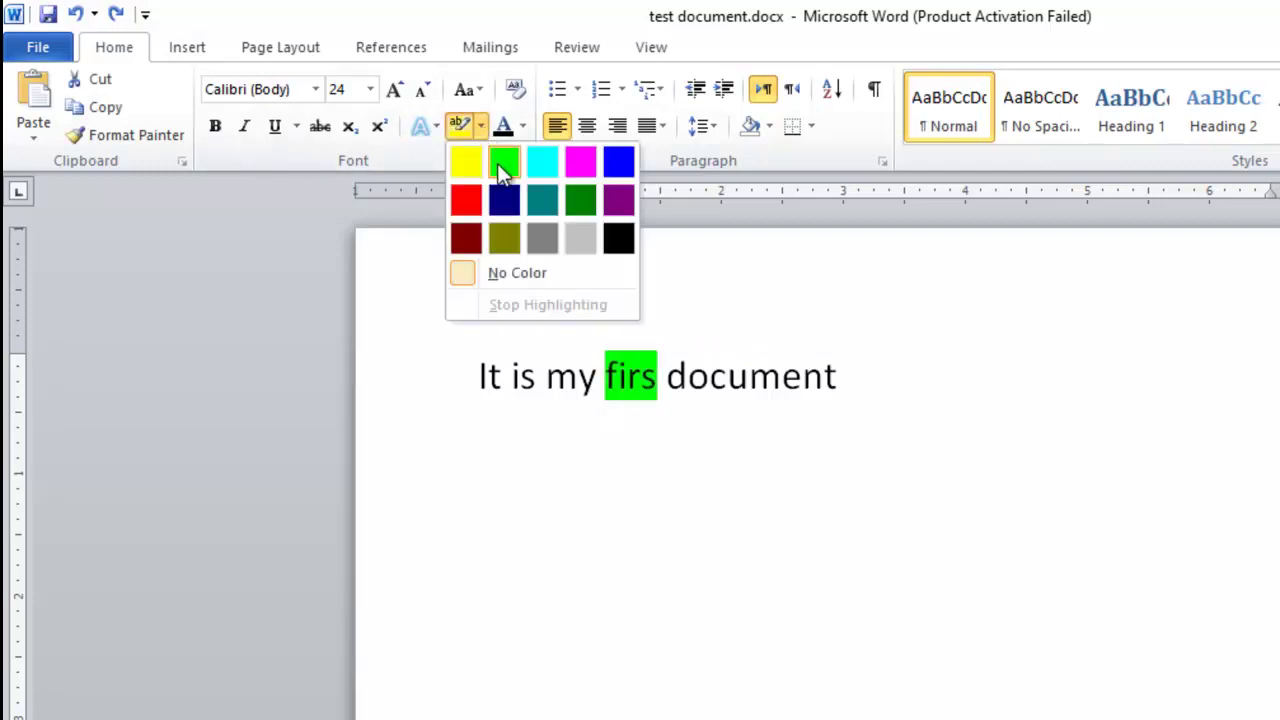
{"action": "left_click", "coordinate": [497, 163]}
{"action": "left_click", "coordinate": [551, 346]}
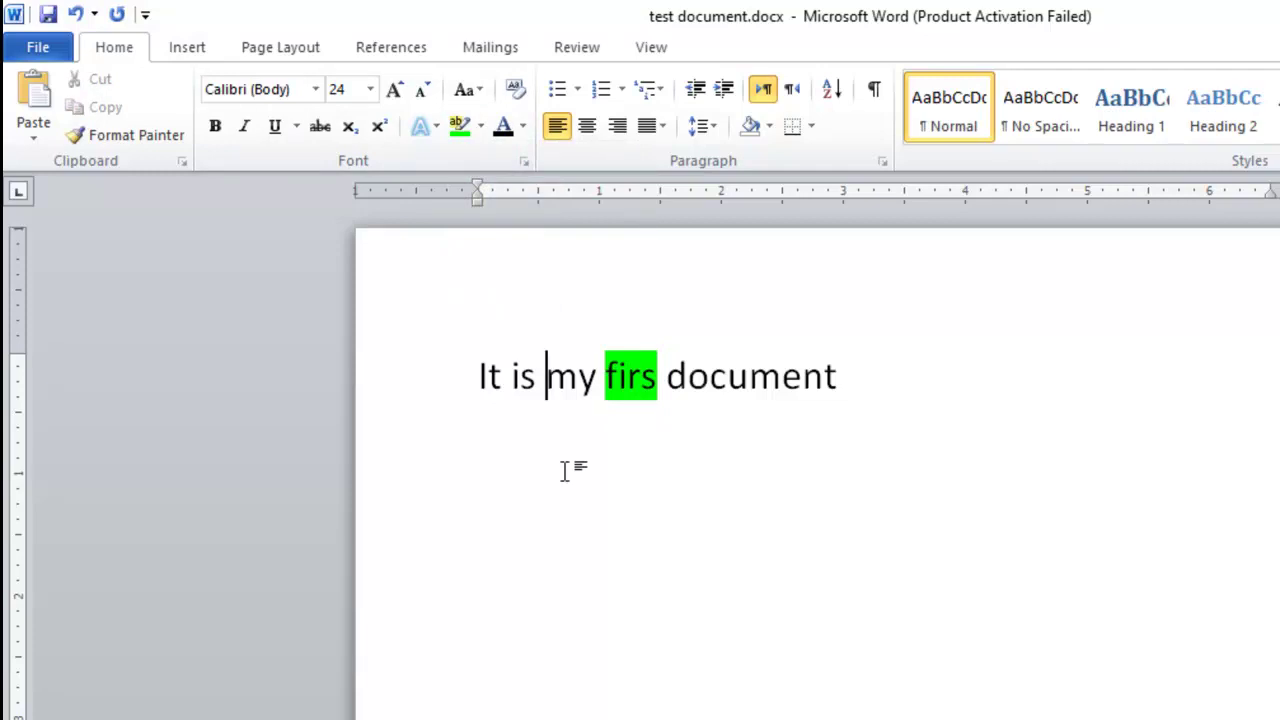
Step: Select the highlighted word "firs" and remove its highlight with No Color
{"action": "key", "text": "Right"}
{"action": "key", "text": "Right"}
{"action": "key", "text": "Right"}
{"action": "key", "text": "shift+Right"}
{"action": "key", "text": "shift+Right"}
{"action": "key", "text": "shift+Right"}
{"action": "key", "text": "shift+Right"}
{"action": "key", "text": "shift+Right"}
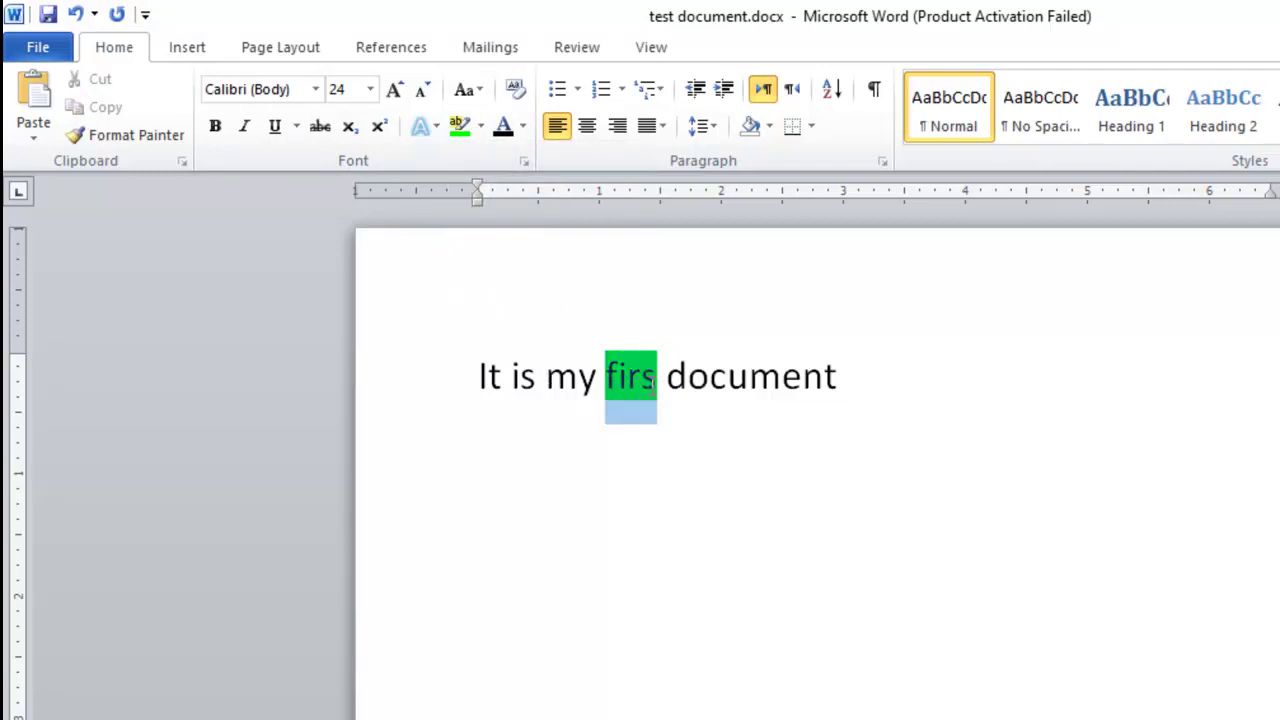
{"action": "key", "text": "shift+Left"}
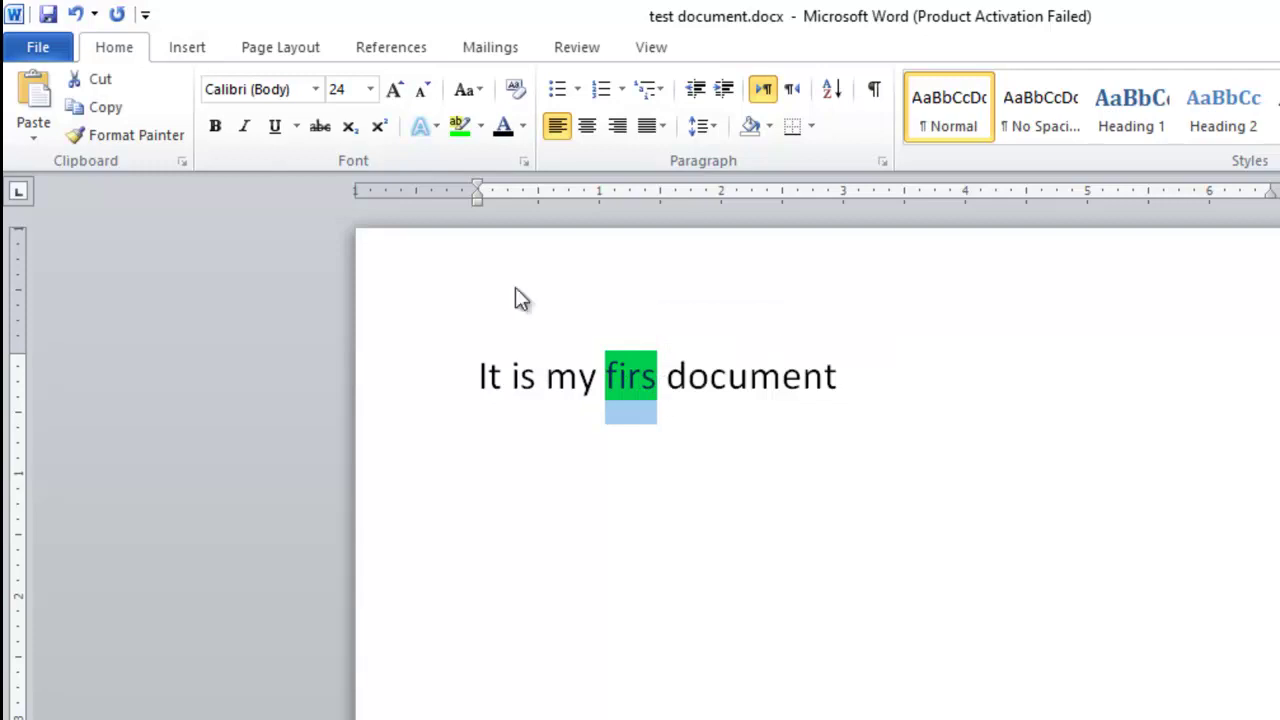
{"action": "left_click", "coordinate": [480, 126]}
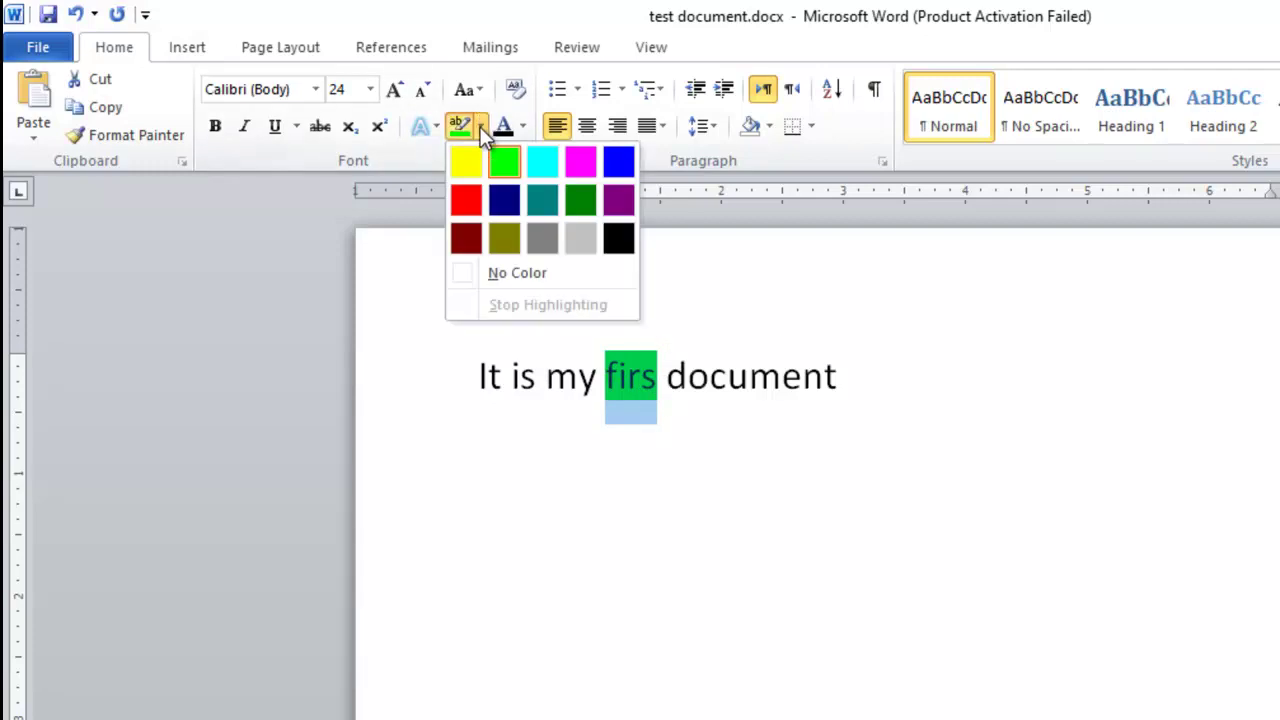
{"action": "left_click", "coordinate": [520, 274]}
{"action": "left_click", "coordinate": [538, 378]}
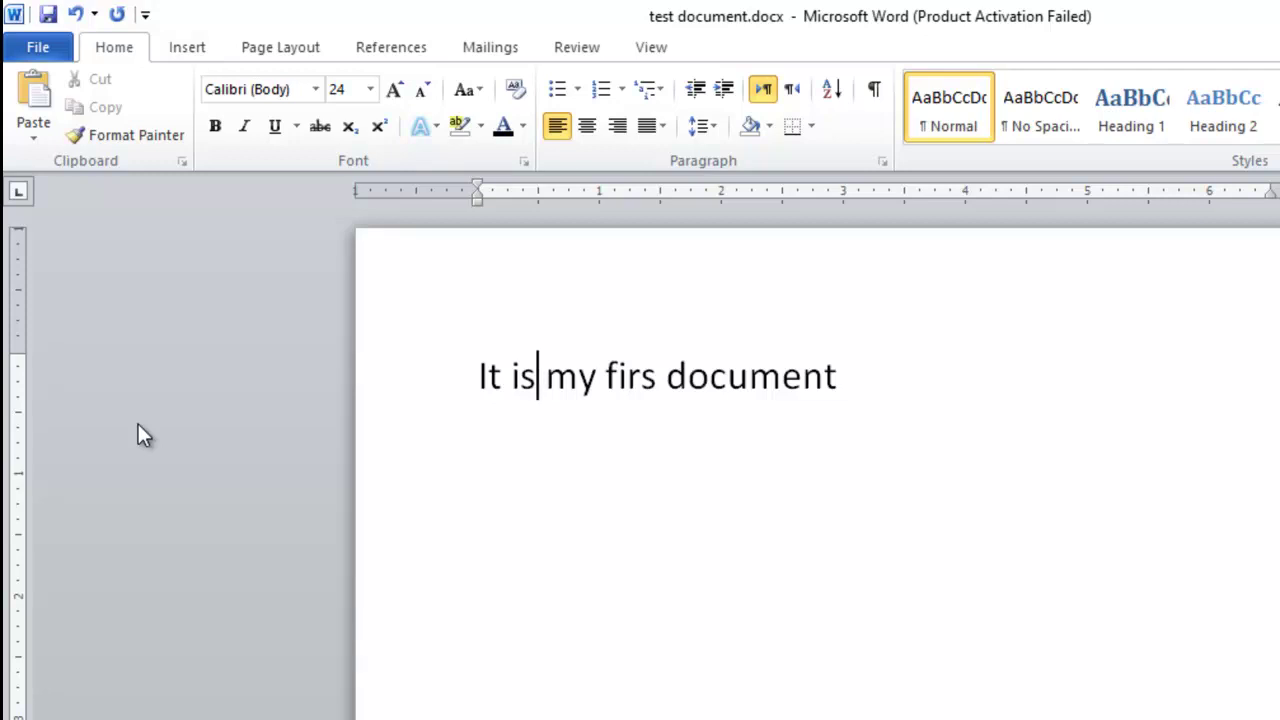
Step: Delete the word "document" letter by letter from the end of the sentence
{"action": "left_click", "coordinate": [862, 386]}
{"action": "key", "text": "BackSpace"}
{"action": "key", "text": "BackSpace"}
{"action": "key", "text": "BackSpace"}
{"action": "key", "text": "BackSpace"}
{"action": "key", "text": "BackSpace"}
{"action": "key", "text": "BackSpace"}
{"action": "key", "text": "BackSpace"}
{"action": "key", "text": "BackSpace"}
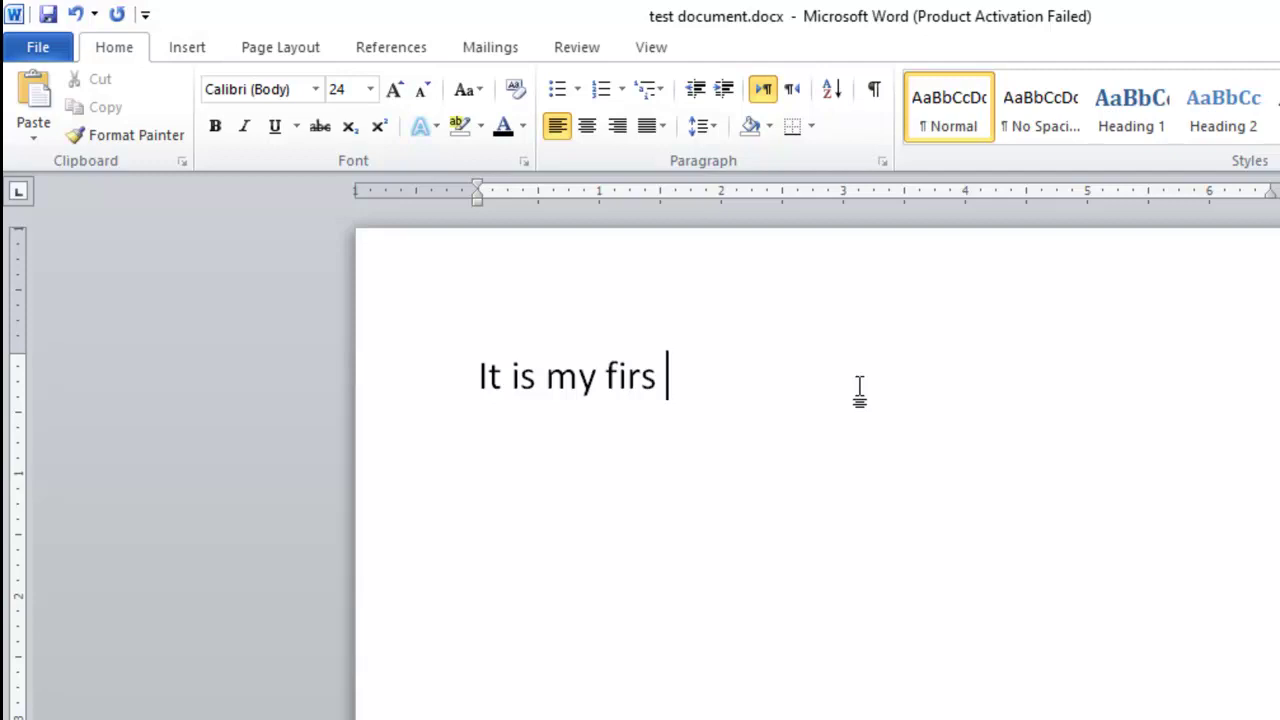
Step: Undo the letter-by-letter deletion until the whole word "document" is restored
{"action": "left_click", "coordinate": [78, 15]}
{"action": "left_click", "coordinate": [78, 15]}
{"action": "left_click", "coordinate": [78, 15]}
{"action": "left_click", "coordinate": [78, 15]}
{"action": "left_click", "coordinate": [78, 15]}
{"action": "left_click", "coordinate": [78, 15]}
{"action": "left_click", "coordinate": [78, 15]}
{"action": "left_click", "coordinate": [78, 15]}
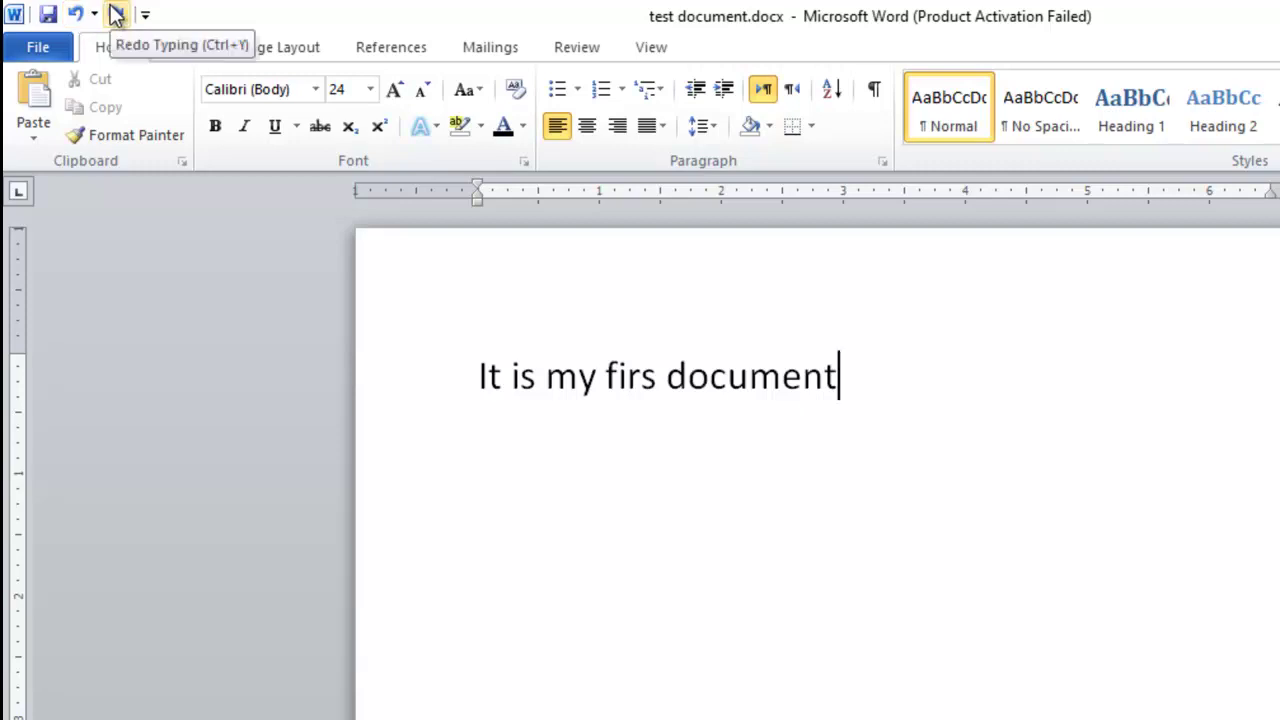
Step: Redo the letter-by-letter deletion of "document", and put the word back at the end of the sentence
{"action": "left_click", "coordinate": [116, 14]}
{"action": "left_click", "coordinate": [116, 14]}
{"action": "left_click", "coordinate": [116, 14]}
{"action": "left_click", "coordinate": [116, 14]}
{"action": "left_click", "coordinate": [116, 14]}
{"action": "left_click", "coordinate": [116, 14]}
{"action": "left_click", "coordinate": [116, 14]}
{"action": "left_click", "coordinate": [116, 14]}
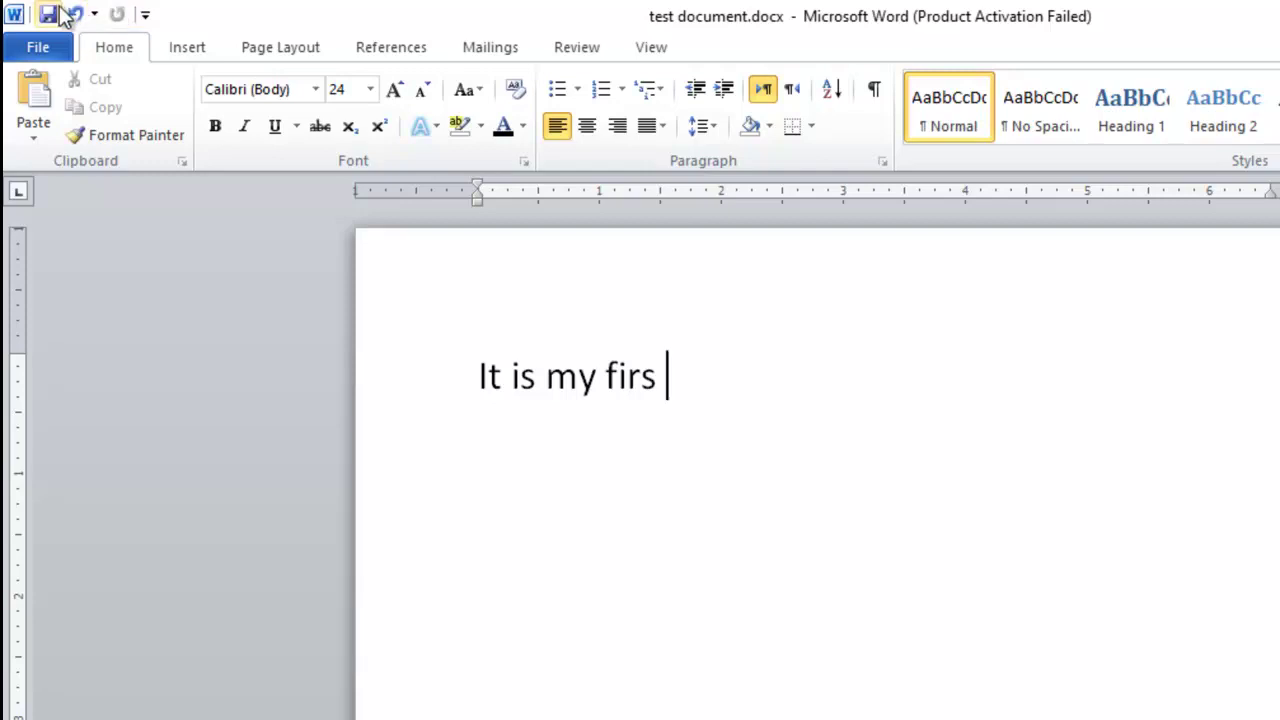
{"action": "type", "text": "document"}
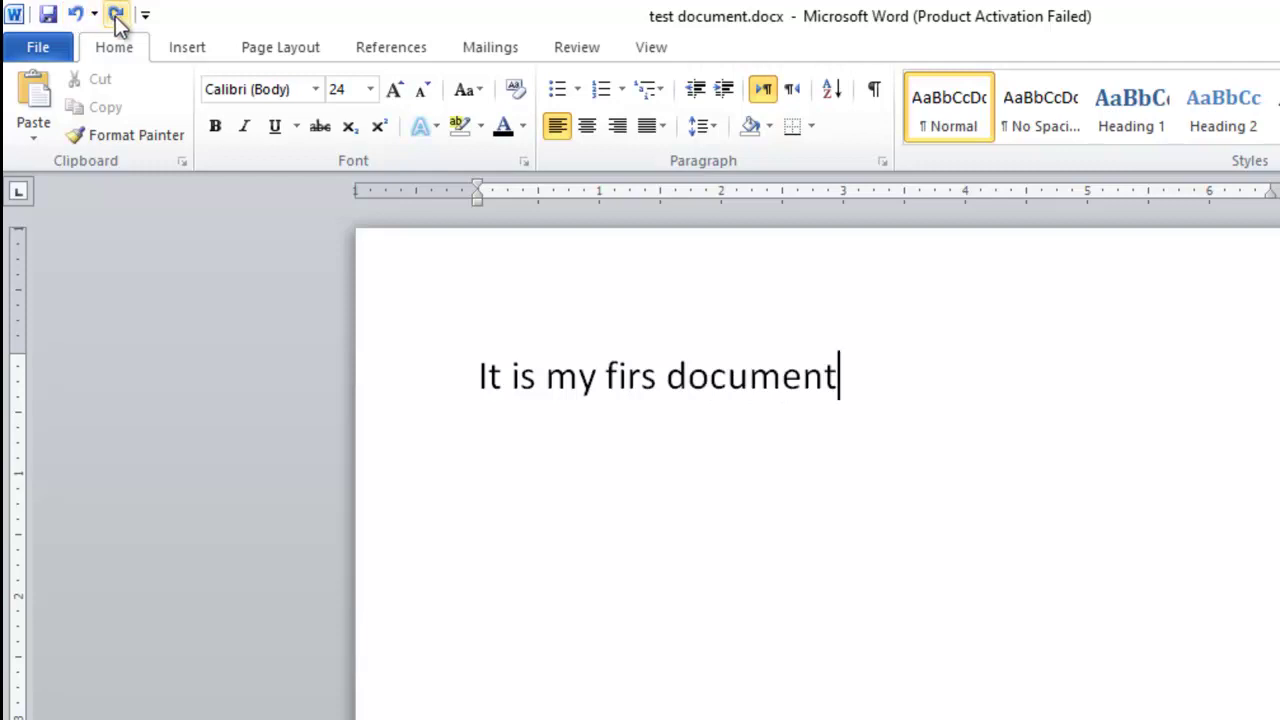
Step: Redo the removal of the letters of "document" one at a time, and restore the complete word
{"action": "left_click", "coordinate": [116, 15]}
{"action": "left_click", "coordinate": [116, 15]}
{"action": "left_click", "coordinate": [116, 15]}
{"action": "left_click", "coordinate": [116, 15]}
{"action": "left_click", "coordinate": [116, 15]}
{"action": "left_click", "coordinate": [116, 15]}
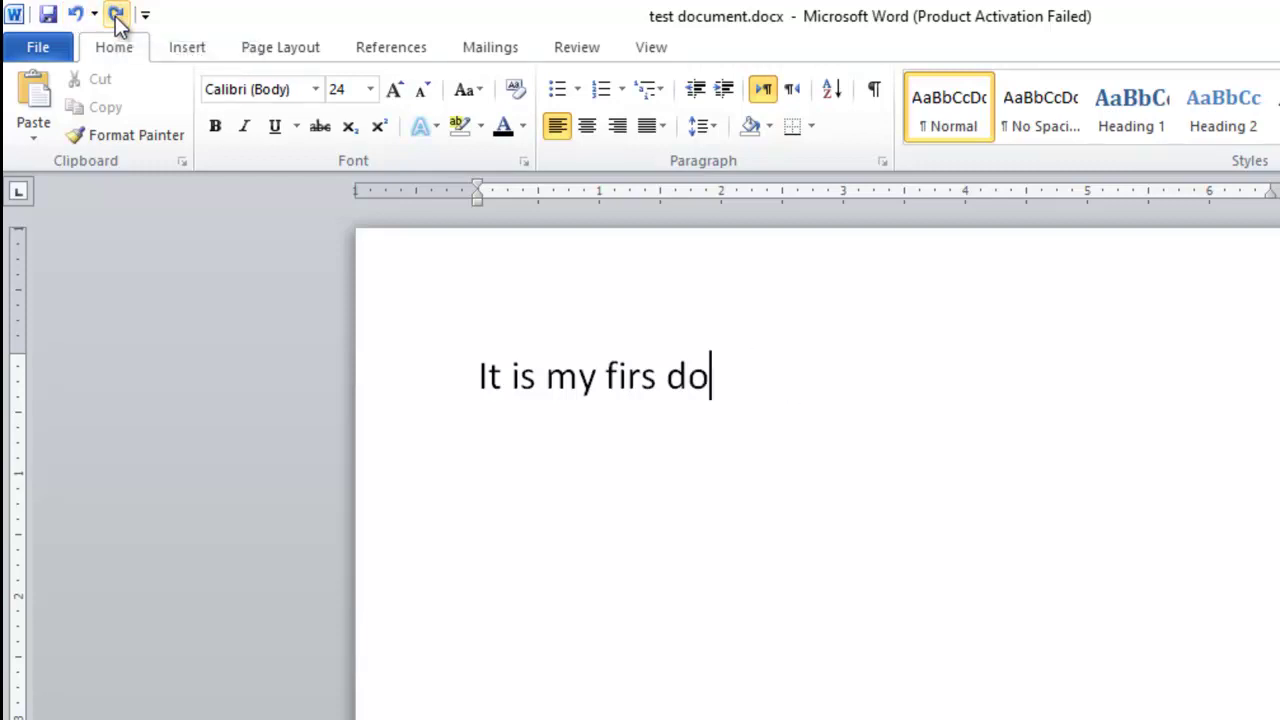
{"action": "left_click", "coordinate": [116, 15]}
{"action": "left_click", "coordinate": [116, 15]}
{"action": "type", "text": "docum"}
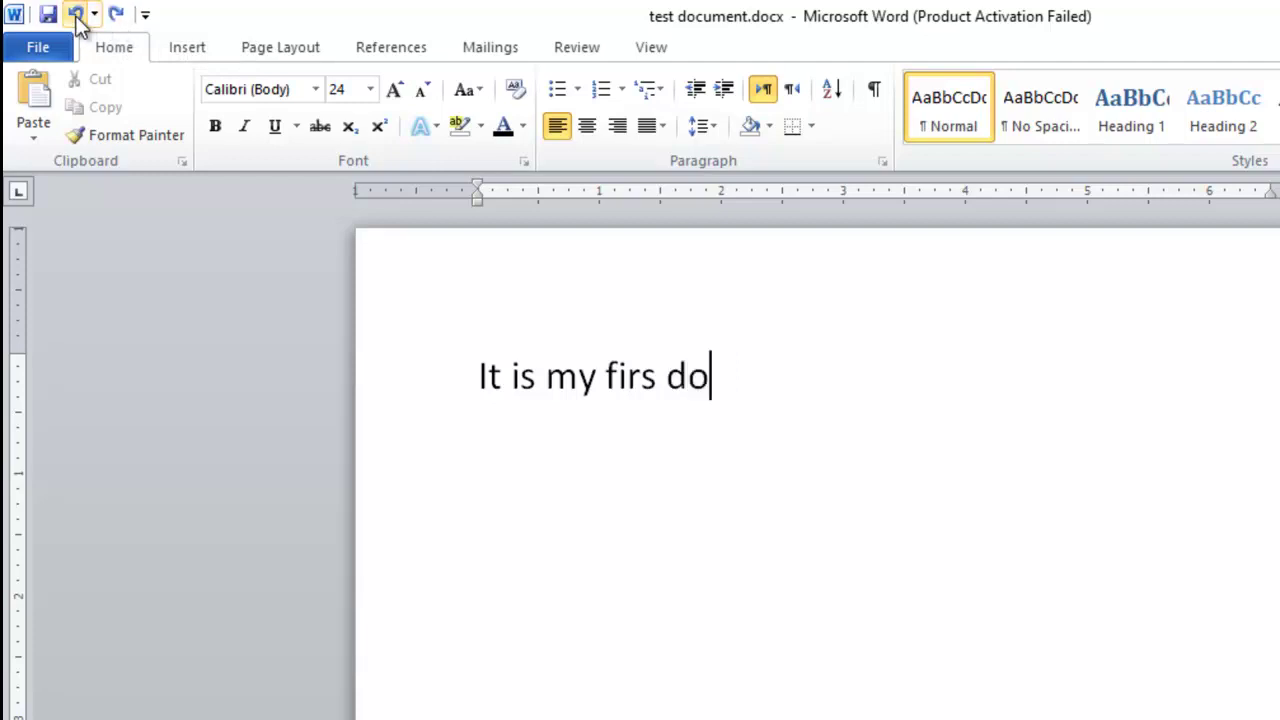
{"action": "type", "text": "ent"}
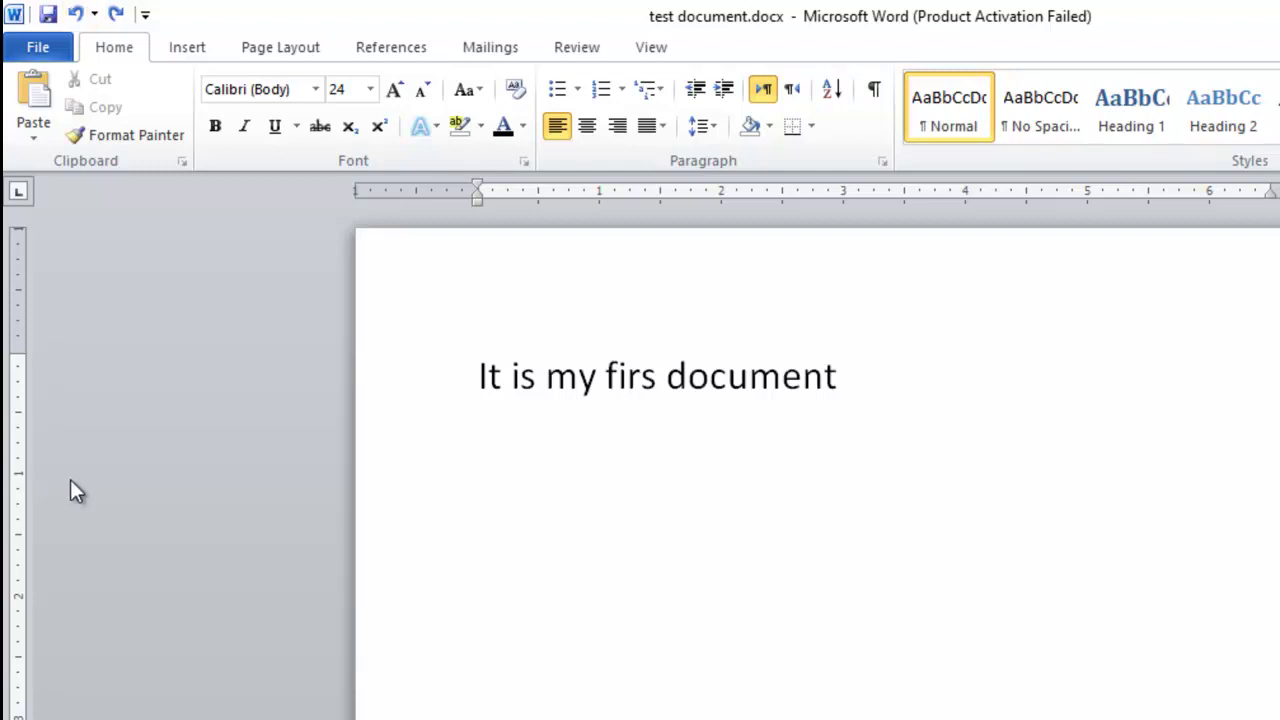
Step: Delete the document's entire text at once, and undo that deletion
{"action": "key", "text": "ctrl+a"}
{"action": "key", "text": "Delete"}
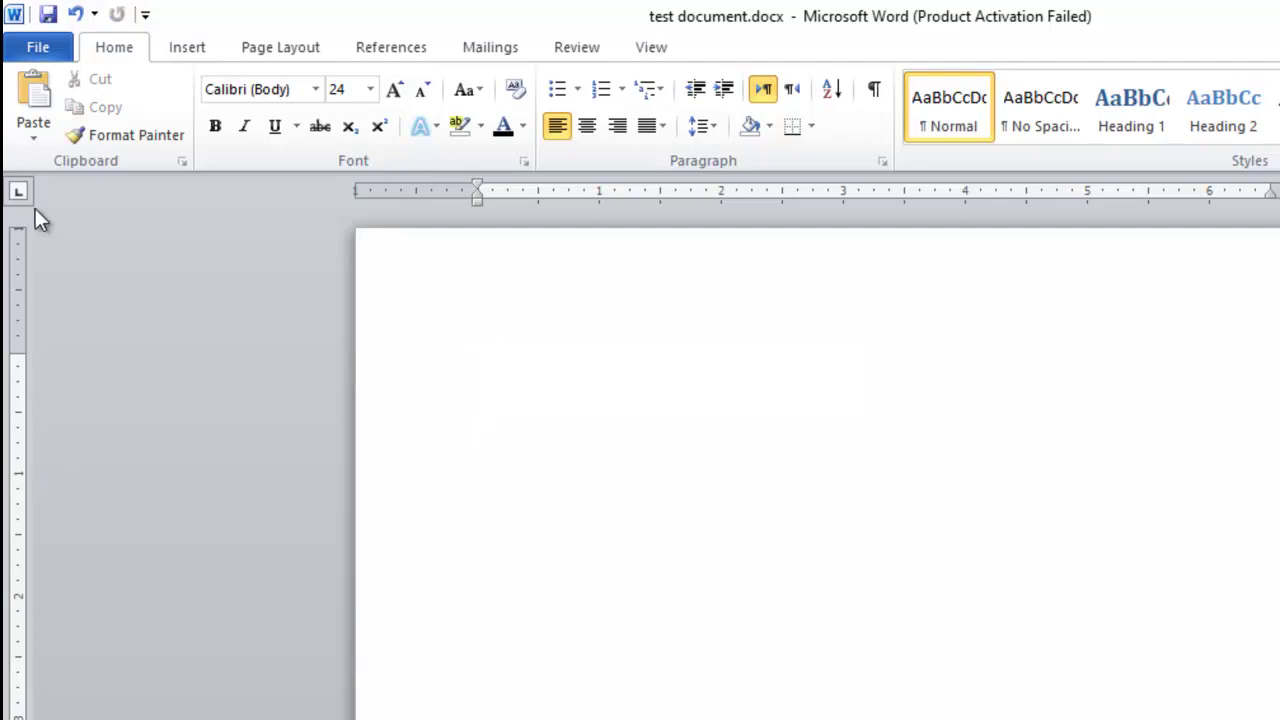
{"action": "left_click", "coordinate": [76, 14]}
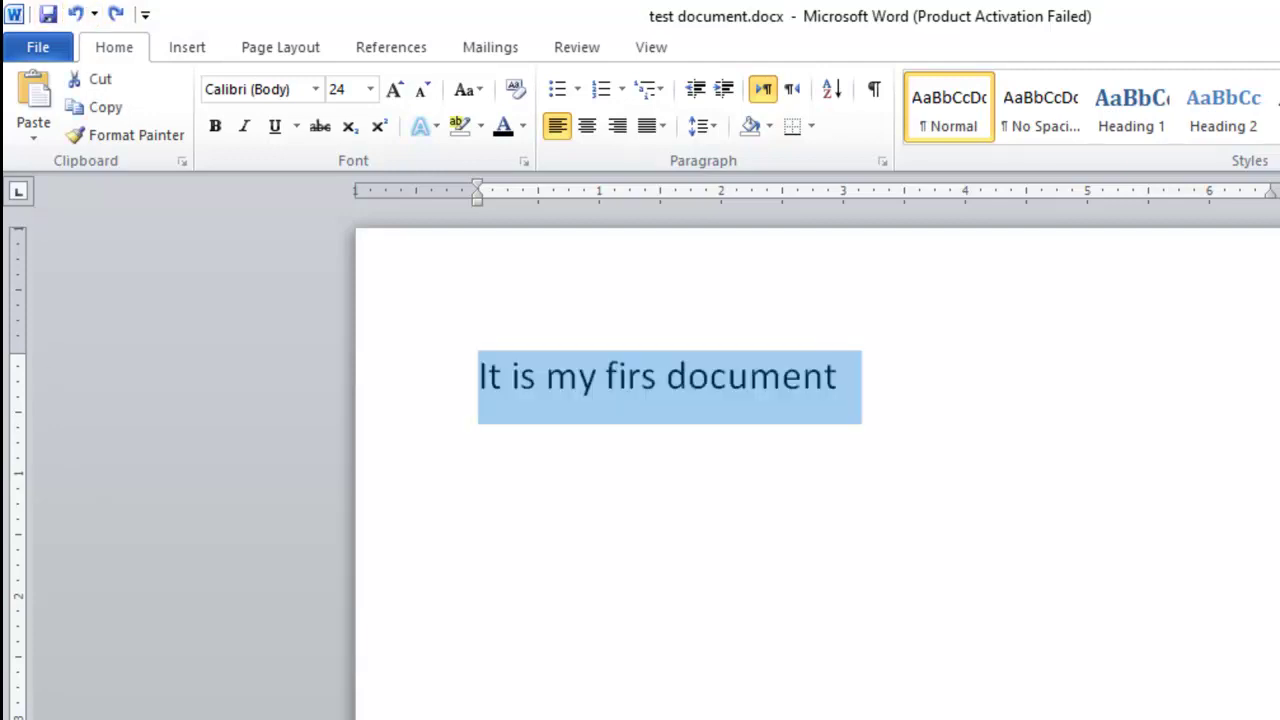
Step: Redo the deletion of the whole sentence, and undo it again, leaving the cursor before "firs"
{"action": "left_click", "coordinate": [116, 14]}
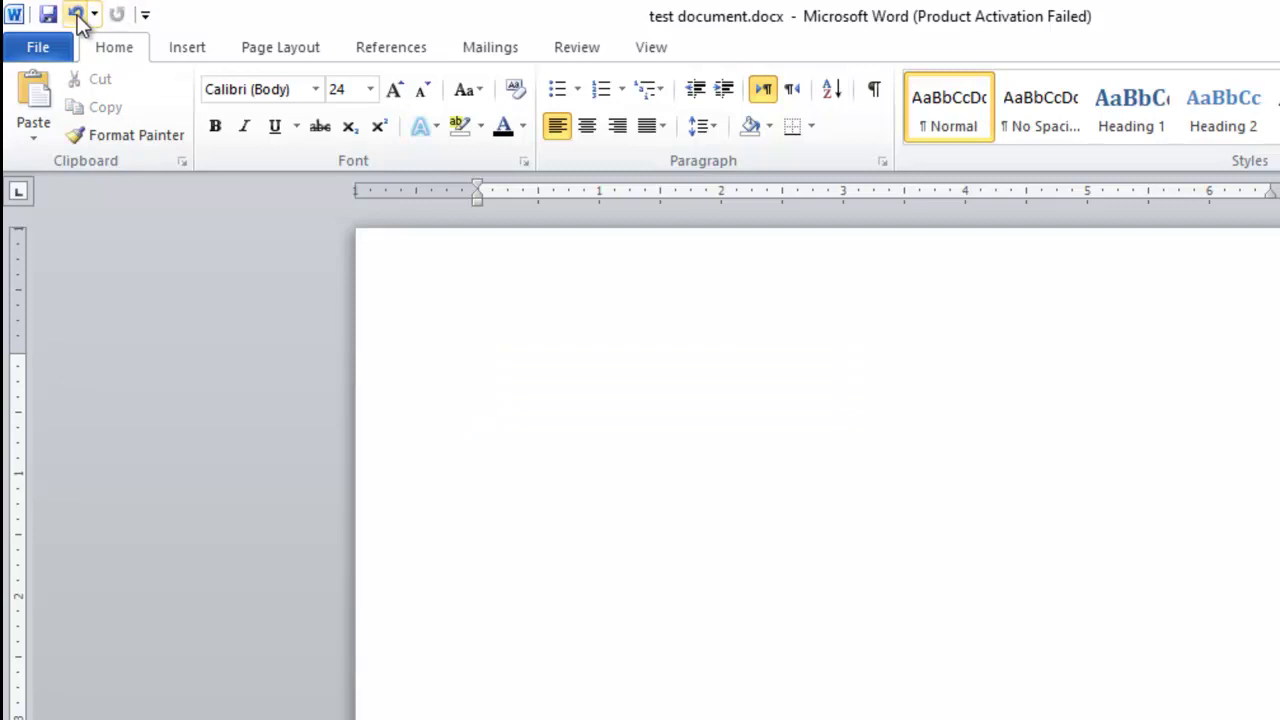
{"action": "left_click", "coordinate": [76, 14]}
{"action": "left_click", "coordinate": [607, 387]}
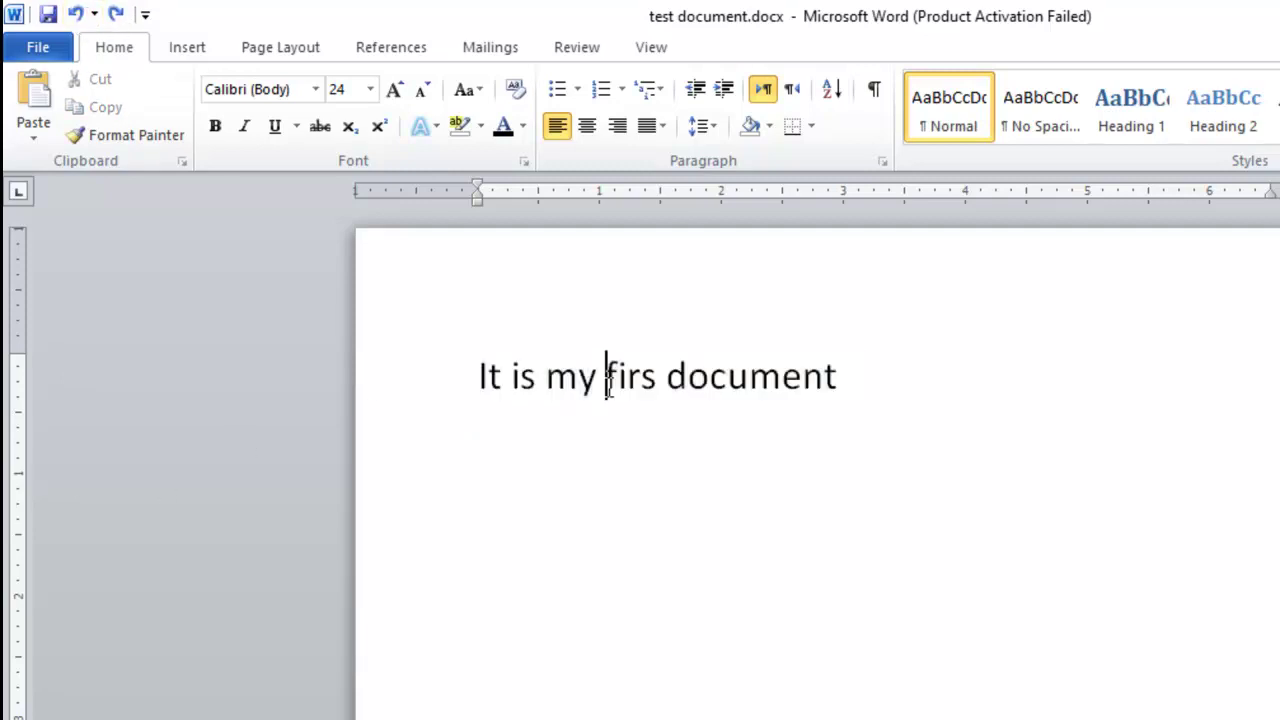